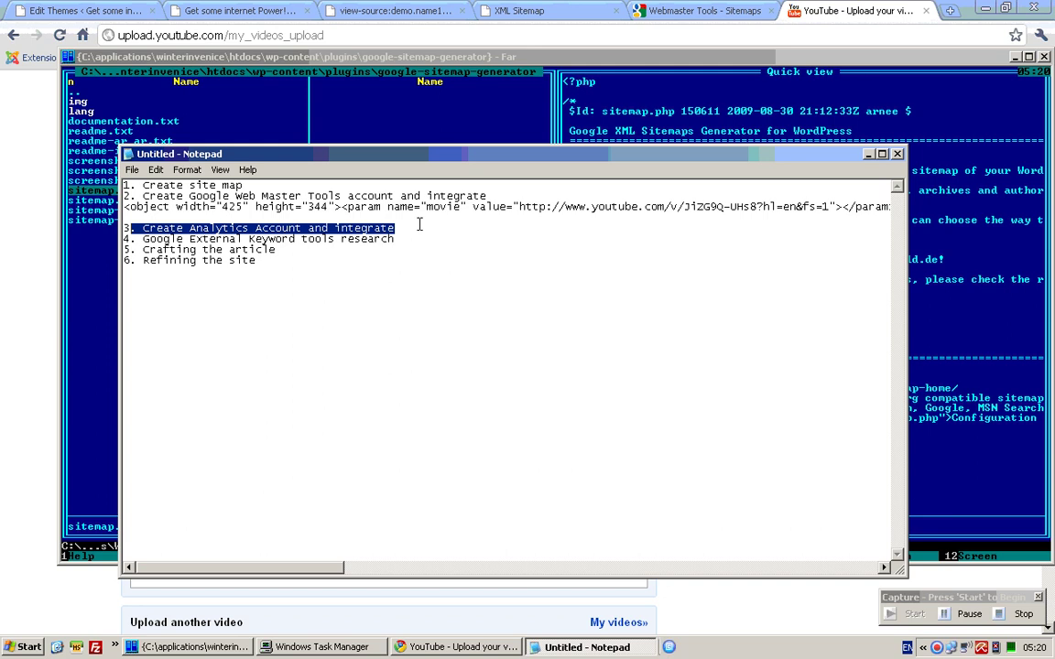
- Search Google for 'analytics' and open the Google Analytics official website
{"action": "left_click", "coordinate": [419, 225]}
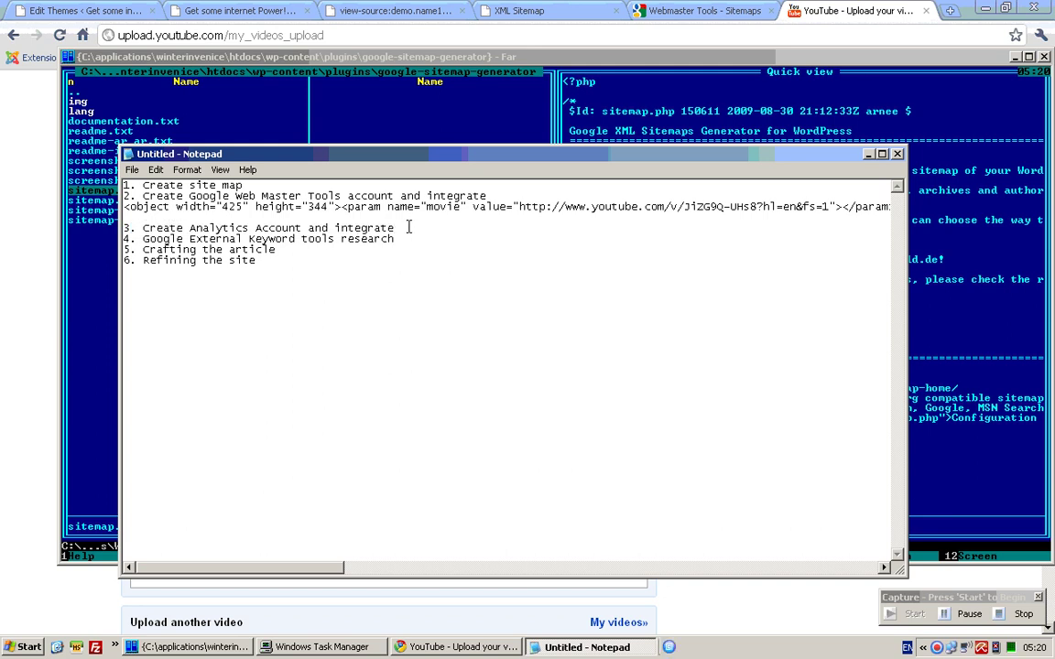
{"action": "mouse_move", "coordinate": [403, 227]}
{"action": "left_mouse_down"}
{"action": "mouse_move", "coordinate": [120, 228]}
{"action": "mouse_move", "coordinate": [413, 224]}
{"action": "left_mouse_up"}
{"action": "left_click", "coordinate": [696, 10]}
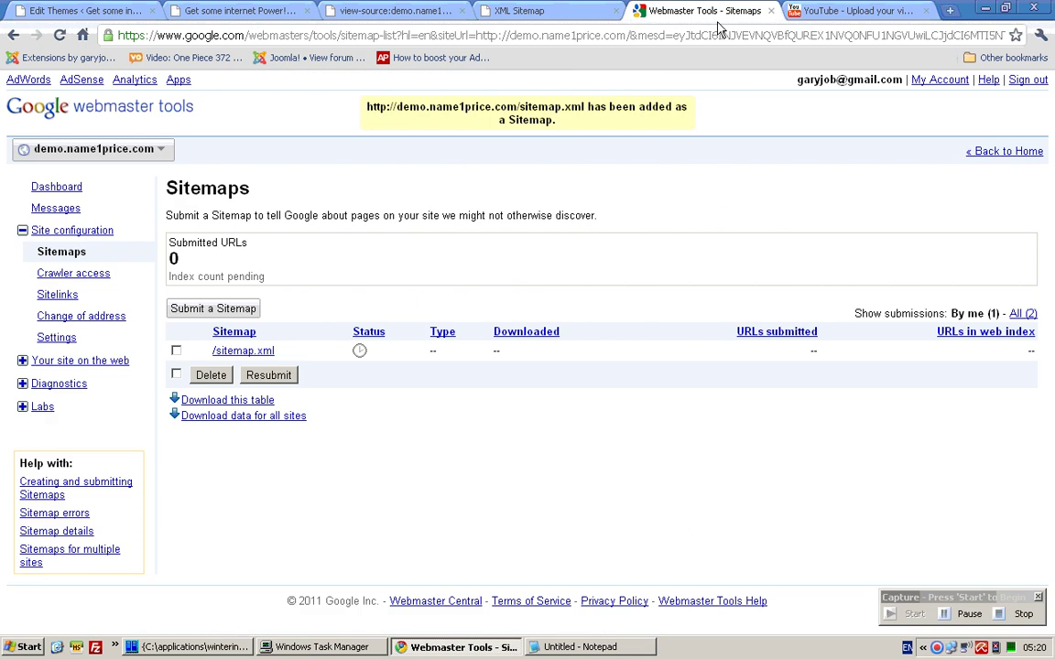
{"action": "left_click", "coordinate": [748, 40]}
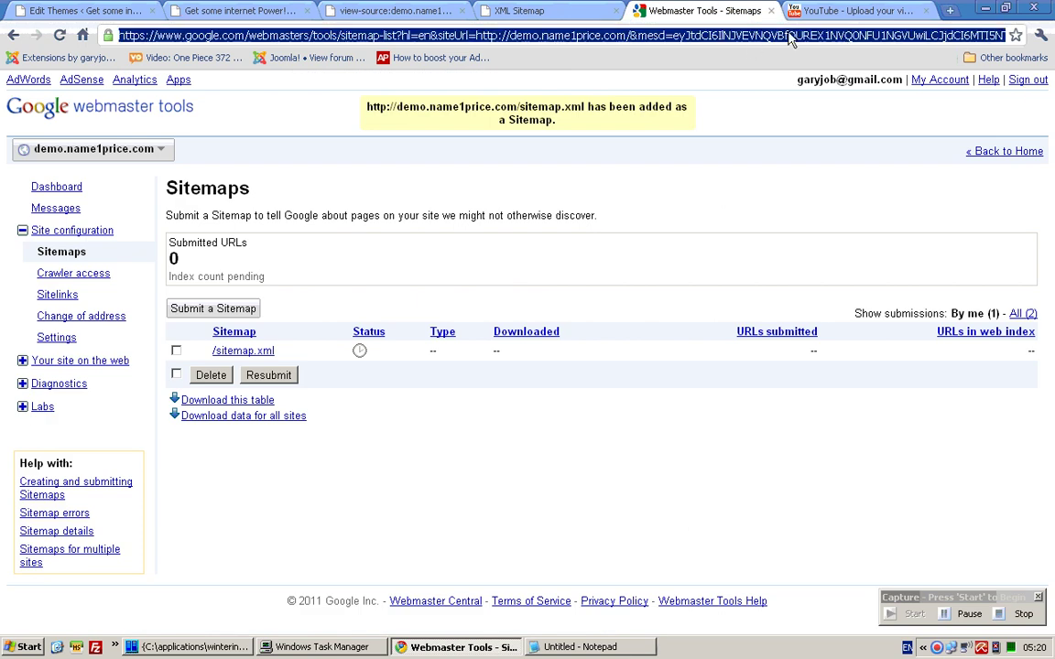
{"action": "type", "text": "google.com"}
{"action": "key", "text": "Return"}
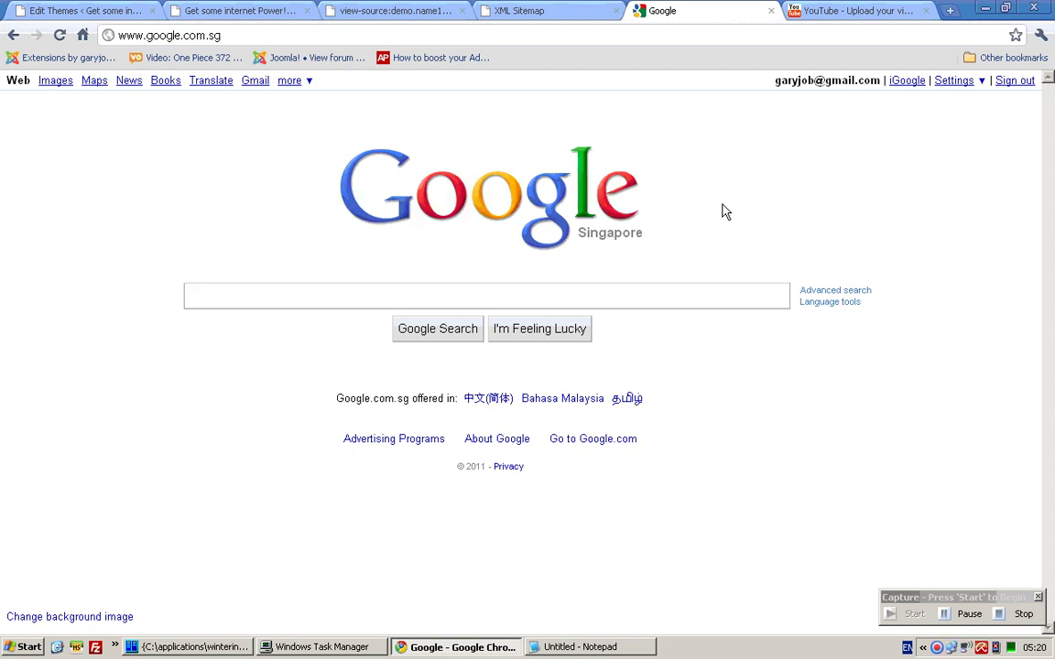
{"action": "type", "text": "analytics"}
{"action": "key", "text": "Return"}
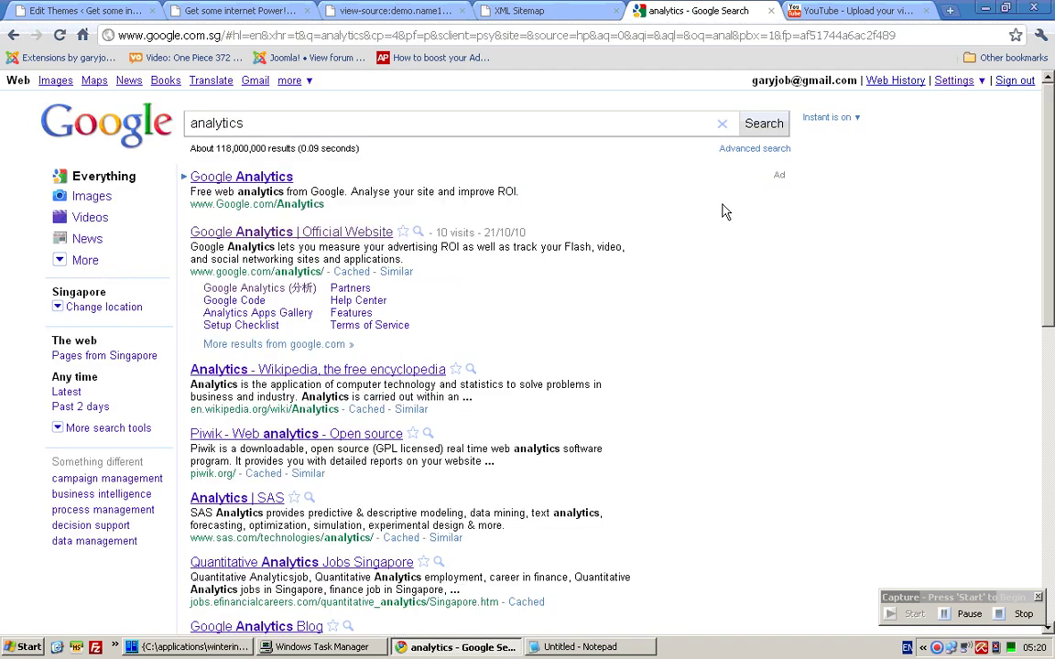
{"action": "left_click", "coordinate": [332, 236]}
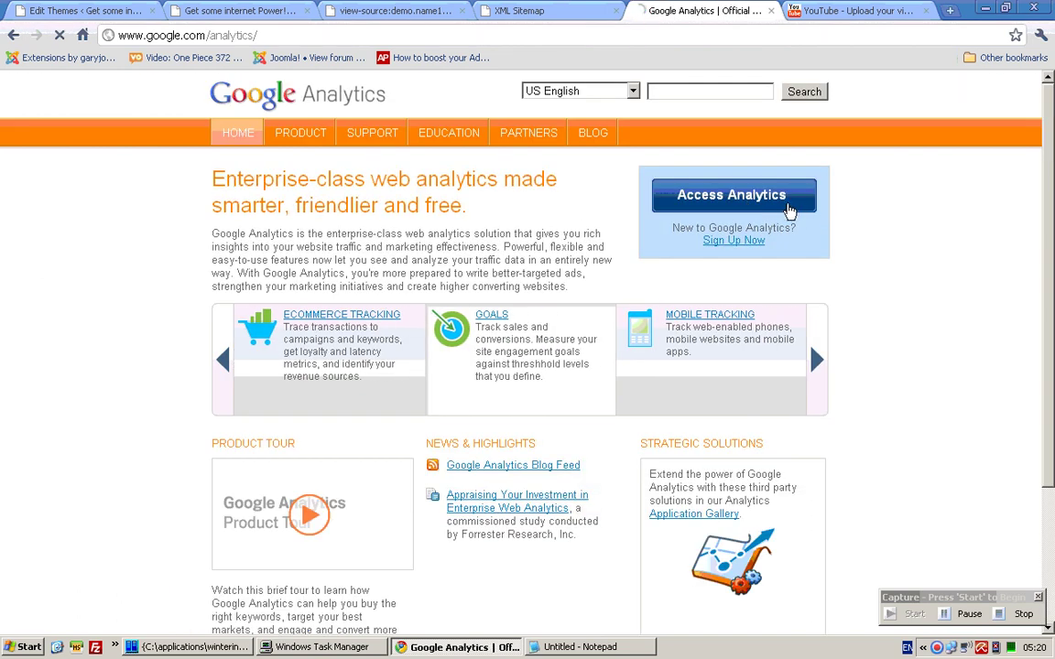
- Access Analytics, choose '+ Add new account' on the overview, and start Sign Up
{"action": "left_click", "coordinate": [786, 208]}
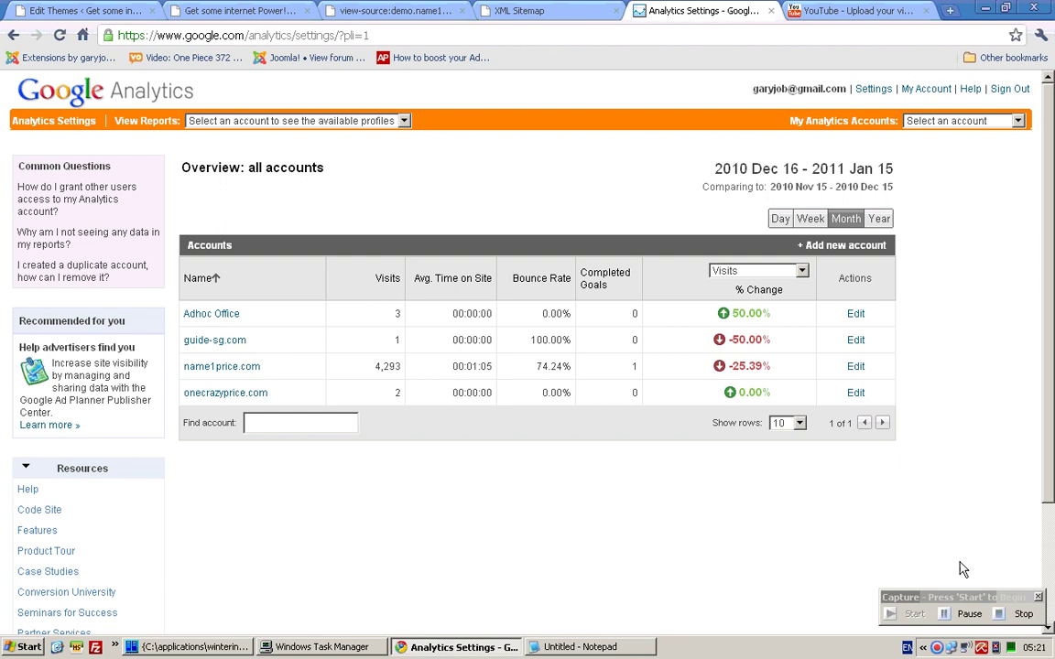
{"action": "left_click", "coordinate": [955, 620]}
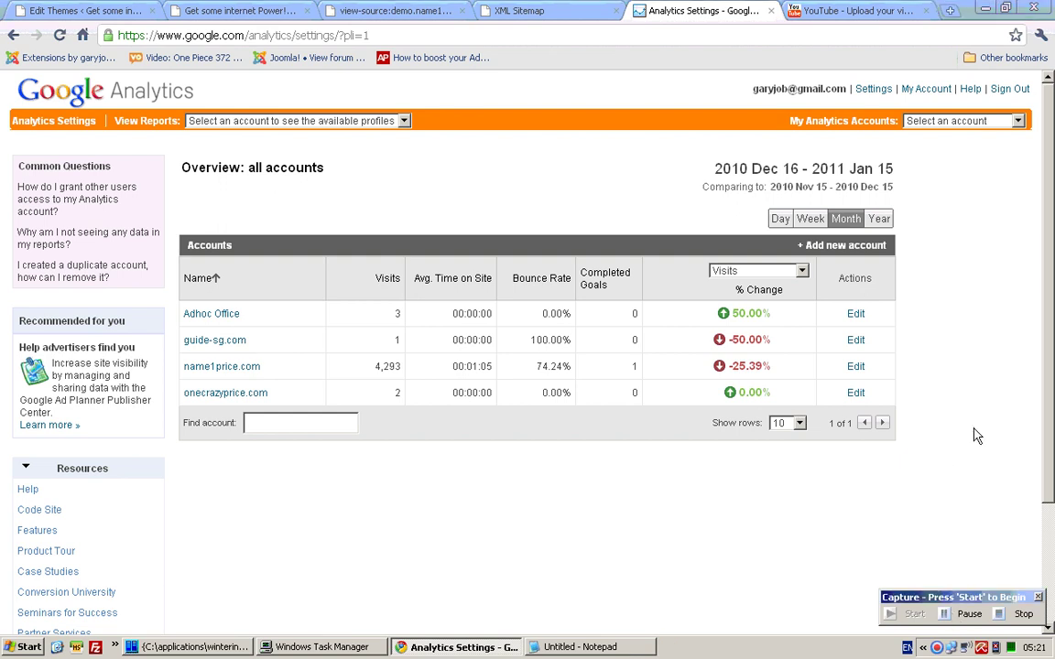
{"action": "left_click", "coordinate": [864, 245]}
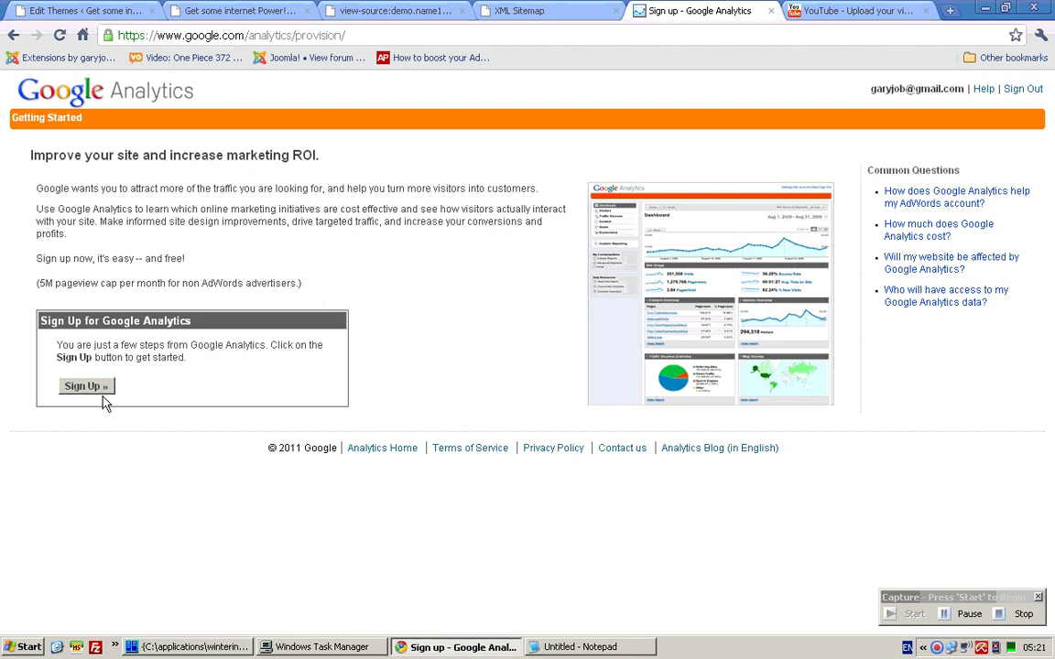
{"action": "left_click", "coordinate": [87, 385]}
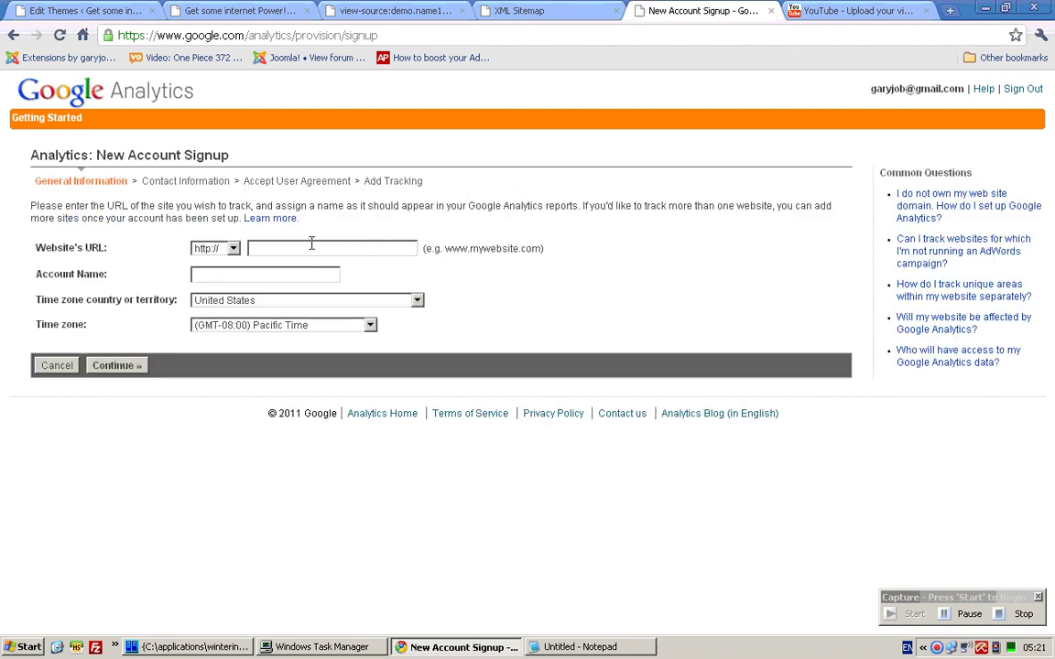
- Copy the site domain from the WordPress tab and close the extra tabs
{"action": "left_click", "coordinate": [288, 247]}
{"action": "left_click", "coordinate": [89, 9]}
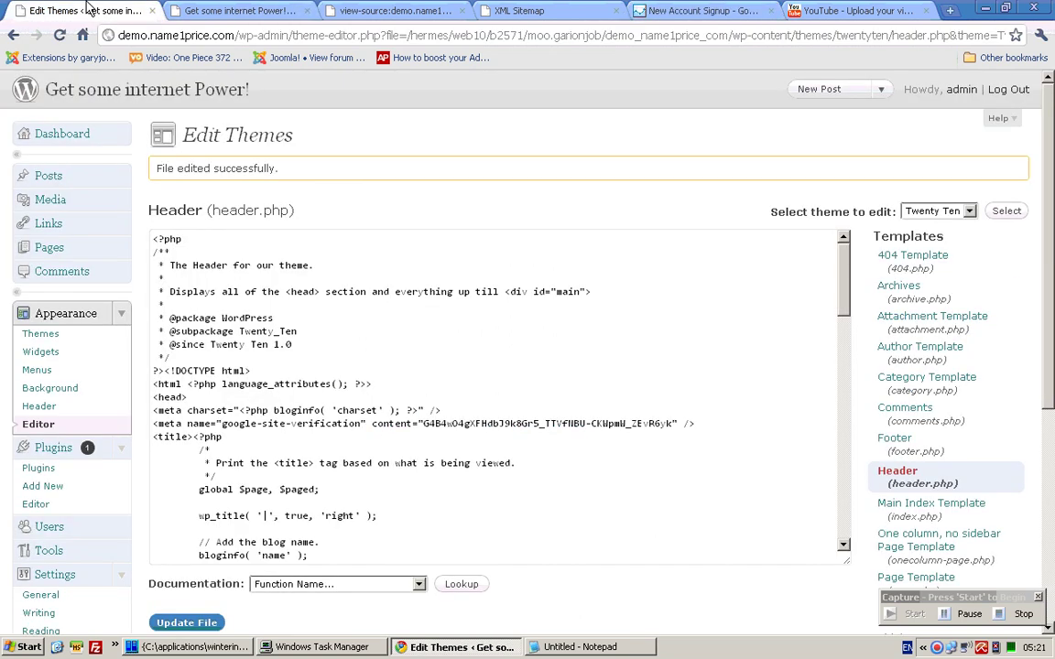
{"action": "double_click", "coordinate": [165, 37]}
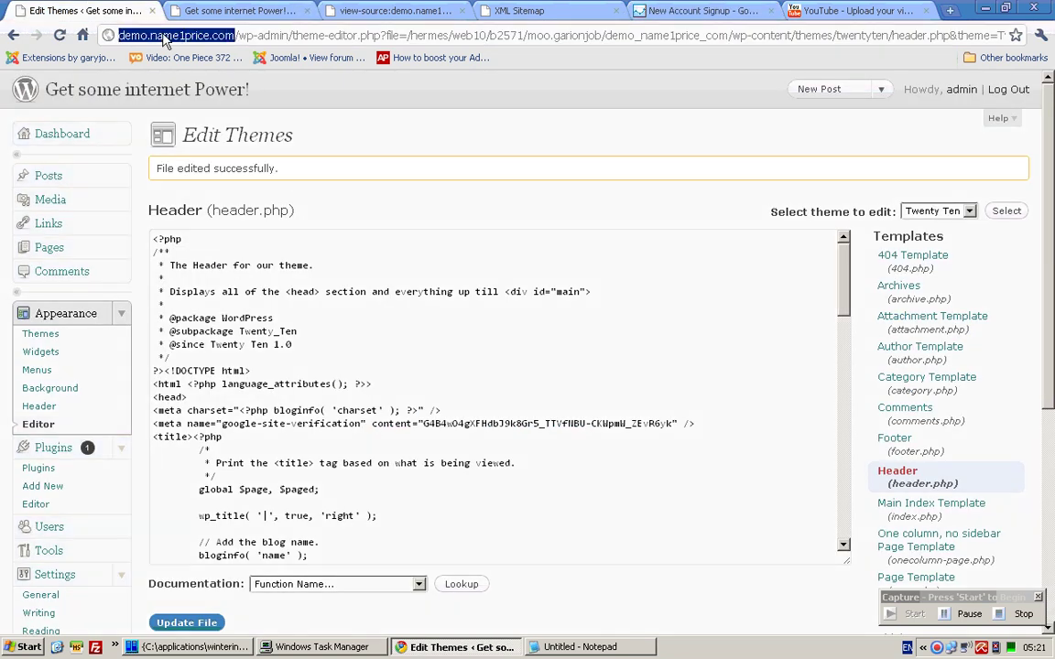
{"action": "right_click", "coordinate": [165, 37]}
{"action": "left_click", "coordinate": [196, 79]}
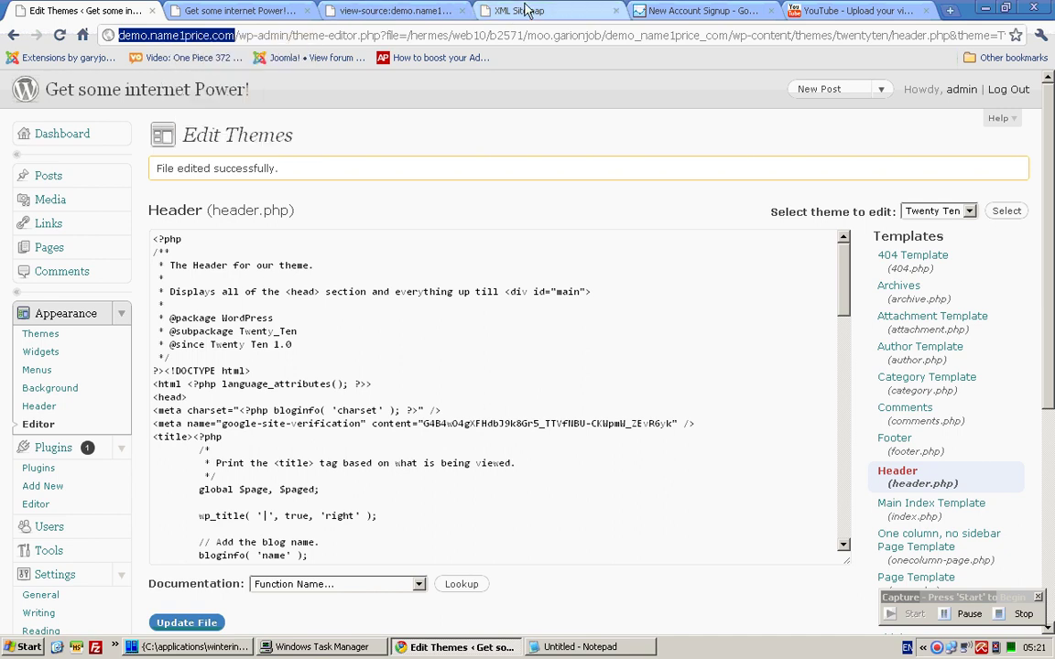
{"action": "left_click", "coordinate": [403, 10]}
{"action": "left_click", "coordinate": [462, 11]}
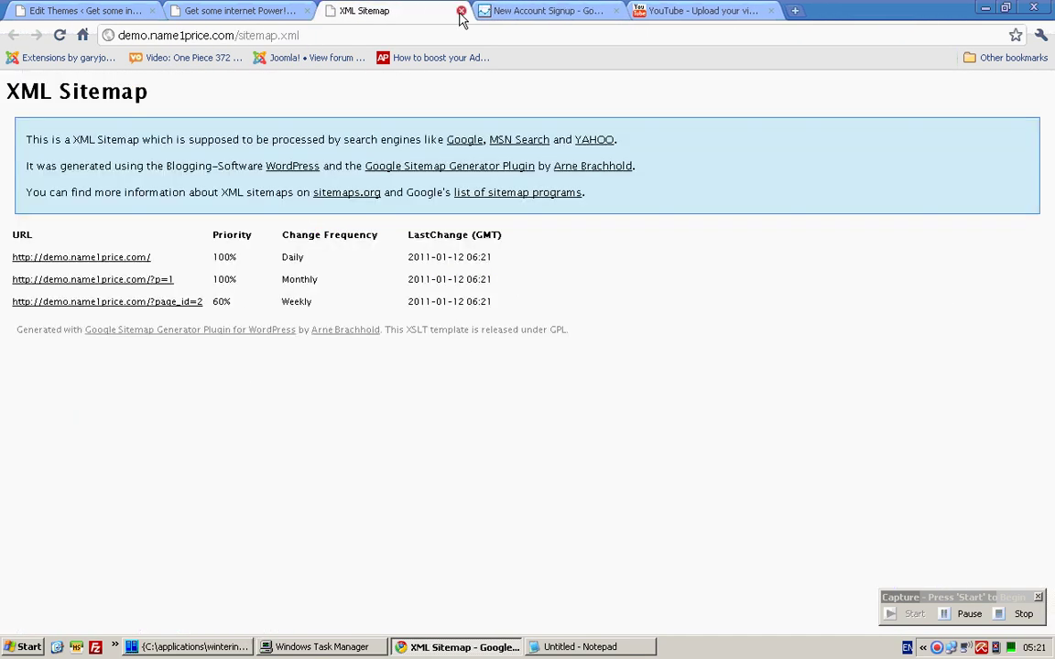
{"action": "left_click", "coordinate": [462, 11]}
- Enter demo.name1price.com as Website's URL and Account Name with Singapore time zone, then continue
{"action": "left_click", "coordinate": [275, 247]}
{"action": "right_click", "coordinate": [317, 247]}
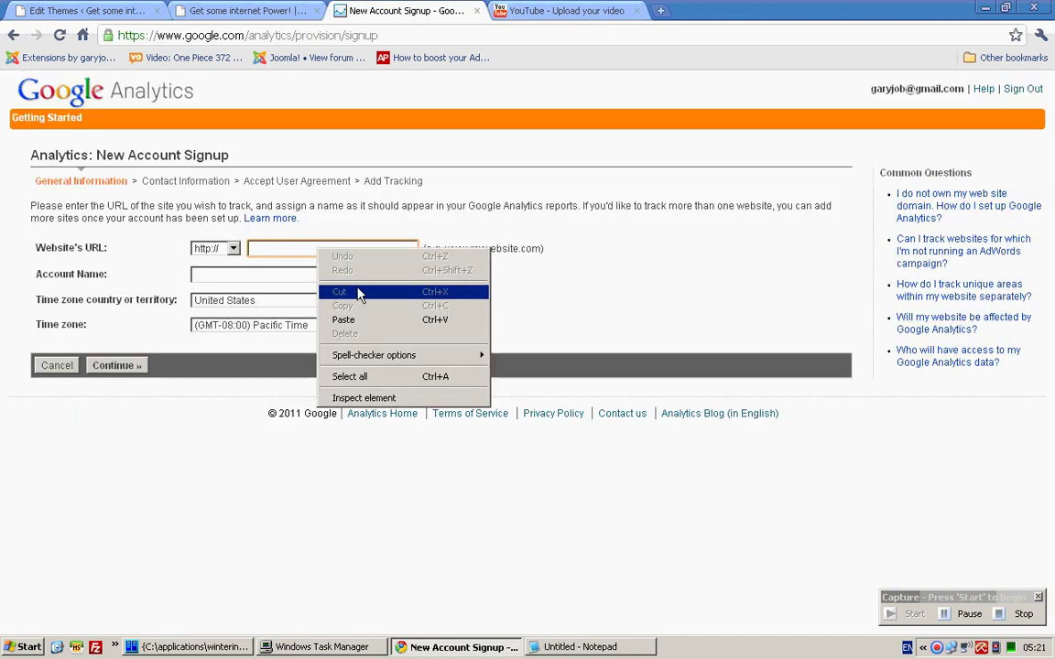
{"action": "left_click", "coordinate": [344, 319]}
{"action": "left_click", "coordinate": [293, 275]}
{"action": "key", "text": "ctrl+v"}
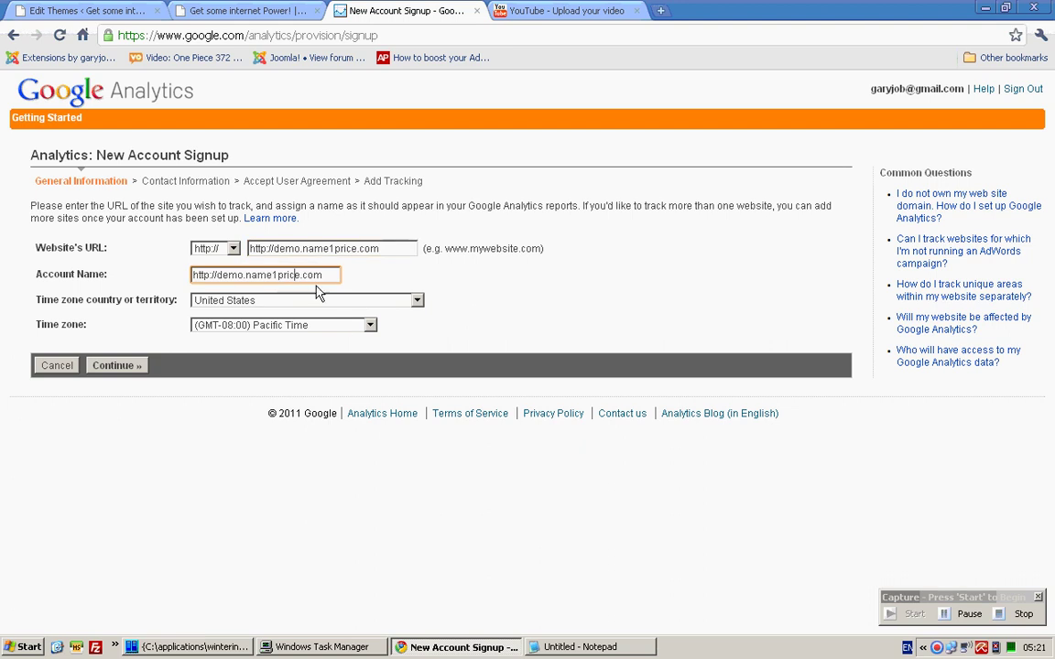
{"action": "left_click", "coordinate": [293, 302]}
{"action": "mouse_move", "coordinate": [417, 325]}
{"action": "left_mouse_down"}
{"action": "mouse_move", "coordinate": [417, 542]}
{"action": "mouse_move", "coordinate": [419, 315]}
{"action": "left_mouse_up"}
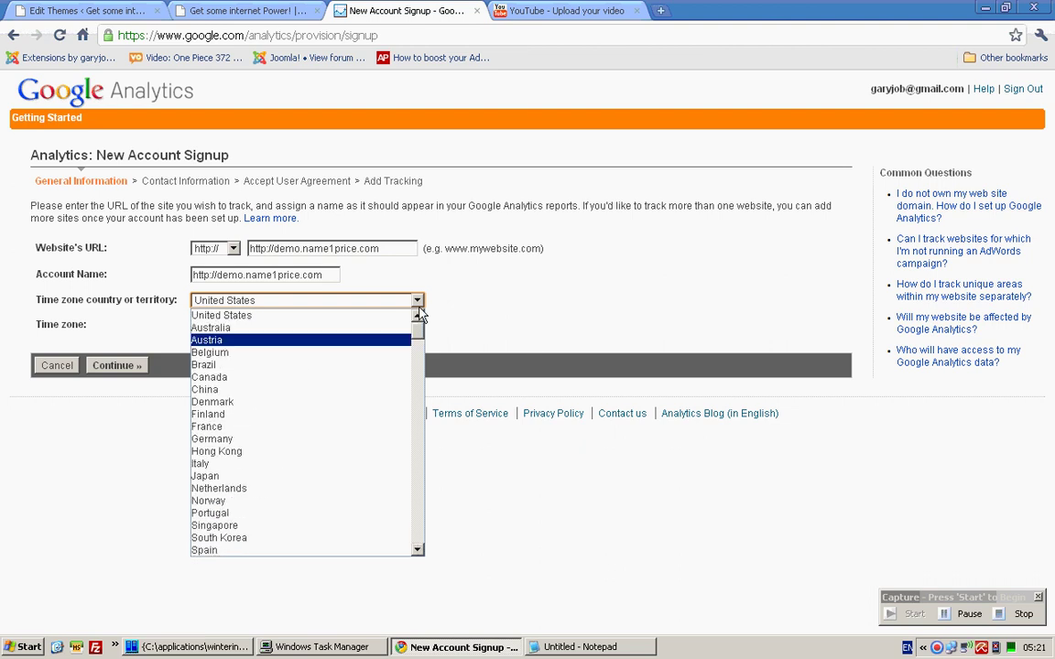
{"action": "left_click", "coordinate": [320, 526]}
{"action": "left_click", "coordinate": [112, 365]}
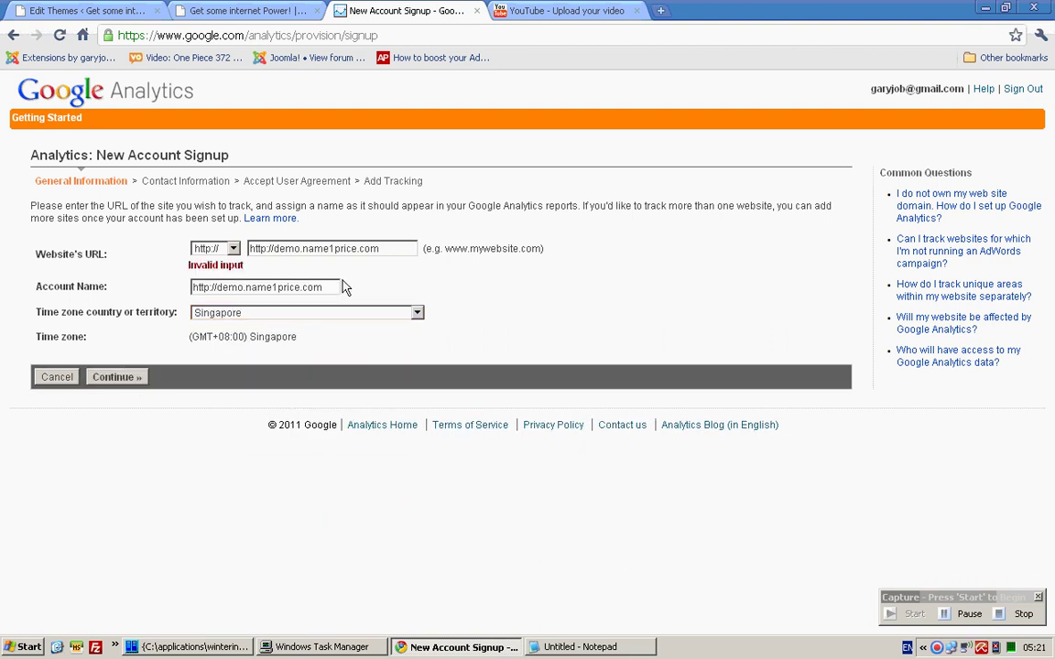
{"action": "left_click", "coordinate": [272, 248]}
{"action": "key", "text": "BackSpace"}
{"action": "key", "text": "BackSpace"}
{"action": "key", "text": "BackSpace"}
{"action": "key", "text": "BackSpace"}
{"action": "key", "text": "BackSpace"}
{"action": "key", "text": "BackSpace"}
{"action": "key", "text": "BackSpace"}
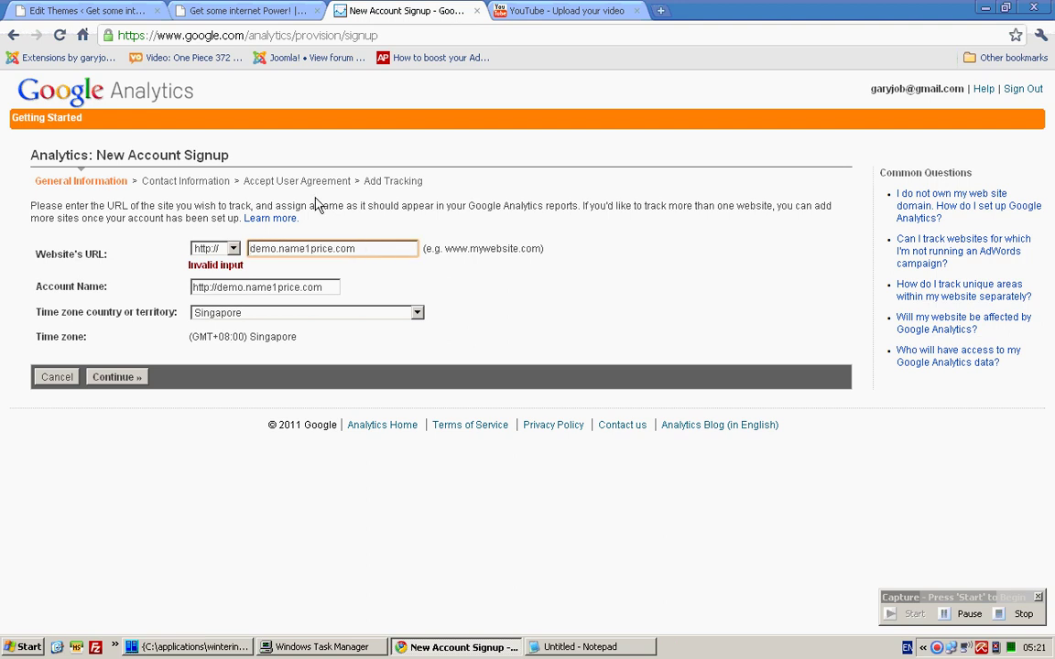
{"action": "left_click", "coordinate": [116, 376]}
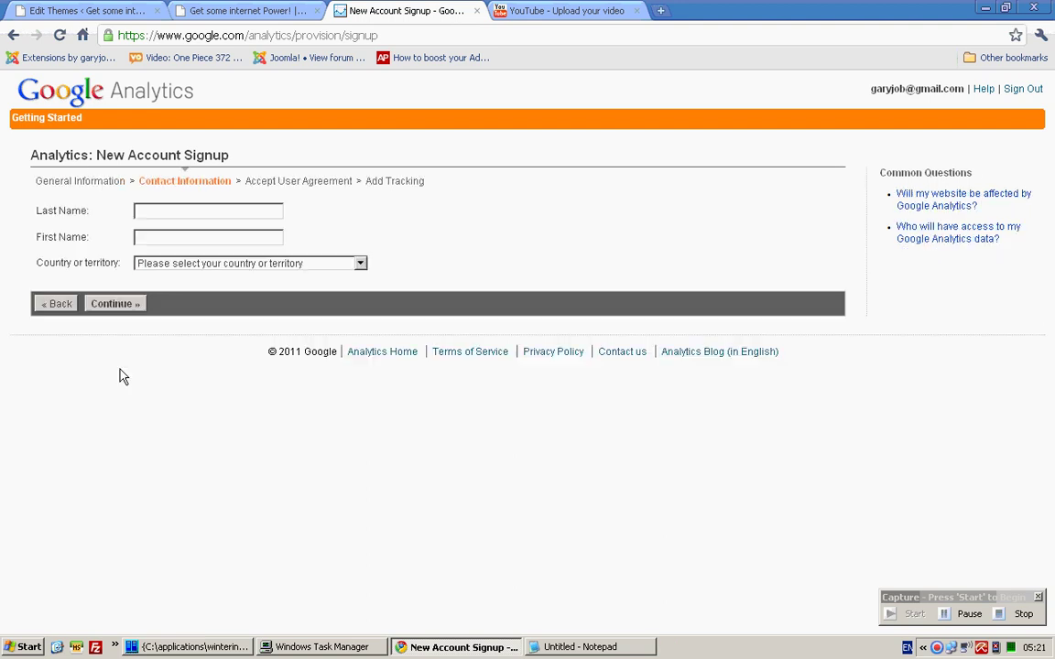
- Enter the contact's last and first names, choose Singapore as country, and continue
{"action": "left_click", "coordinate": [251, 207]}
{"action": "key", "text": "Tab"}
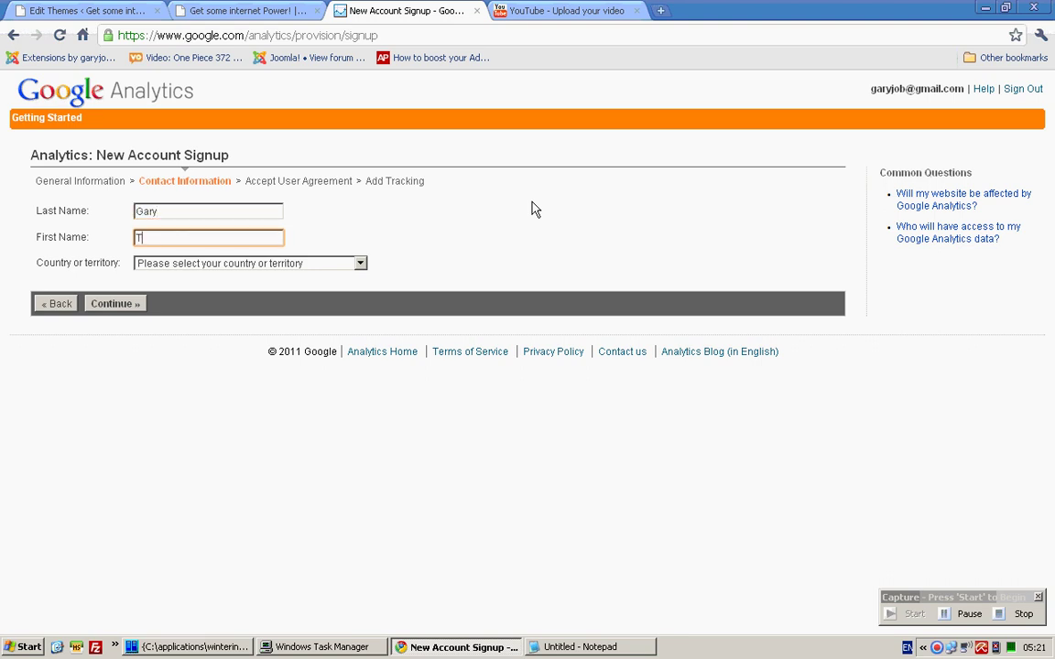
{"action": "key", "text": "Tab"}
{"action": "left_click", "coordinate": [359, 263]}
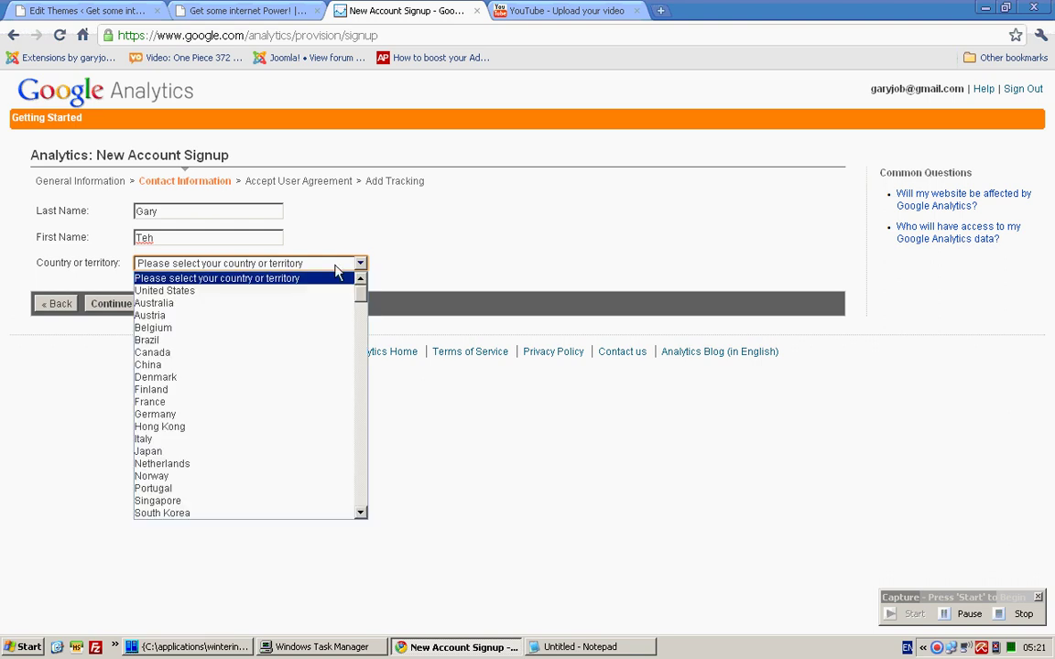
{"action": "left_click", "coordinate": [293, 500]}
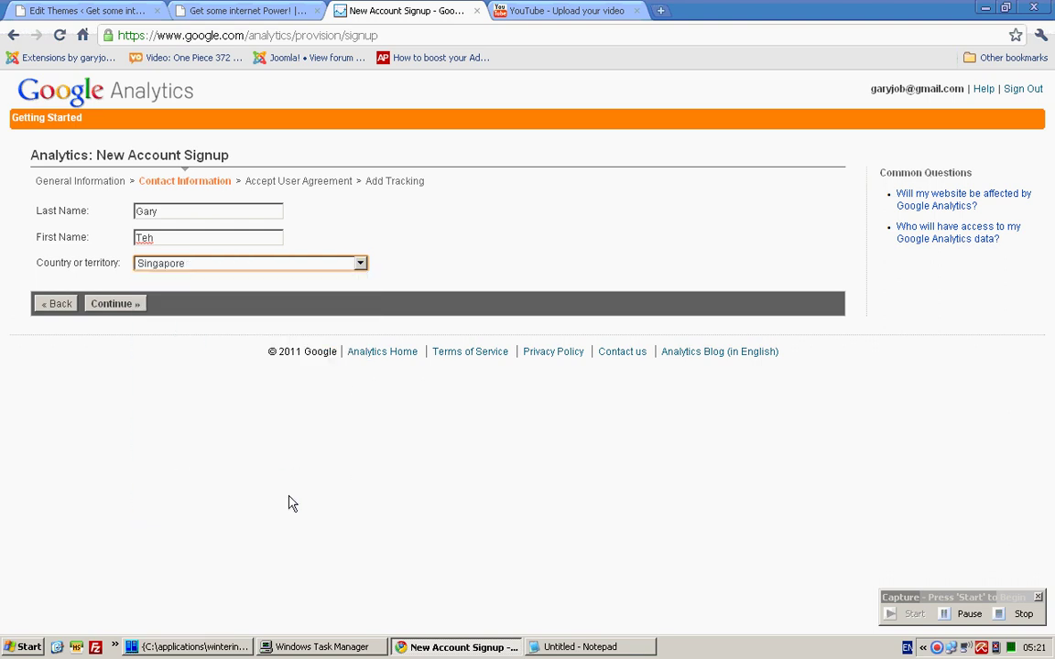
{"action": "left_click", "coordinate": [129, 303]}
- Agree to the user agreement terms and create the new Analytics account
{"action": "scroll", "coordinate": [601, 256], "scroll_direction": "down", "scroll_amount": 1}
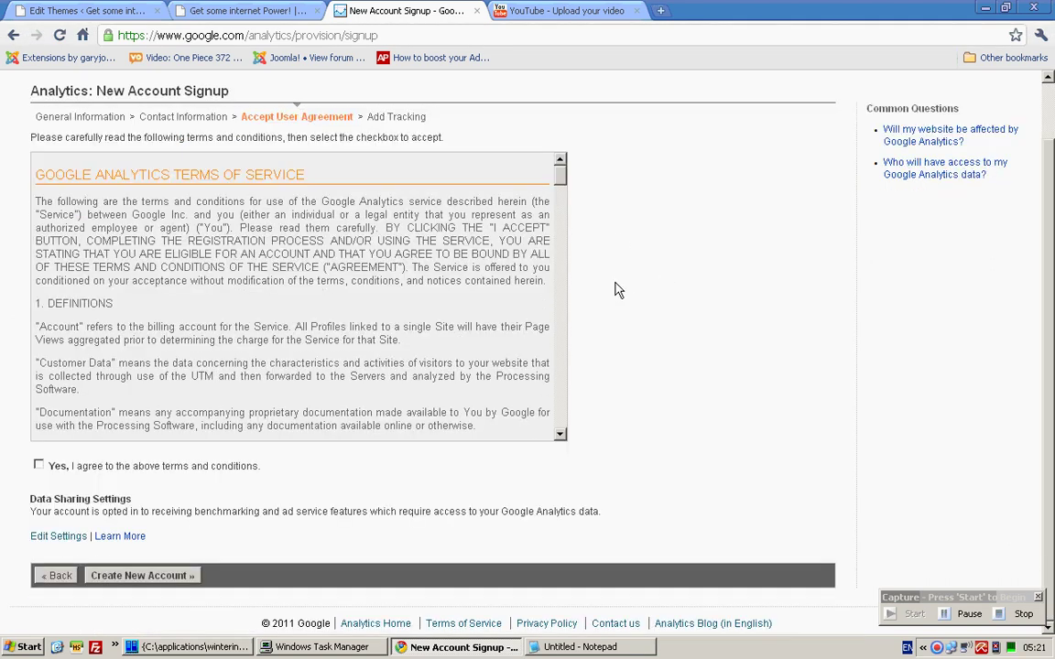
{"action": "left_click", "coordinate": [39, 466]}
{"action": "left_click", "coordinate": [147, 573]}
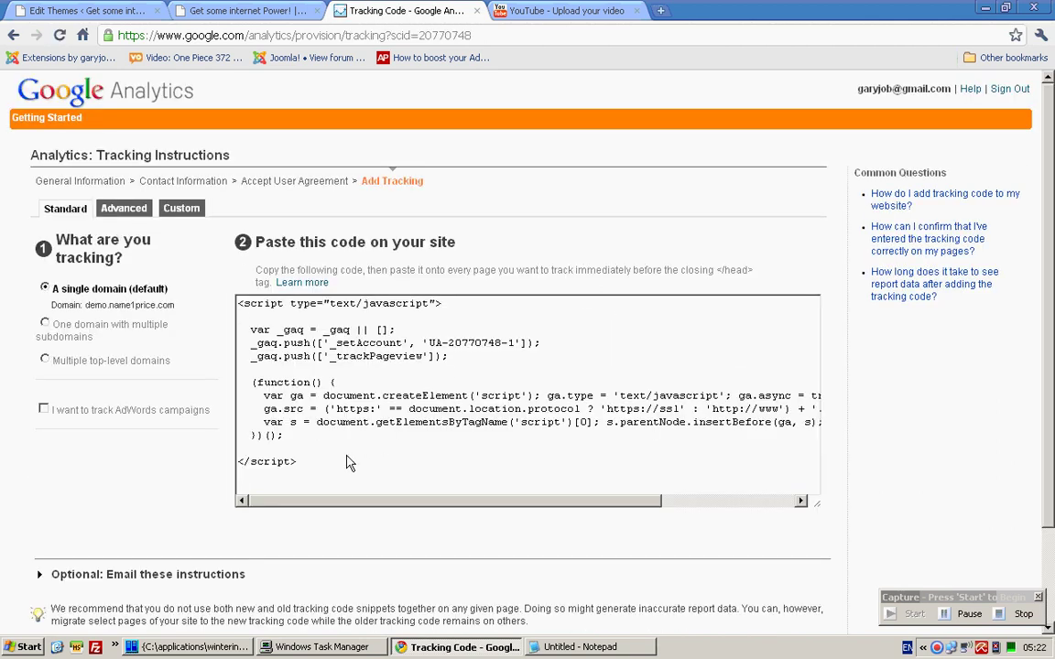
- Copy the Analytics tracking code snippet and go to the WordPress theme editor
{"action": "left_click_drag", "start_coordinate": [346, 470], "coordinate": [242, 314]}
{"action": "right_click", "coordinate": [333, 354]}
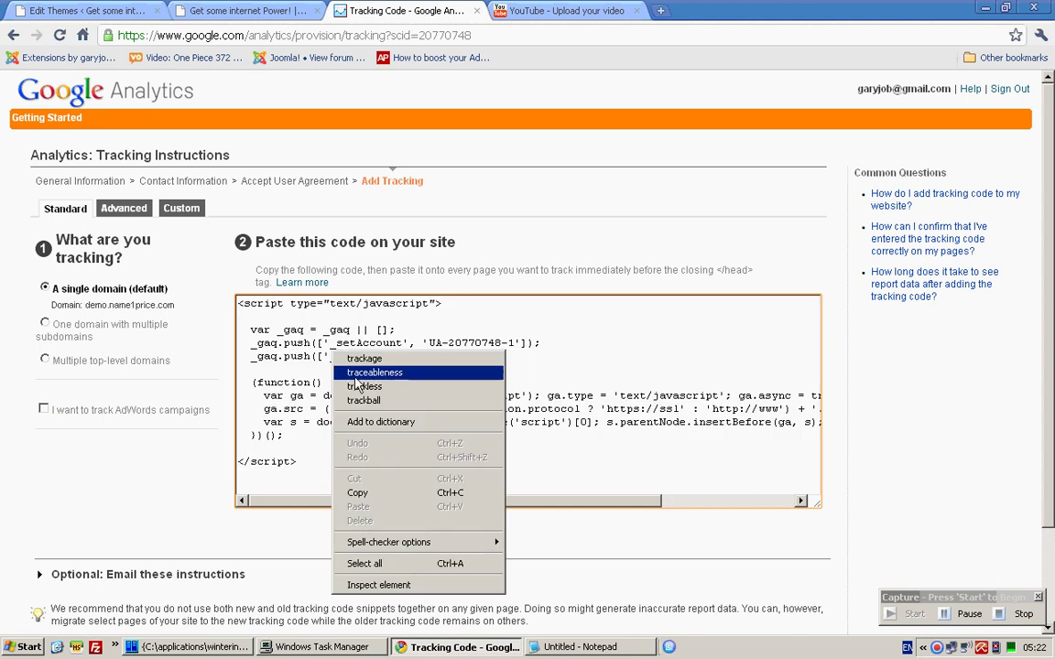
{"action": "left_click", "coordinate": [389, 494]}
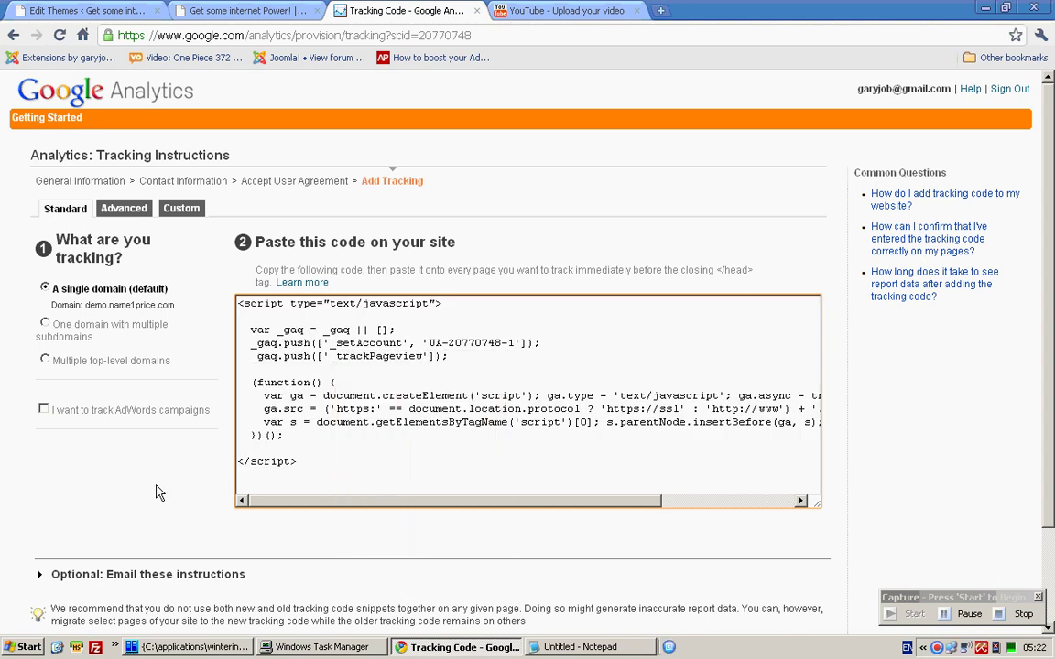
{"action": "left_click", "coordinate": [116, 9]}
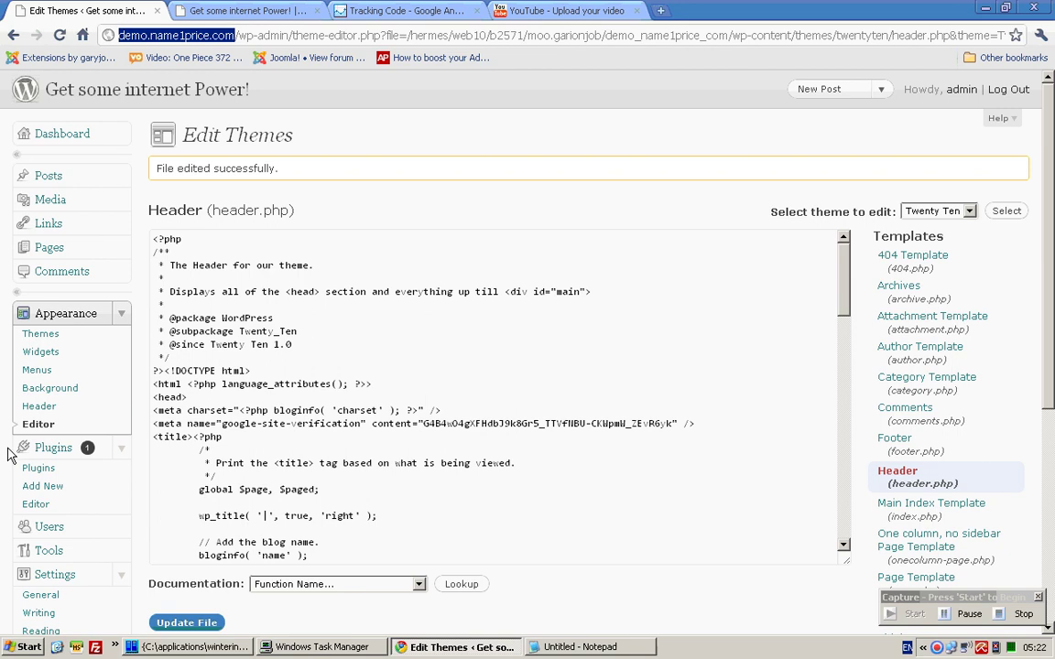
{"action": "left_click", "coordinate": [38, 425]}
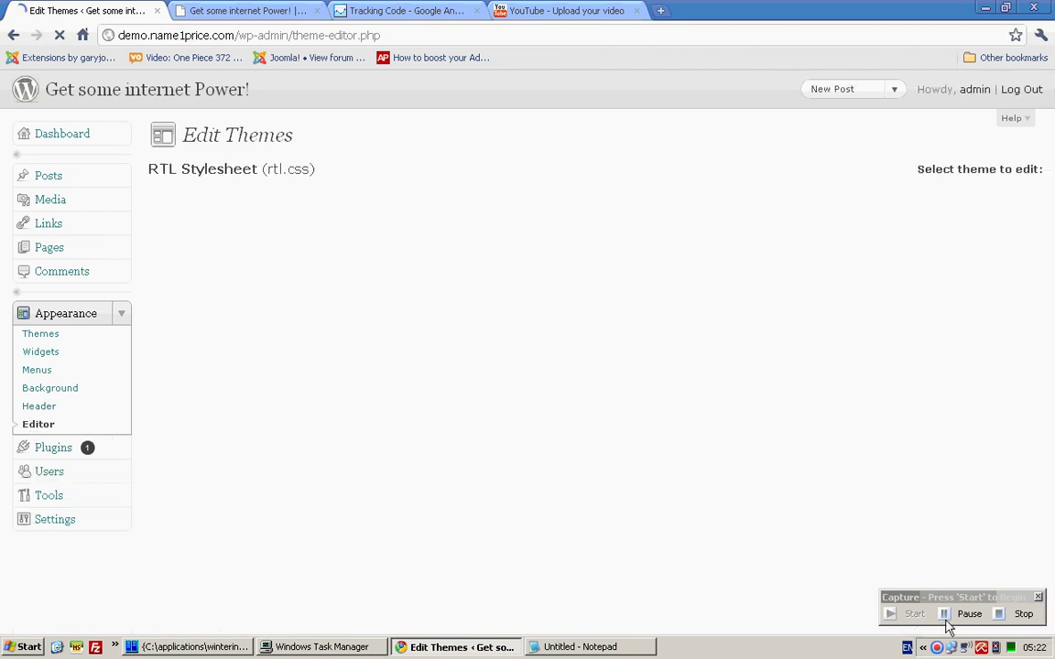
- Open the footer.php template and add a blank line above the closing </body> tag
{"action": "left_click_drag", "start_coordinate": [1051, 257], "coordinate": [1051, 458]}
{"action": "scroll", "coordinate": [893, 339], "scroll_direction": "up", "scroll_amount": 3}
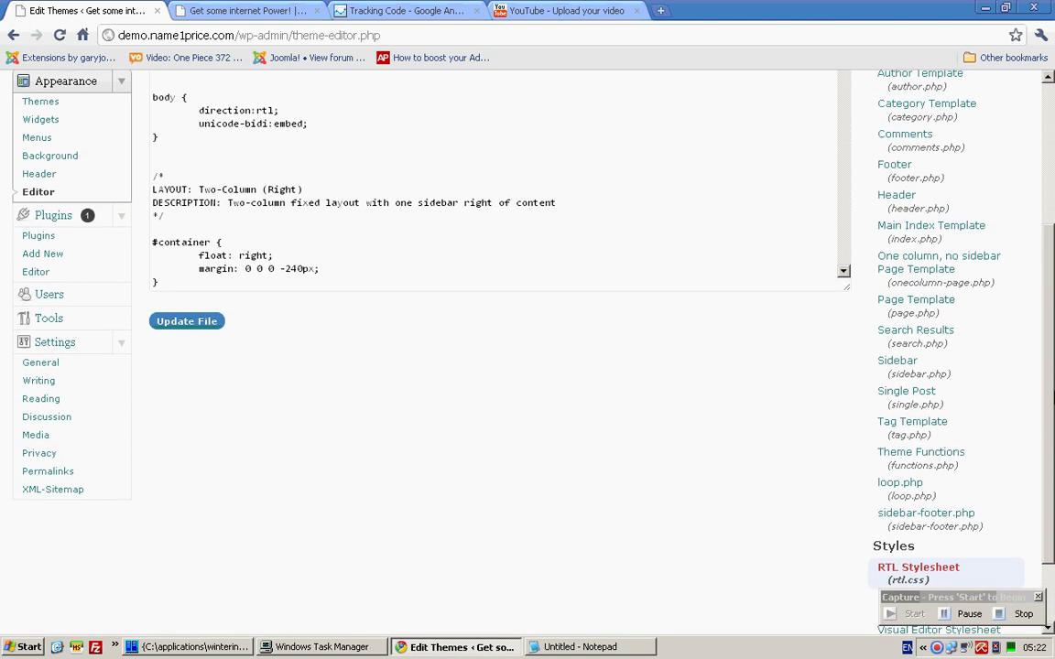
{"action": "left_click", "coordinate": [892, 337]}
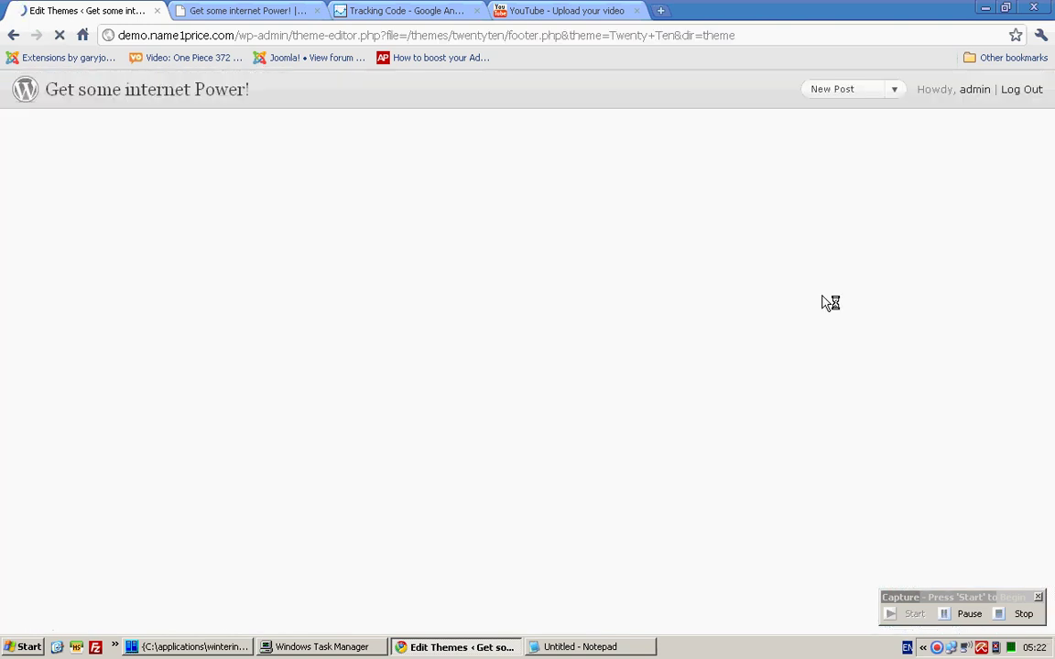
{"action": "left_click_drag", "start_coordinate": [846, 244], "coordinate": [829, 431]}
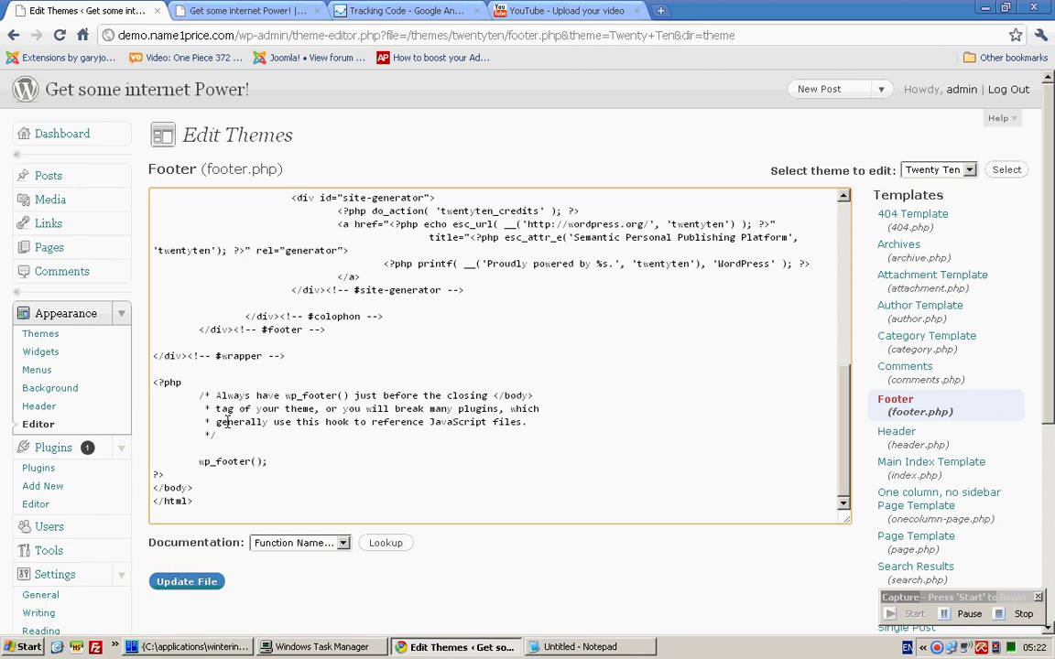
{"action": "key", "text": "Home"}
{"action": "key", "text": "shift+ctrl+End"}
{"action": "key", "text": "Left"}
{"action": "key", "text": "Return"}
{"action": "key", "text": "Return"}
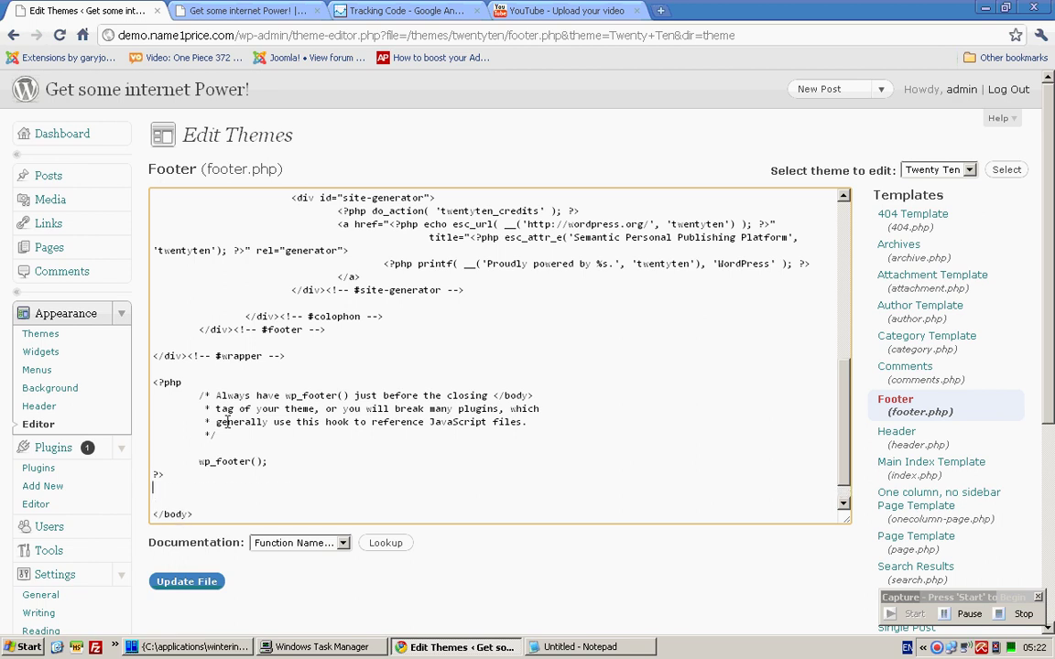
{"action": "key", "text": "ctrl+v"}
{"action": "key", "text": "ctrl+z"}
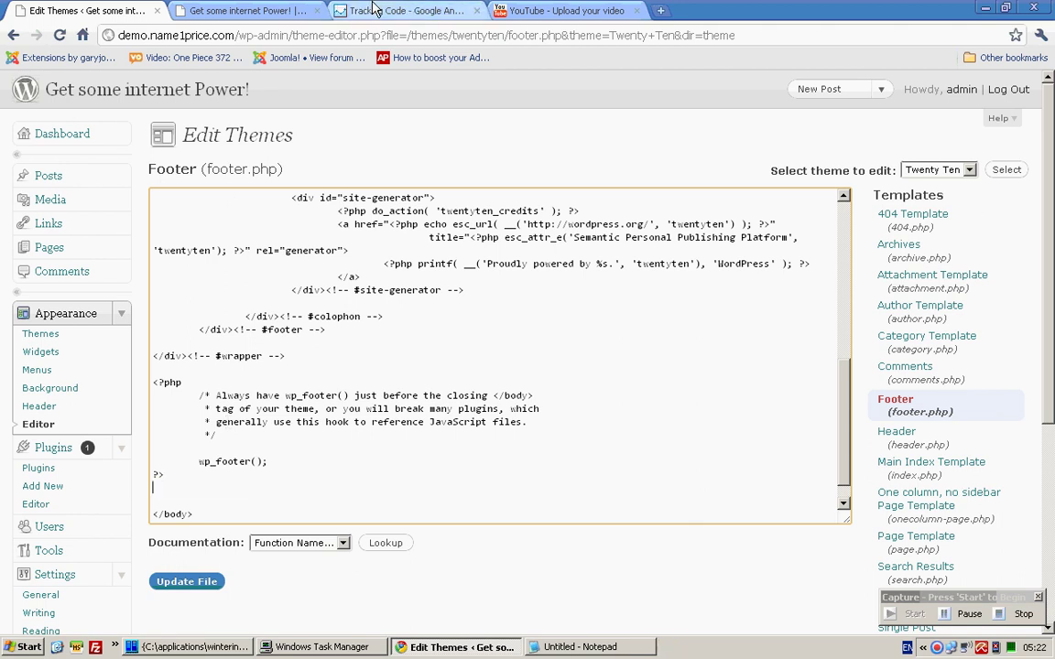
- Recopy the Analytics tracking script and paste it above </body> in footer.php
{"action": "left_click", "coordinate": [338, 10]}
{"action": "left_click_drag", "start_coordinate": [347, 458], "coordinate": [240, 302]}
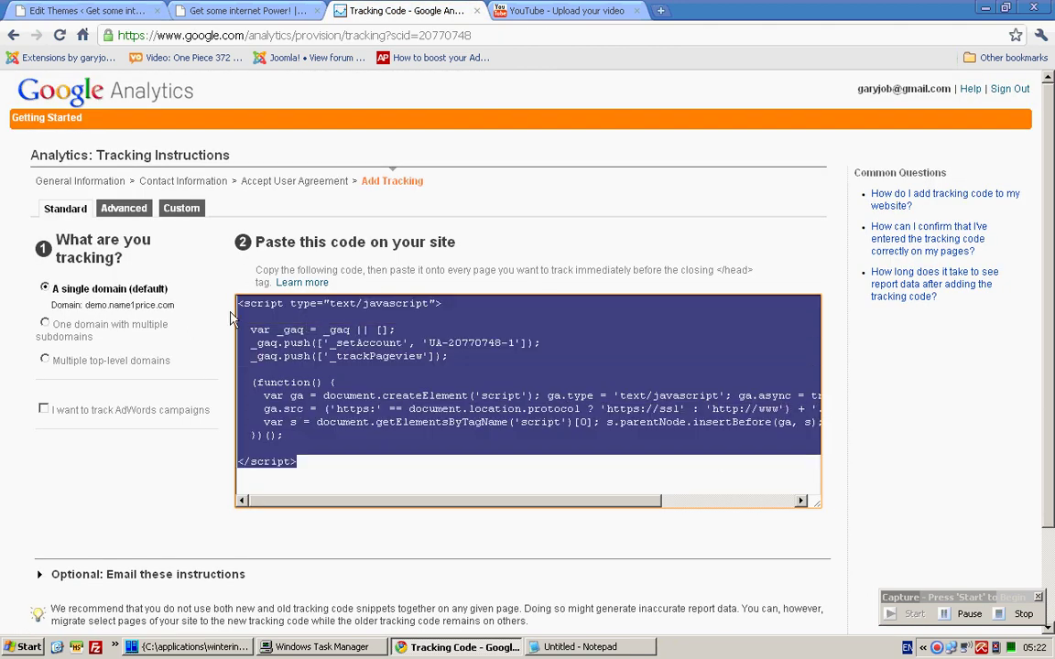
{"action": "right_click", "coordinate": [316, 335]}
{"action": "left_click", "coordinate": [335, 386]}
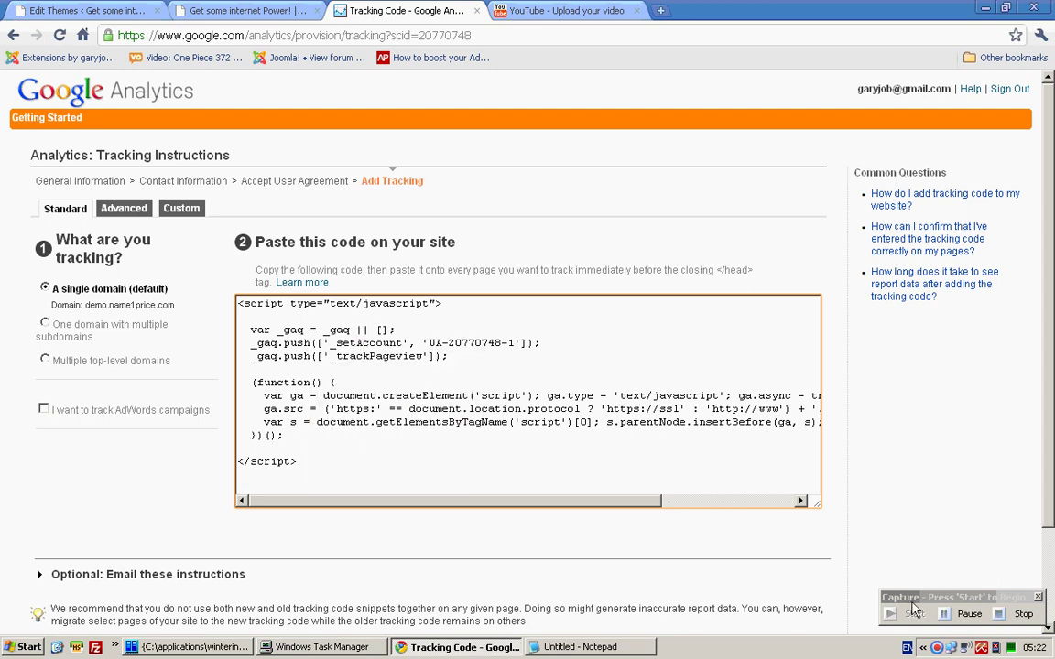
{"action": "left_click", "coordinate": [87, 11]}
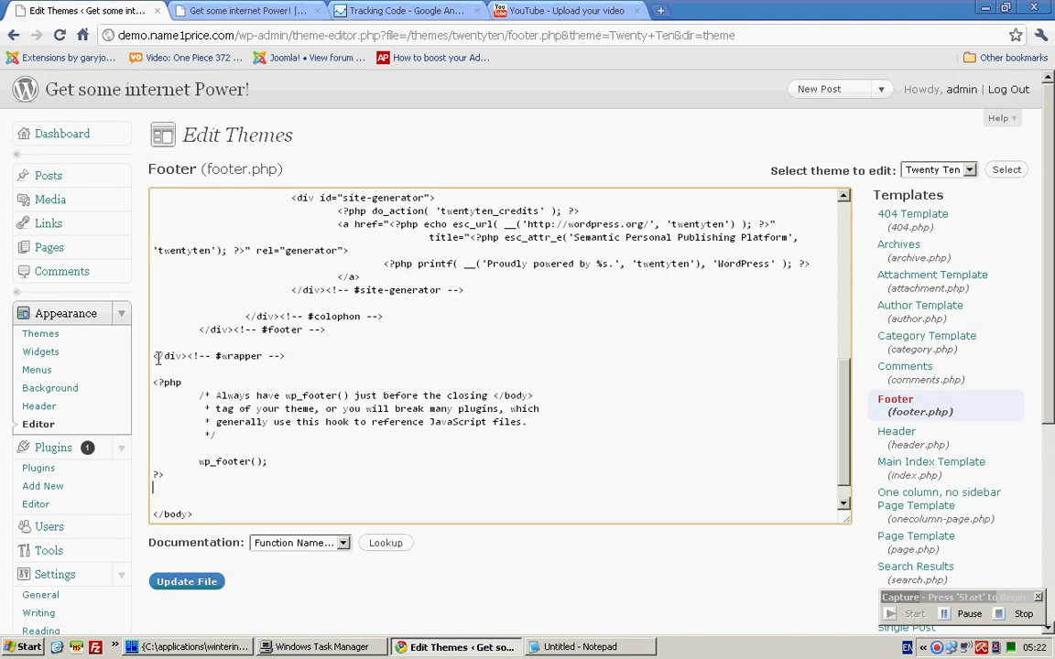
{"action": "right_click", "coordinate": [177, 494]}
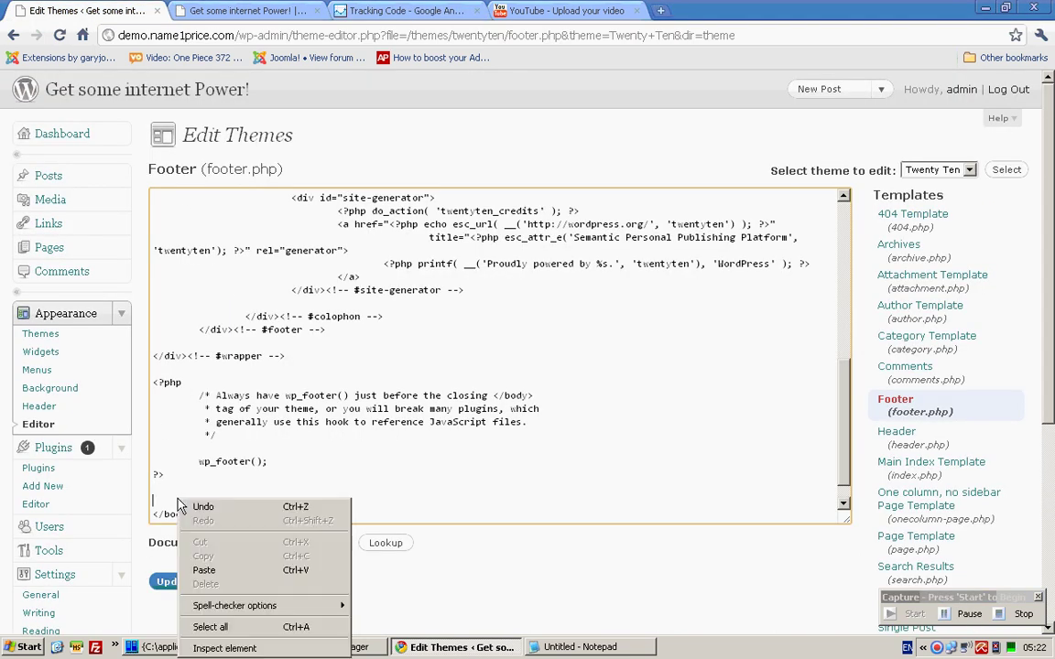
{"action": "left_click", "coordinate": [249, 569]}
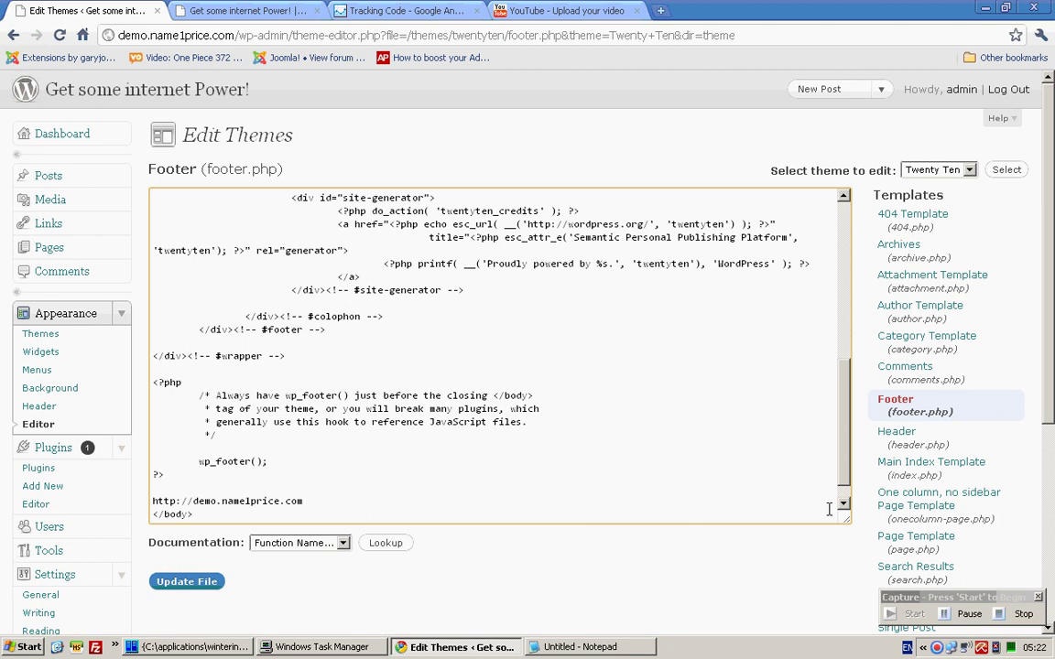
{"action": "key", "text": "ctrl+v"}
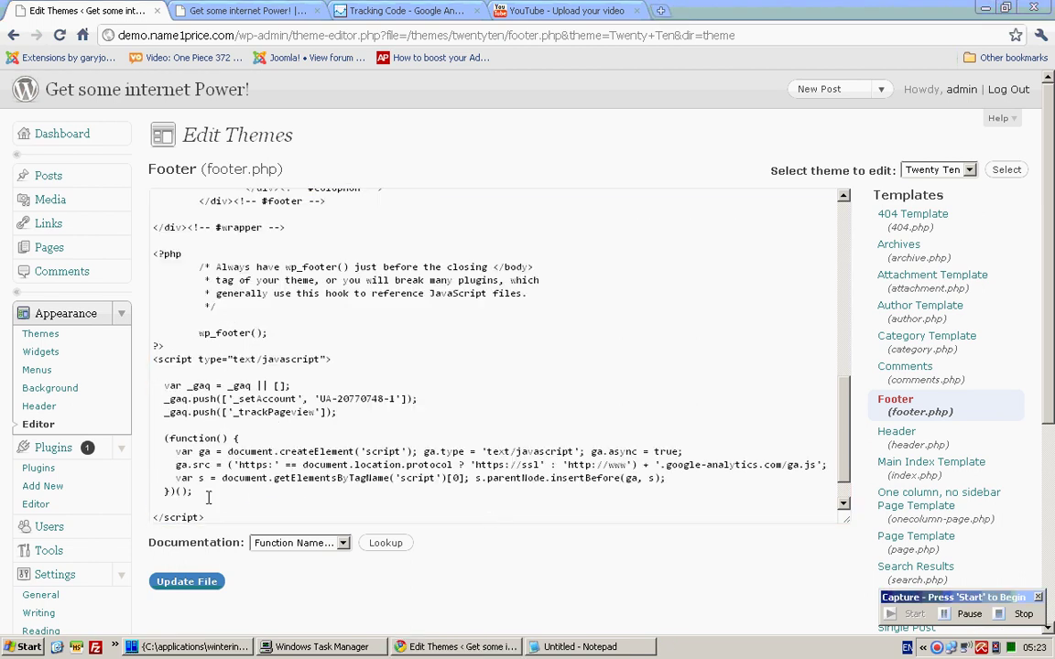
- Save footer.php with Update File and view the live site's front page
{"action": "left_click", "coordinate": [367, 13]}
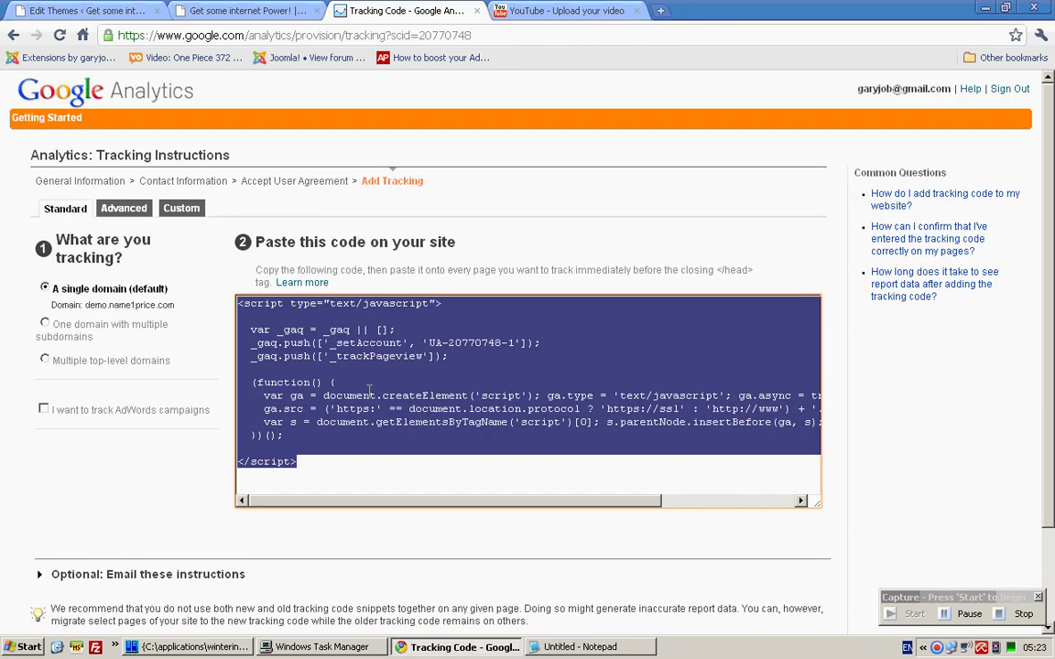
{"action": "left_click", "coordinate": [87, 10]}
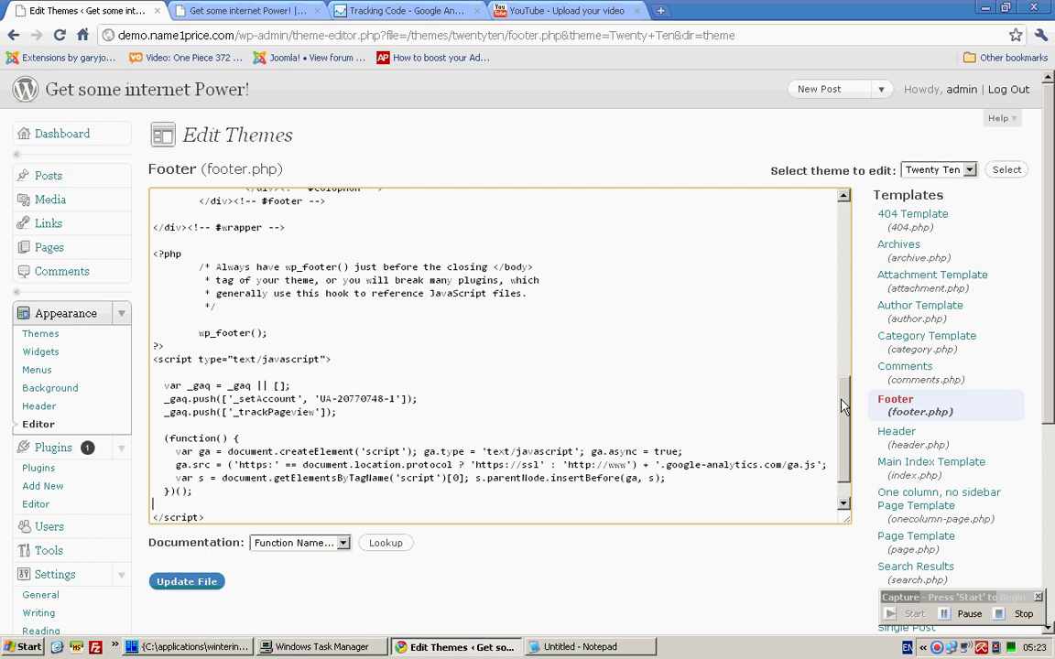
{"action": "left_click", "coordinate": [187, 582]}
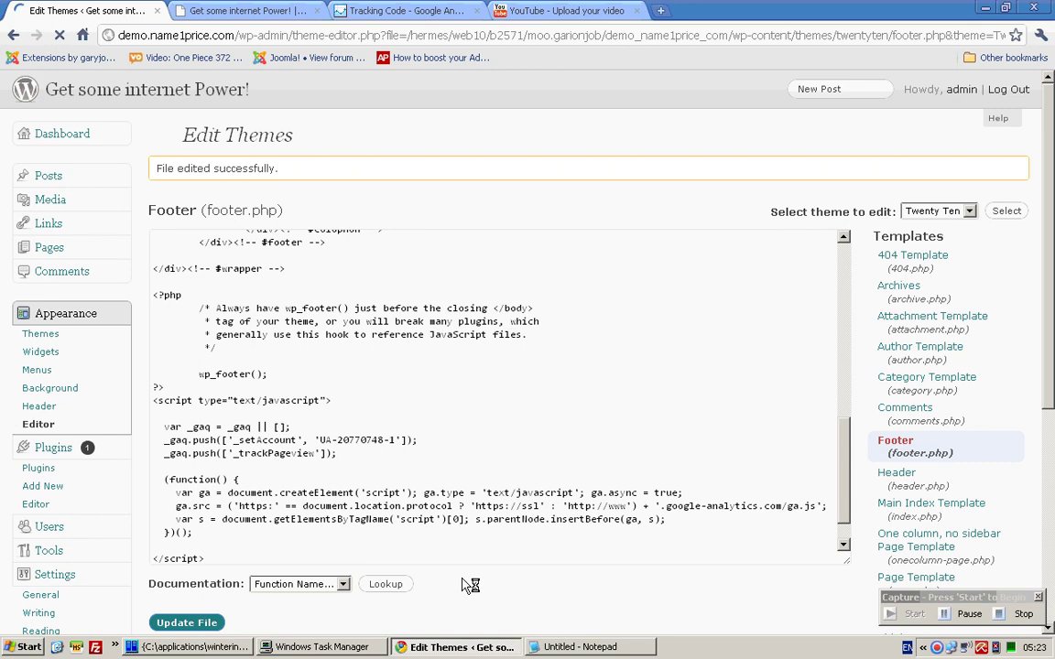
{"action": "left_click", "coordinate": [266, 10]}
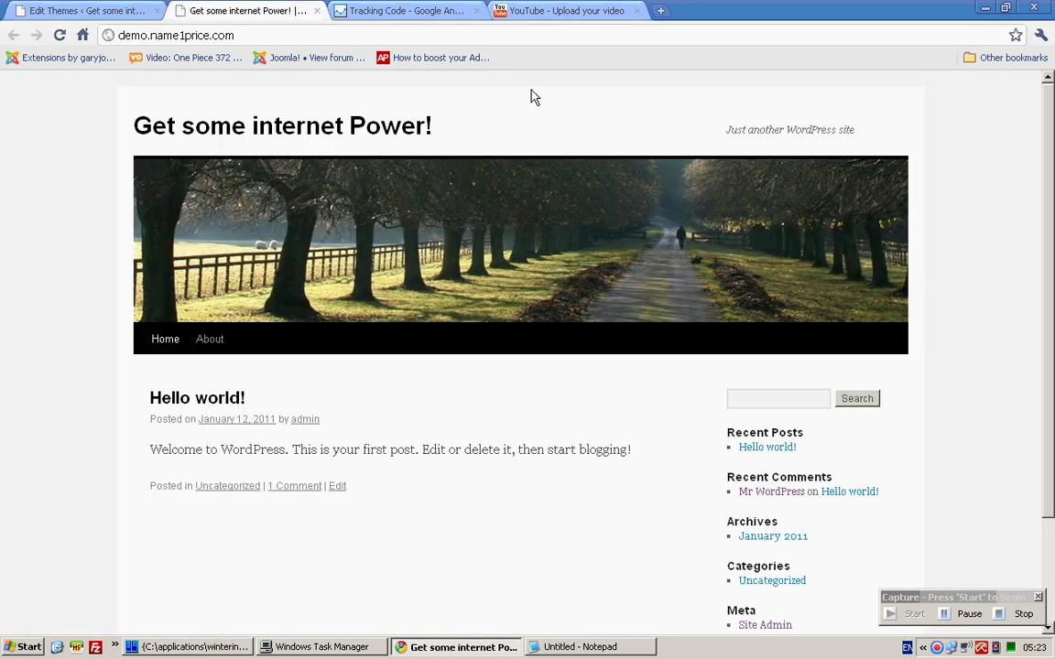
- Reload the site and confirm its page source ends with the Analytics script before </body>
{"action": "left_click", "coordinate": [59, 37]}
{"action": "scroll", "coordinate": [1012, 239], "scroll_direction": "down", "scroll_amount": 3}
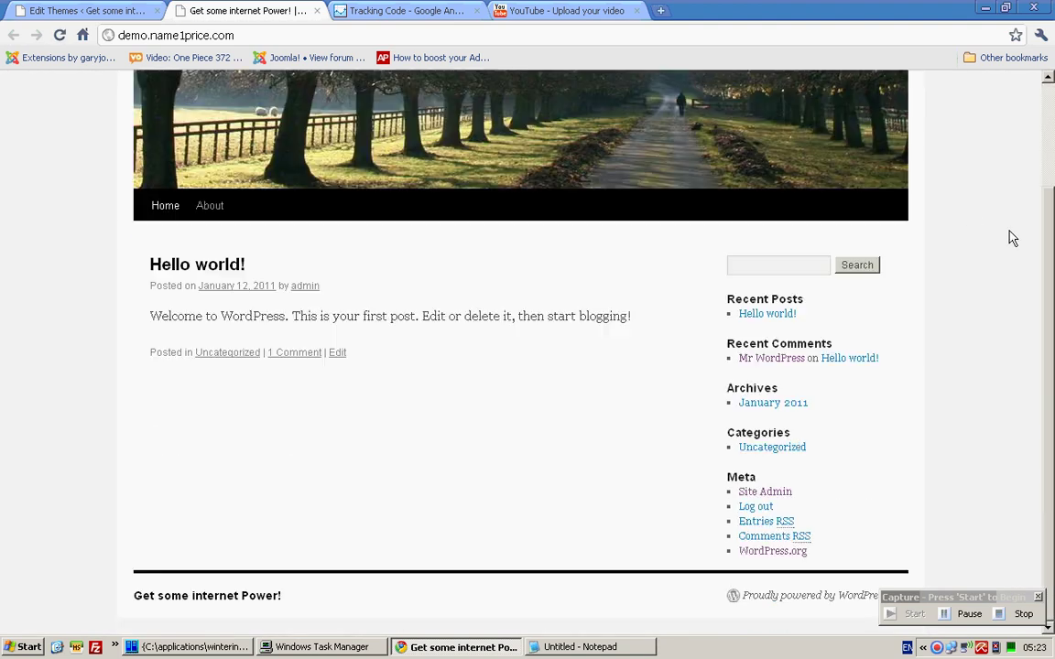
{"action": "key", "text": "ctrl+u"}
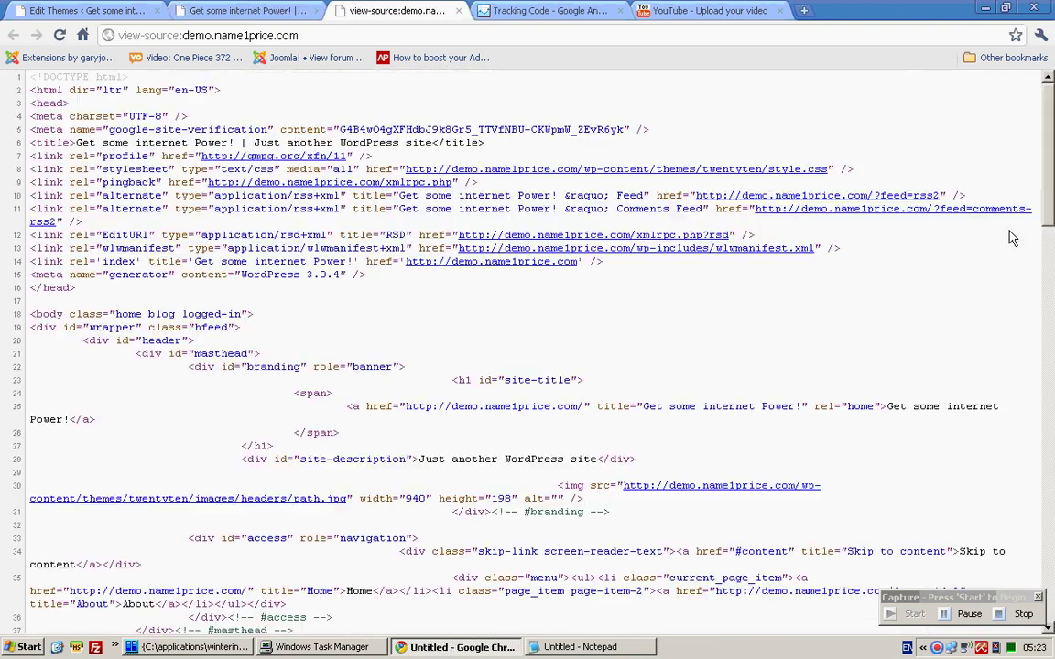
{"action": "scroll", "coordinate": [1012, 238], "scroll_direction": "down", "scroll_amount": 15}
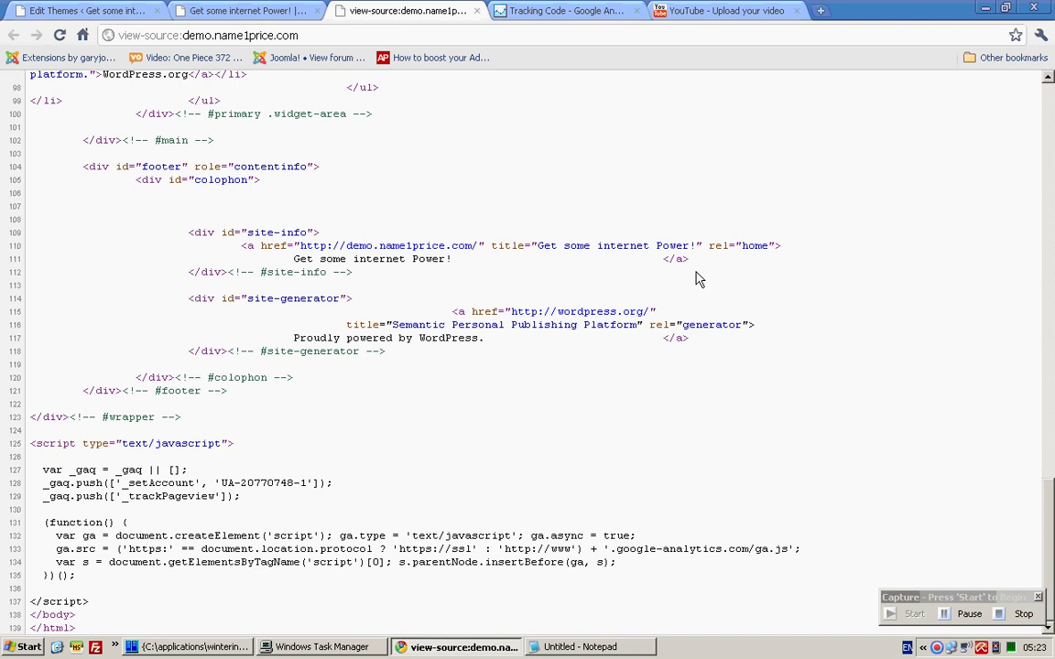
{"action": "left_click_drag", "start_coordinate": [89, 604], "coordinate": [31, 452]}
{"action": "left_click", "coordinate": [482, 9]}
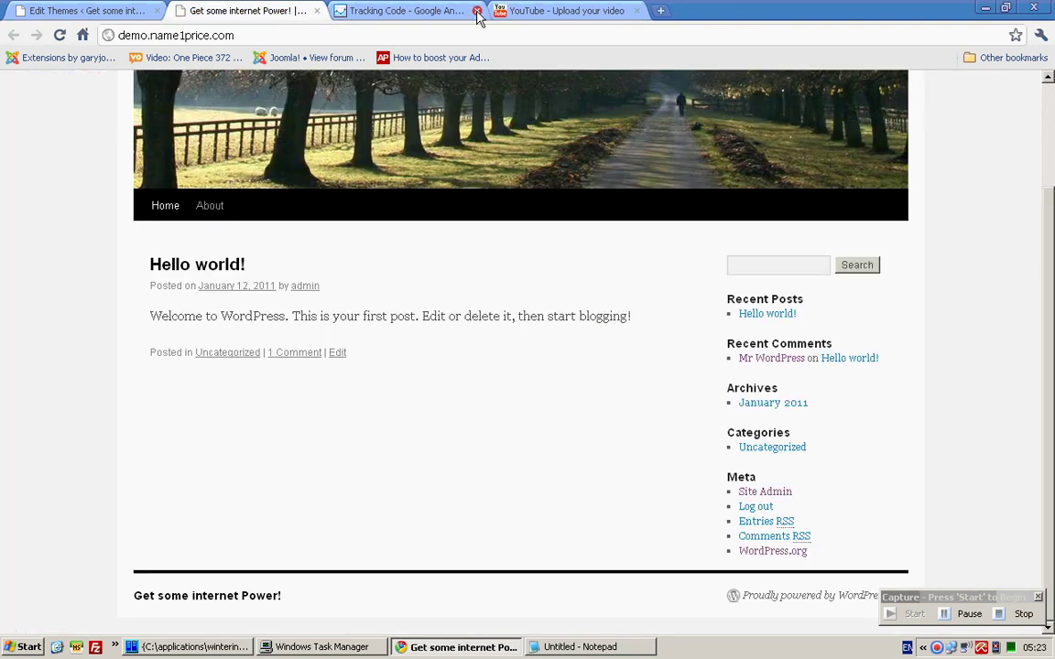
{"action": "left_click", "coordinate": [430, 10]}
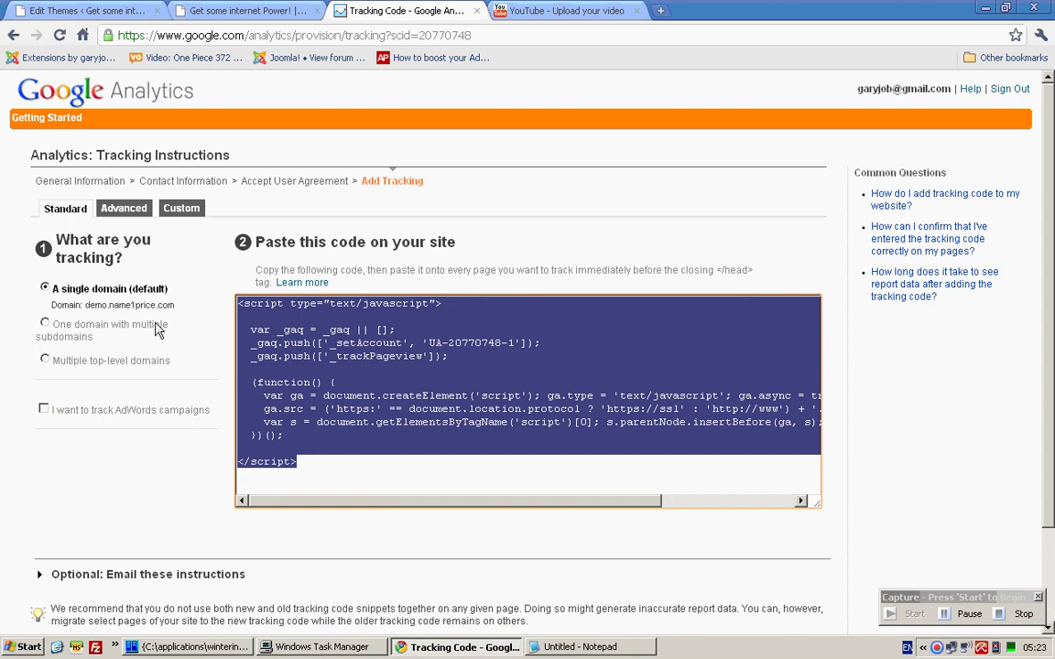
- Finish the tracking wizard, check the demo.name1price.com entry in Website Profile, and bring up Notepad
{"action": "scroll", "coordinate": [147, 311], "scroll_direction": "down", "scroll_amount": 3}
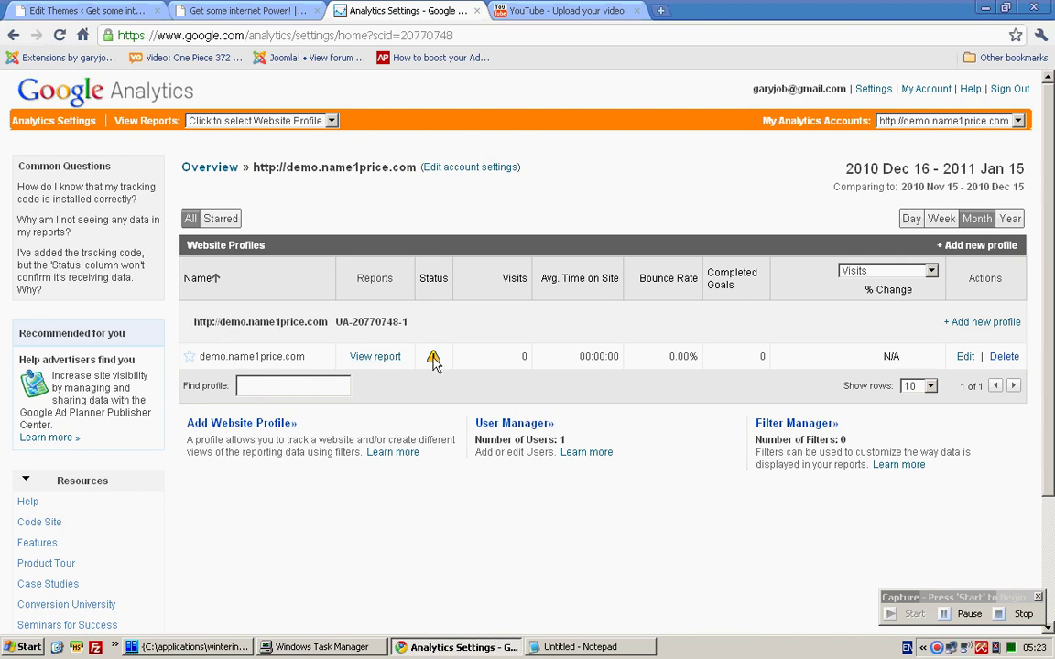
{"action": "left_click", "coordinate": [311, 123]}
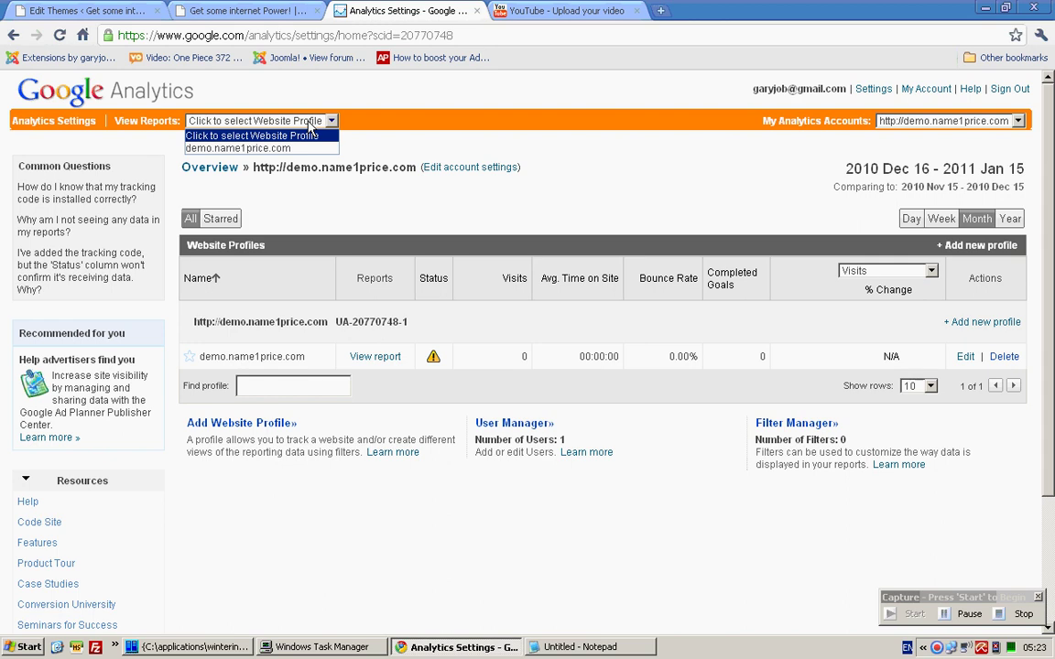
{"action": "left_click", "coordinate": [311, 126]}
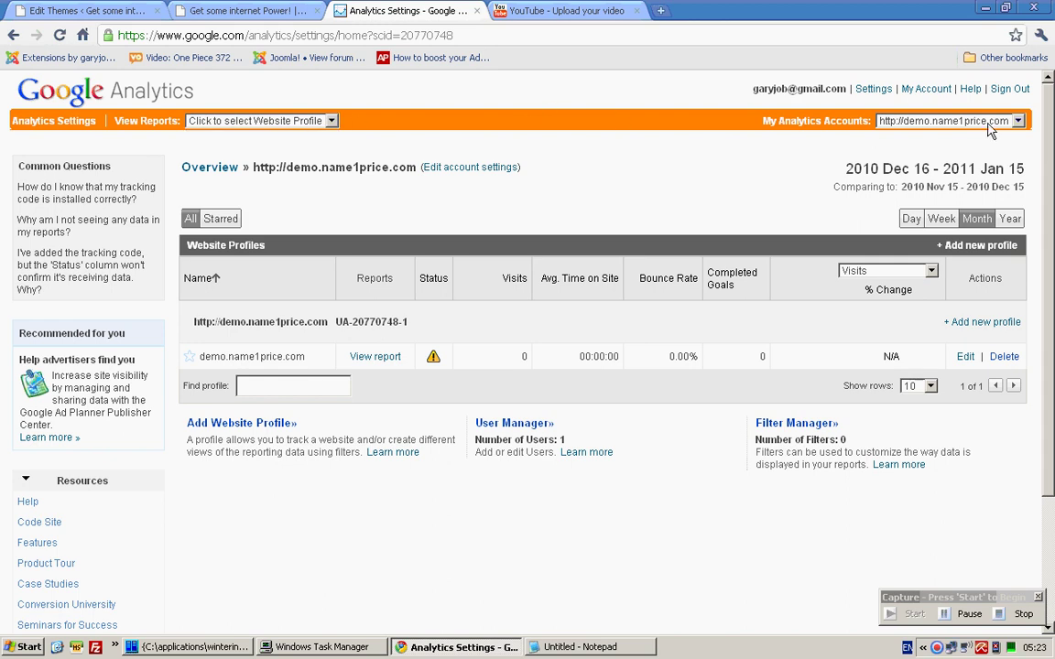
{"action": "left_click", "coordinate": [578, 646]}
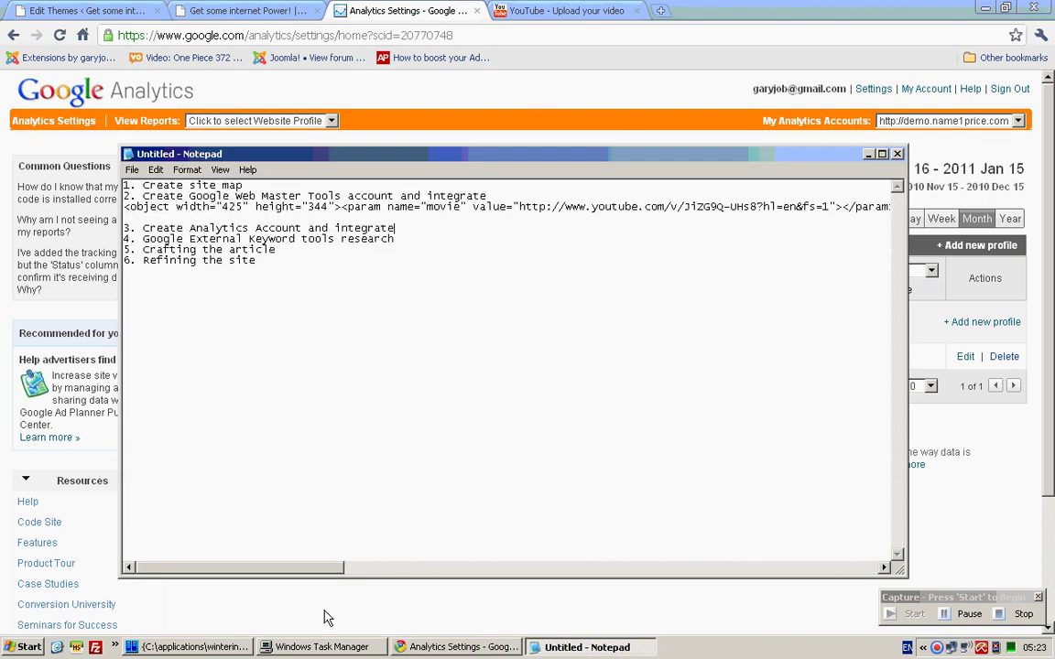
- Highlight step 3, 'Create Analytics Account and integrate', in the Notepad checklist, then minimize Notepad
{"action": "left_click_drag", "start_coordinate": [410, 226], "coordinate": [95, 229]}
{"action": "left_click", "coordinate": [410, 225]}
{"action": "left_click", "coordinate": [595, 115]}
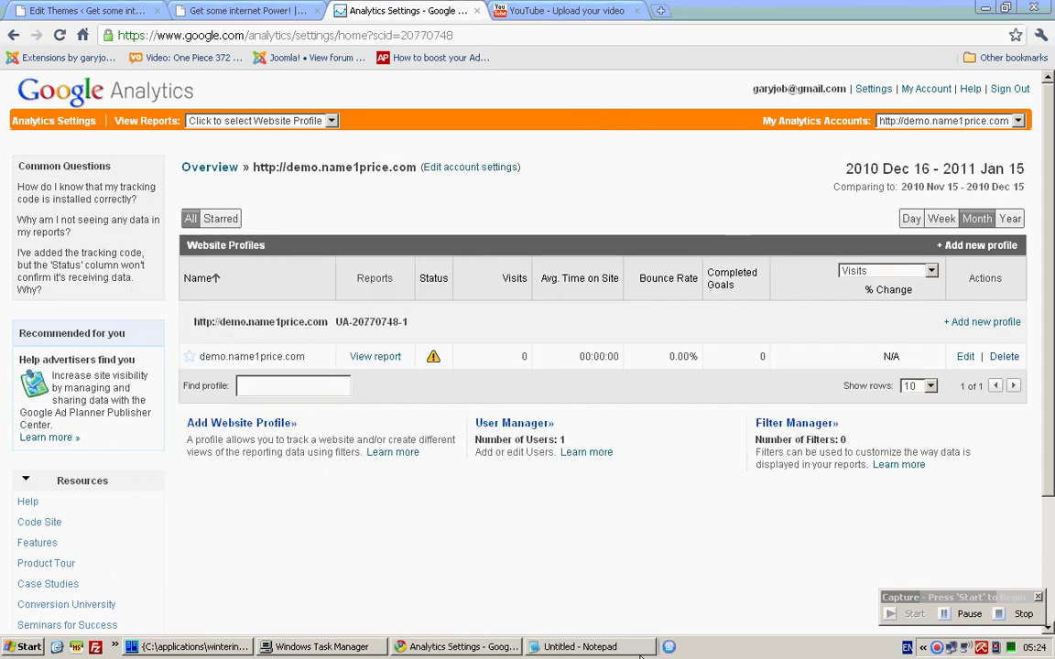
{"action": "left_click", "coordinate": [590, 648]}
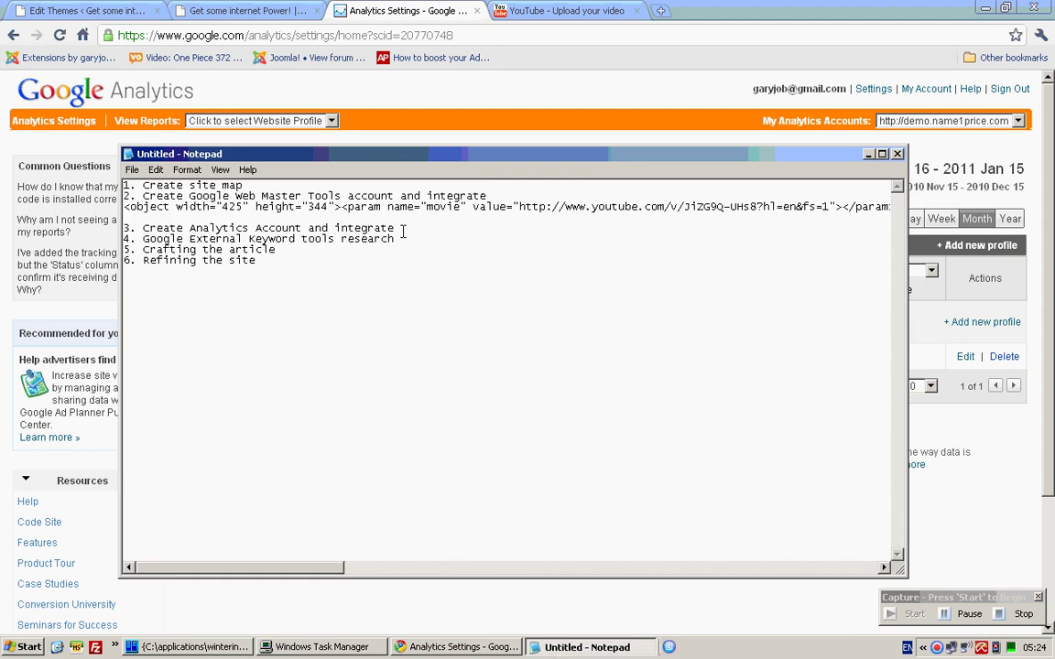
{"action": "left_click_drag", "start_coordinate": [405, 228], "coordinate": [105, 229]}
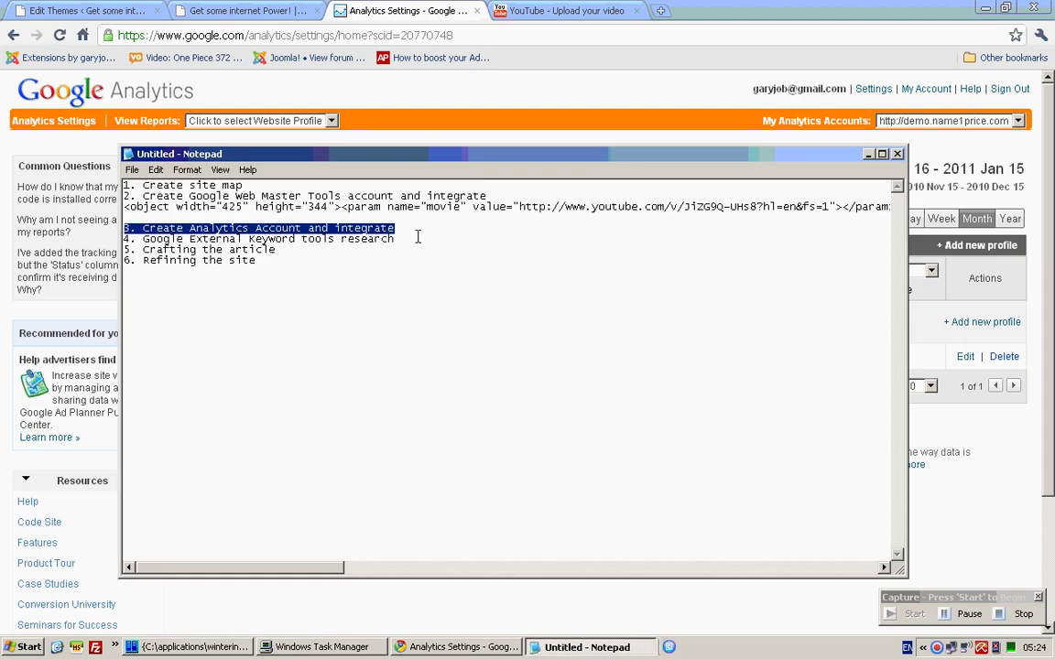
{"action": "left_click_drag", "start_coordinate": [421, 228], "coordinate": [114, 228]}
{"action": "left_click", "coordinate": [868, 154]}
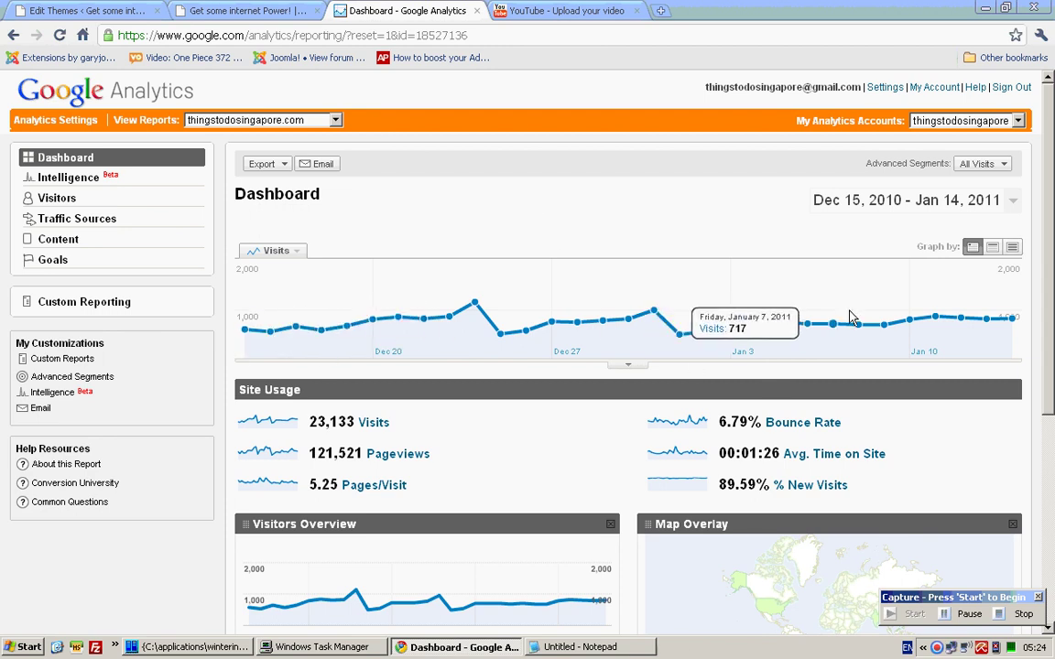
- Open the thingstodosingapore.com Traffic Sources overview and its full Keywords report
{"action": "scroll", "coordinate": [1053, 282], "scroll_direction": "down", "scroll_amount": 4}
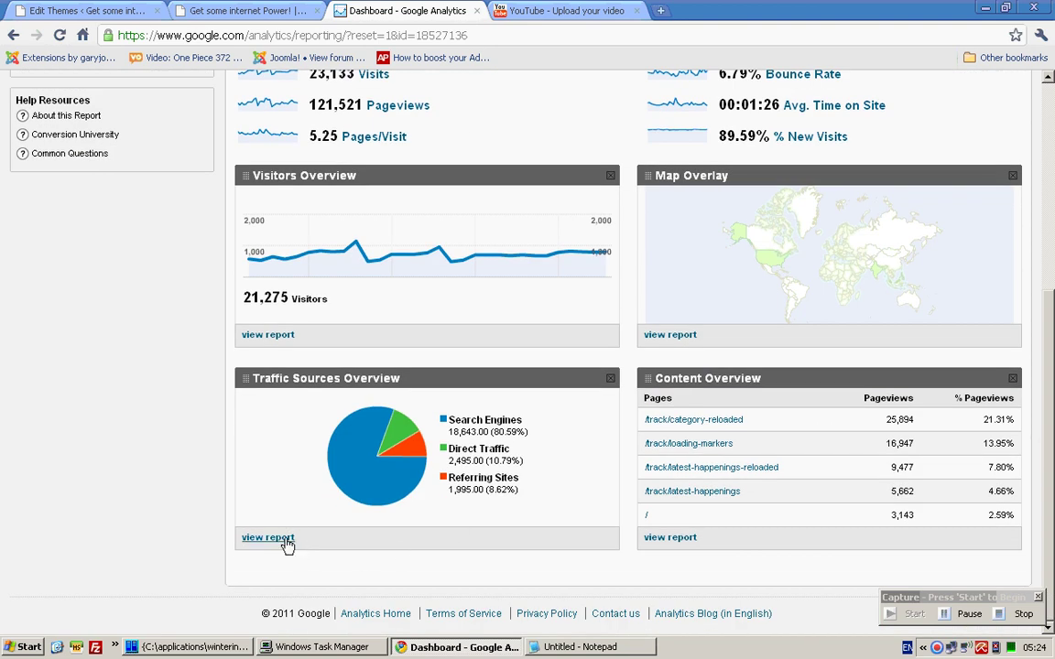
{"action": "left_click", "coordinate": [287, 542]}
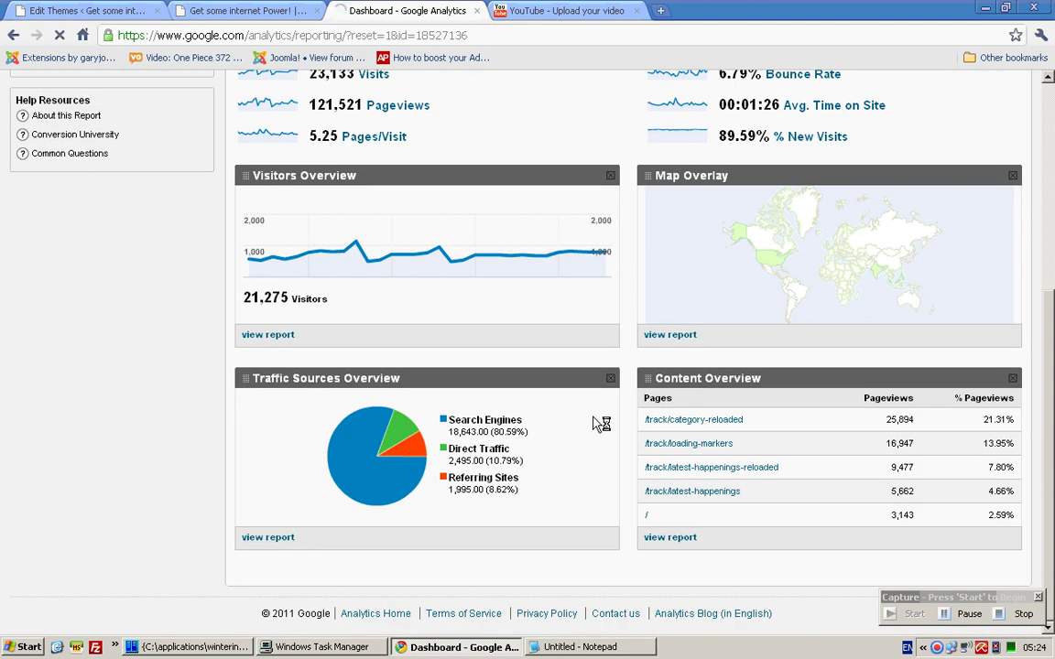
{"action": "scroll", "coordinate": [628, 403], "scroll_direction": "down", "scroll_amount": 3}
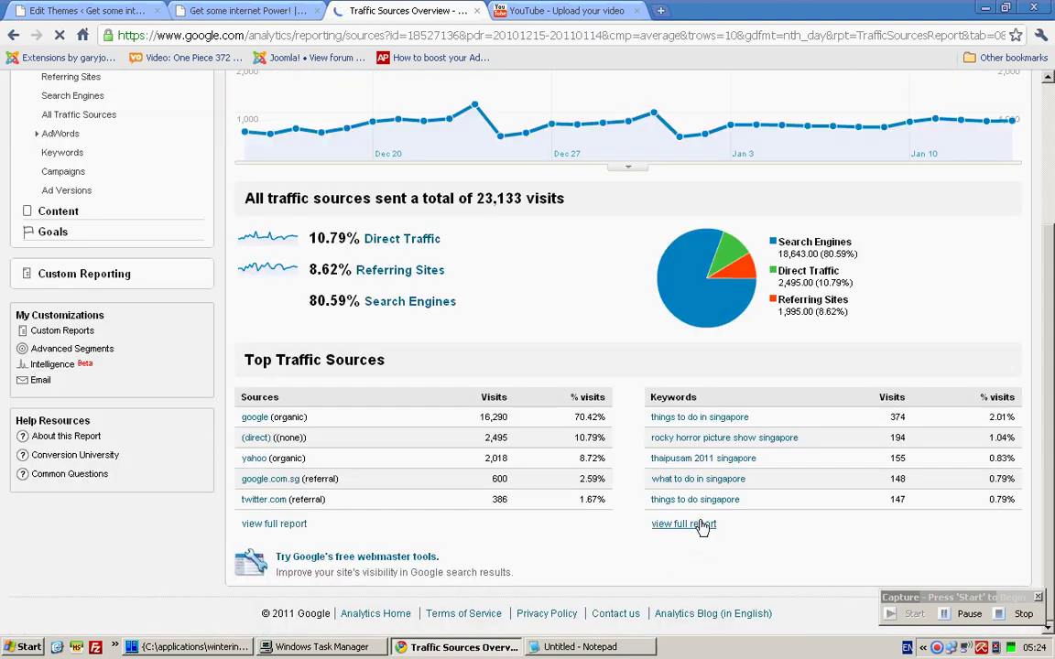
{"action": "left_click", "coordinate": [700, 479]}
- Return to the Analytics Keywords report and note the top keyword 'things to do' with 374 visits
{"action": "scroll", "coordinate": [700, 479], "scroll_direction": "down", "scroll_amount": 2}
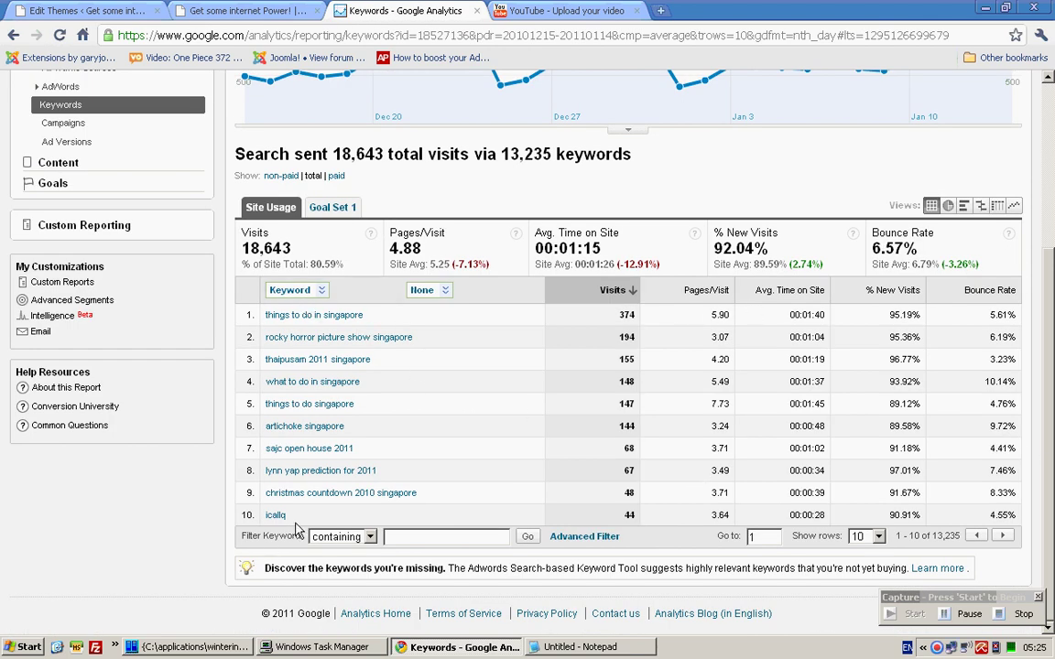
{"action": "key", "text": "alt+Tab"}
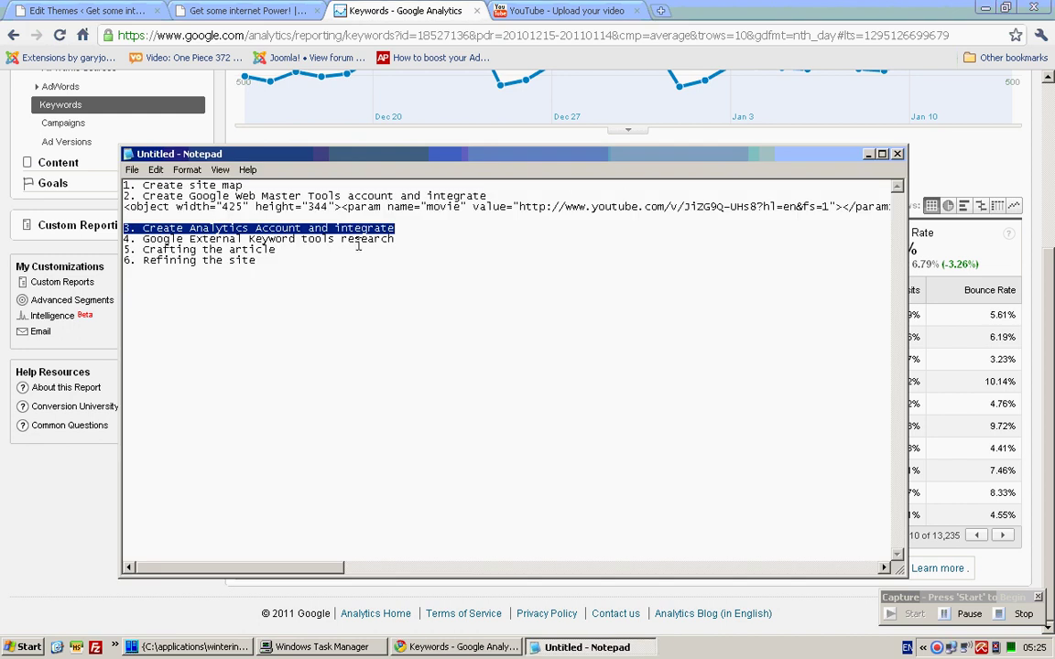
{"action": "left_click", "coordinate": [442, 648]}
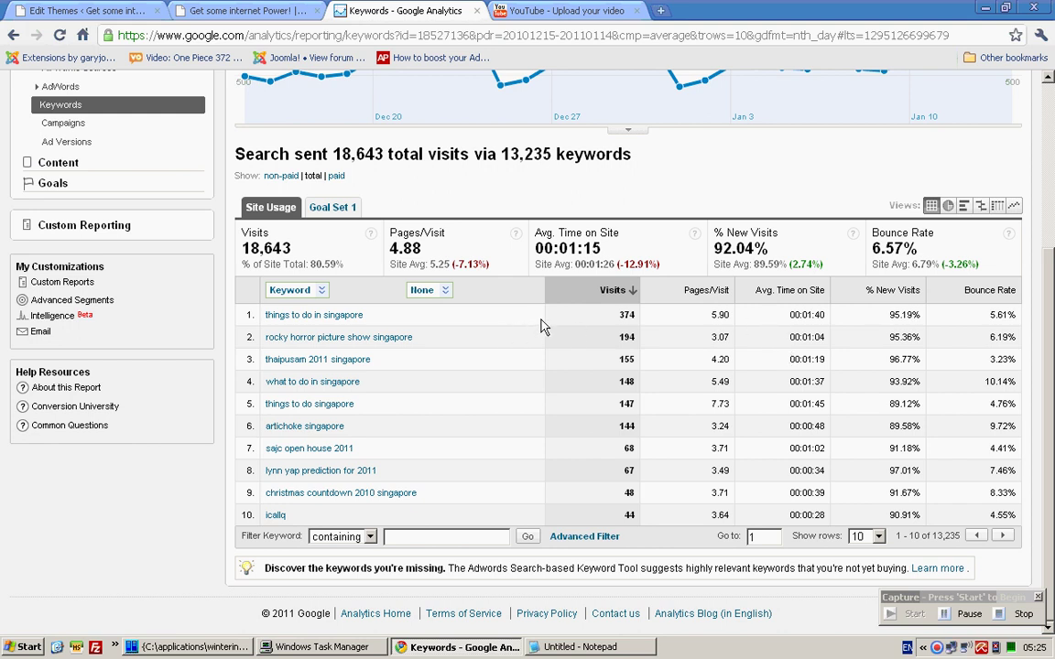
{"action": "left_click_drag", "start_coordinate": [266, 315], "coordinate": [364, 315]}
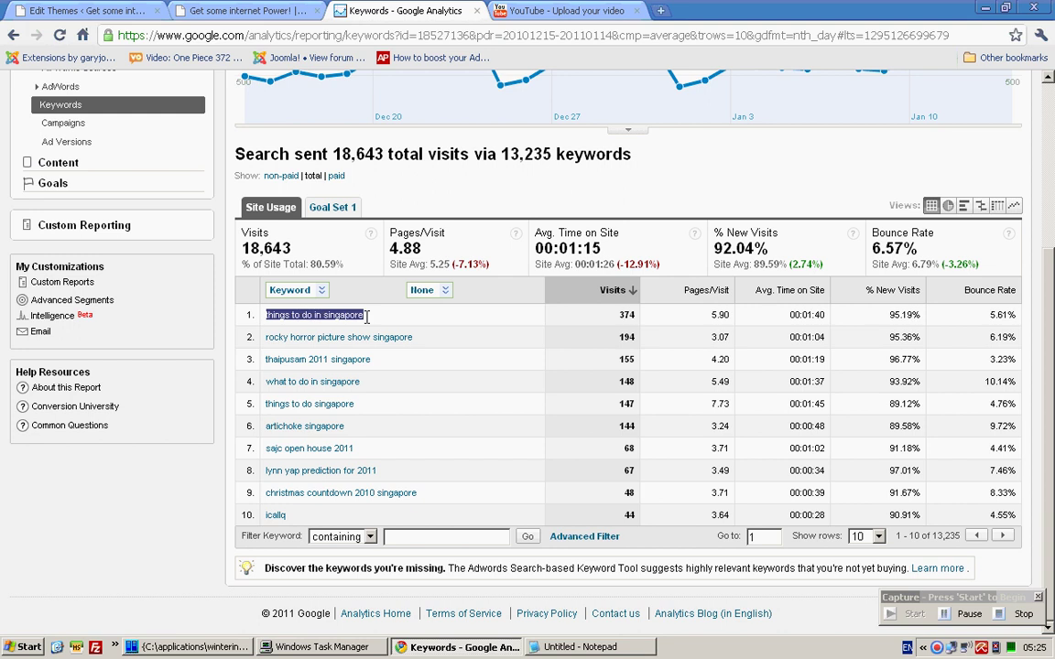
{"action": "left_click", "coordinate": [414, 325]}
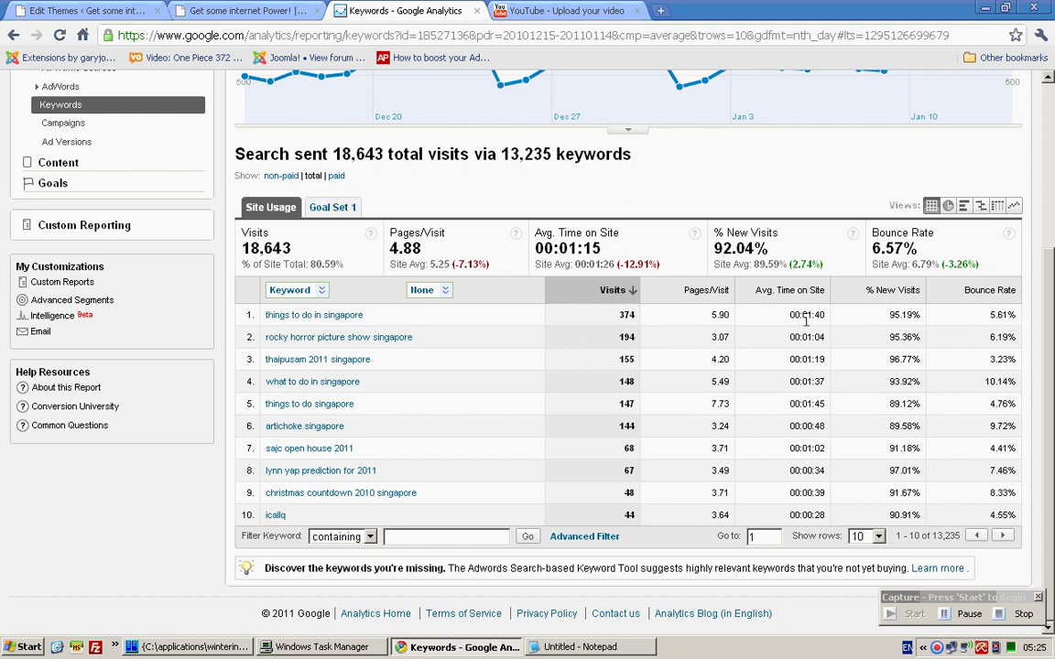
{"action": "double_click", "coordinate": [630, 317]}
- Review keywords like 'thaipusam 2011 singapore', then open the All Traffic Sources report
{"action": "triple_click", "coordinate": [371, 386]}
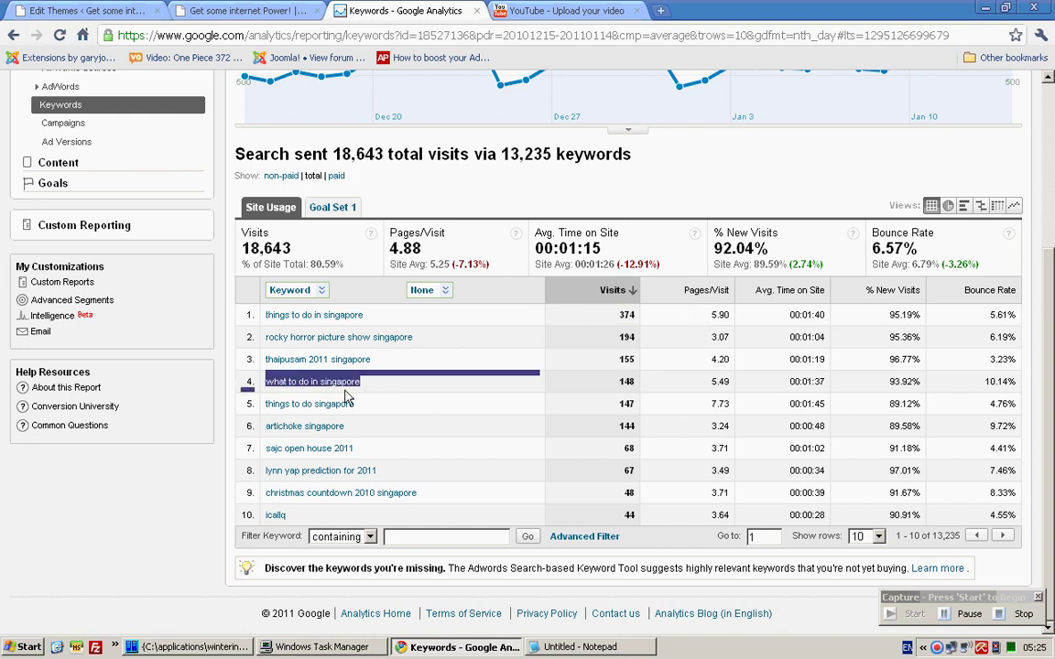
{"action": "left_click_drag", "start_coordinate": [370, 405], "coordinate": [271, 412]}
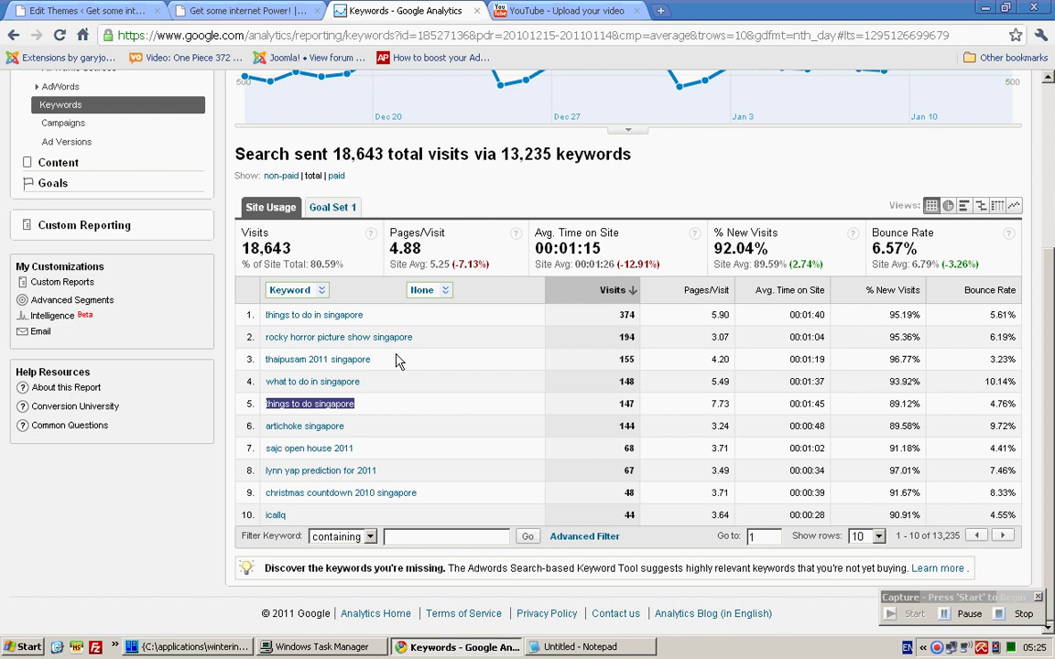
{"action": "left_click_drag", "start_coordinate": [375, 359], "coordinate": [267, 364]}
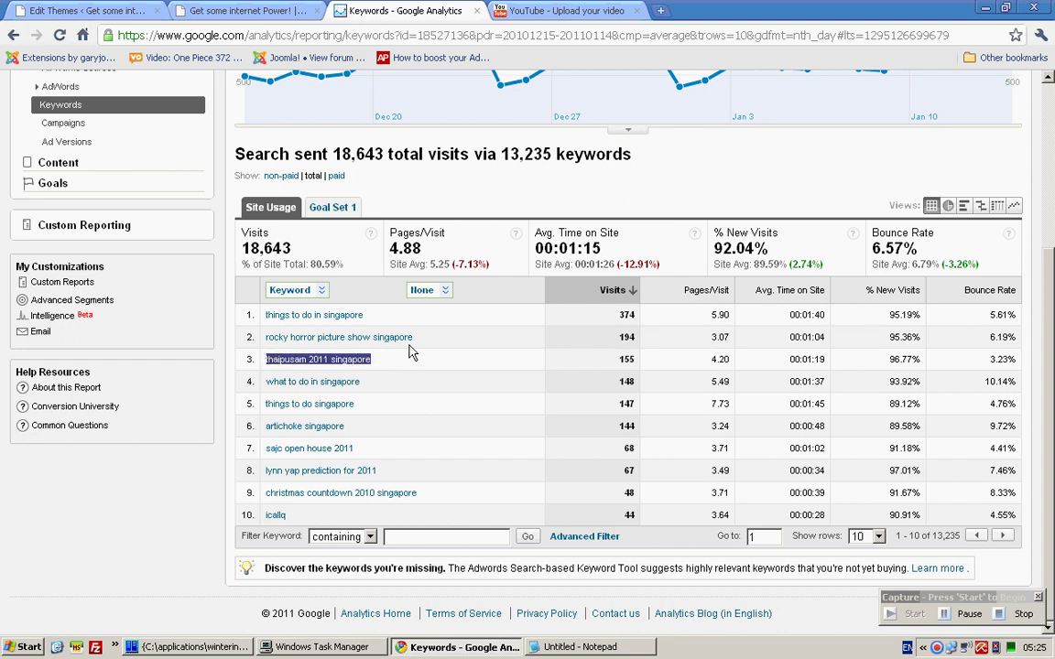
{"action": "left_click_drag", "start_coordinate": [419, 337], "coordinate": [274, 348]}
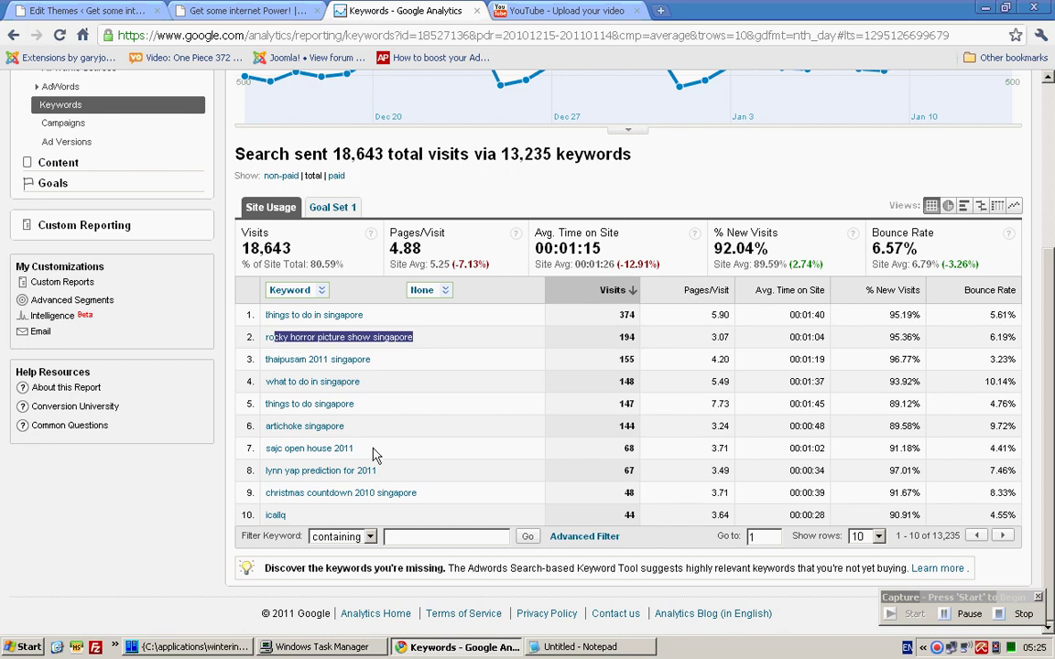
{"action": "left_click_drag", "start_coordinate": [367, 449], "coordinate": [256, 448]}
{"action": "left_click", "coordinate": [418, 456]}
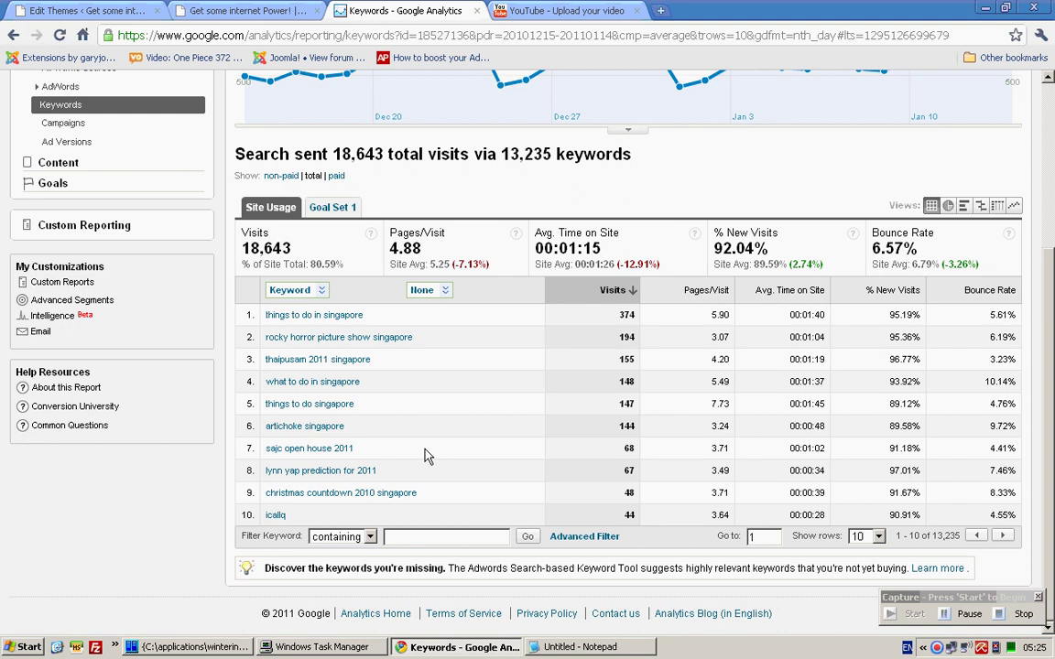
{"action": "scroll", "coordinate": [462, 434], "scroll_direction": "up", "scroll_amount": 3}
{"action": "scroll", "coordinate": [469, 432], "scroll_direction": "down", "scroll_amount": 3}
{"action": "scroll", "coordinate": [494, 473], "scroll_direction": "up", "scroll_amount": 3}
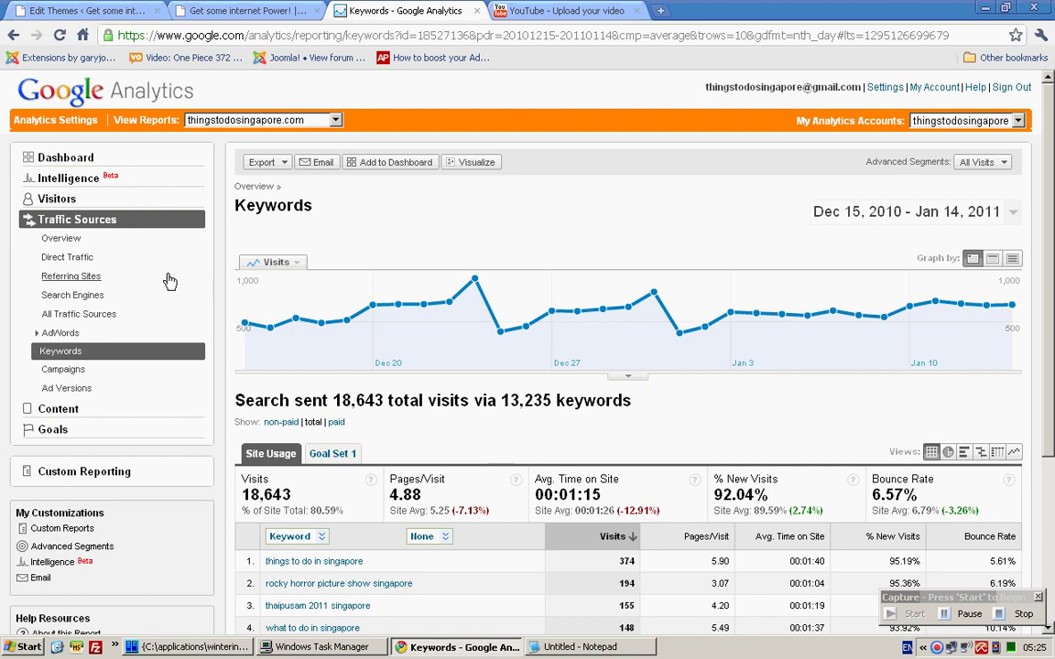
{"action": "left_click", "coordinate": [74, 313]}
{"action": "scroll", "coordinate": [653, 254], "scroll_direction": "down", "scroll_amount": 3}
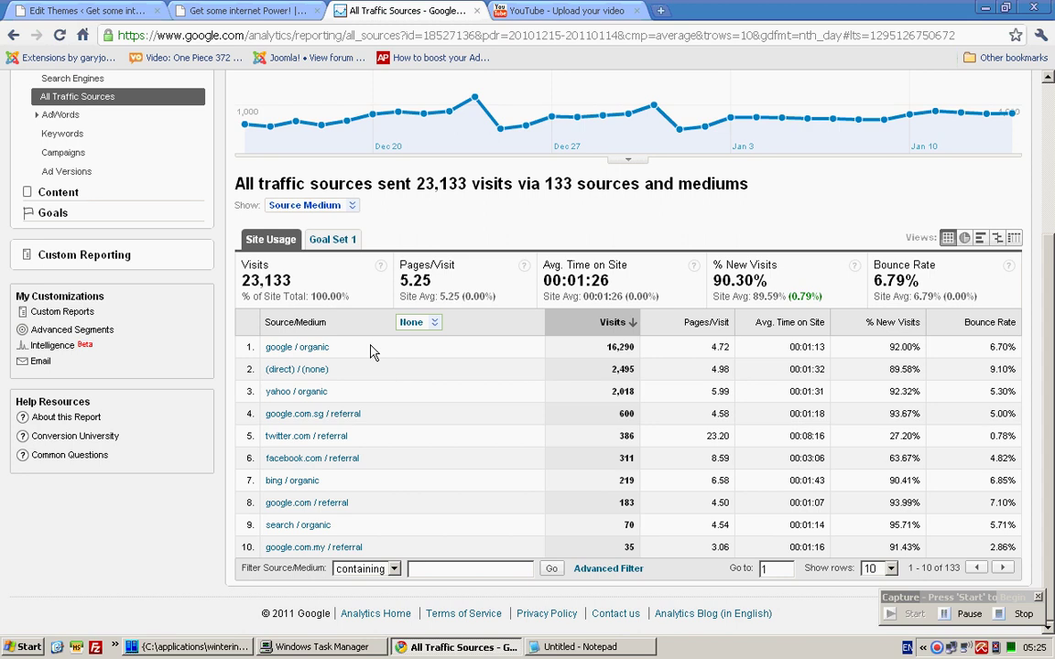
- Add a '--- keywords' note line under item 3 of the Notepad plan
{"action": "left_click", "coordinate": [584, 647]}
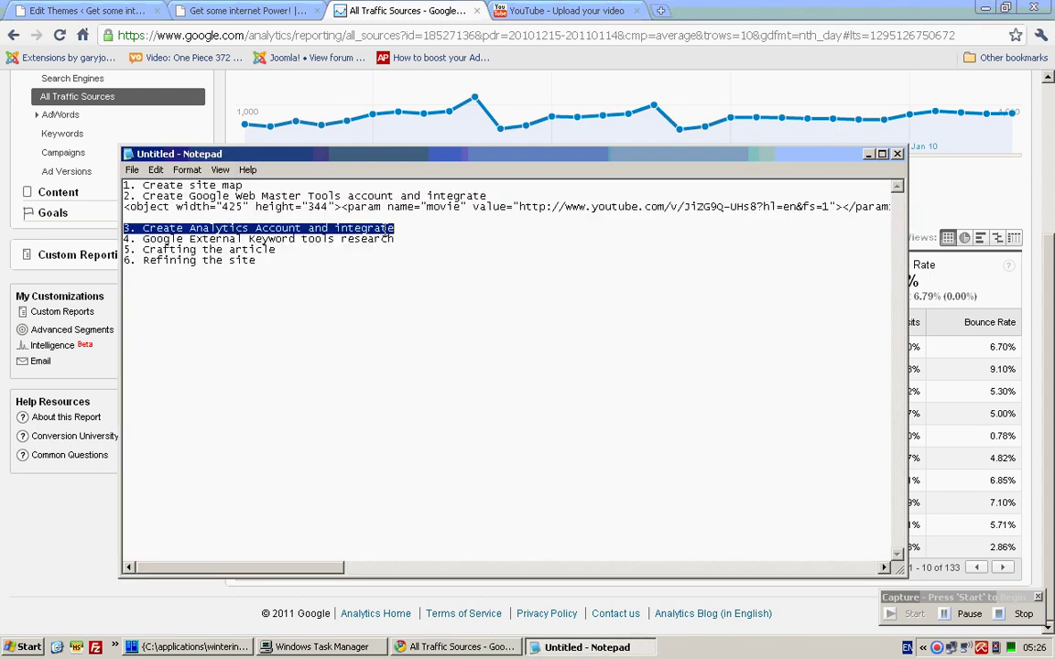
{"action": "left_click", "coordinate": [404, 236]}
{"action": "key", "text": "shift+Home"}
{"action": "key", "text": "End"}
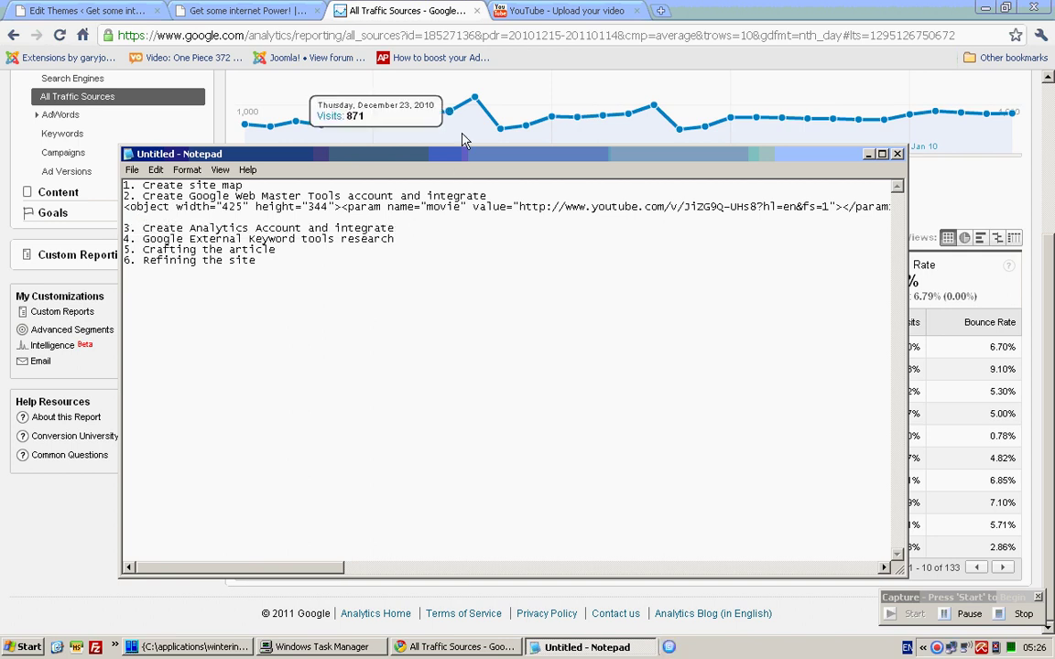
{"action": "key", "text": "Return"}
{"action": "type", "text": "--- "}
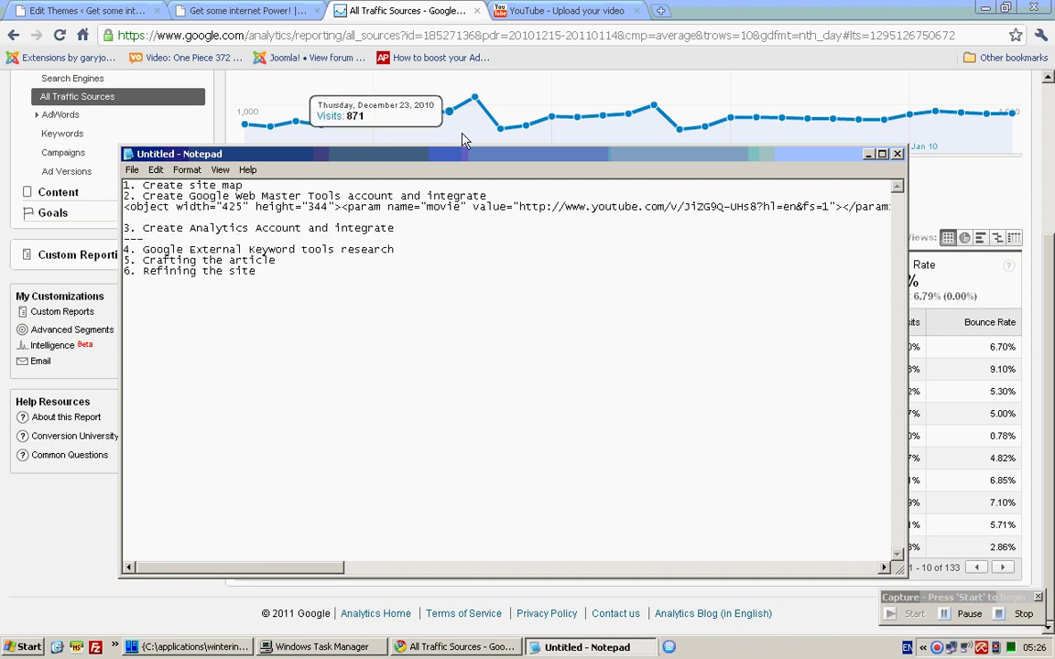
{"action": "type", "text": "keywords"}
- Add a '---' placeholder under item 4, Google External Keyword tools research, and open a new browser tab
{"action": "key", "text": "shift+Home"}
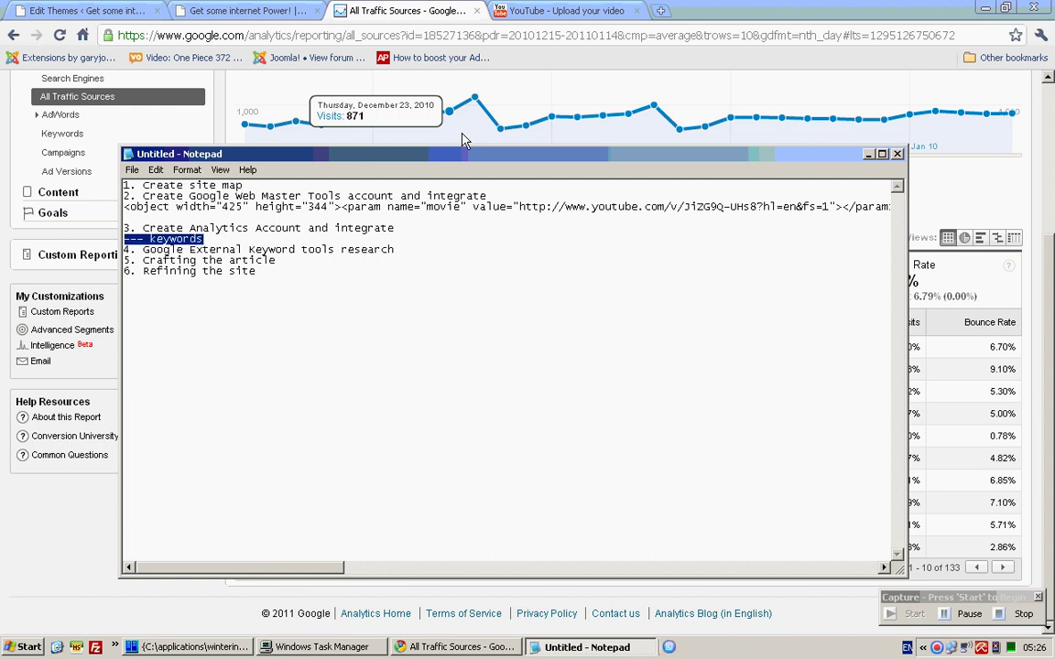
{"action": "key", "text": "Down"}
{"action": "key", "text": "End"}
{"action": "key", "text": "Return"}
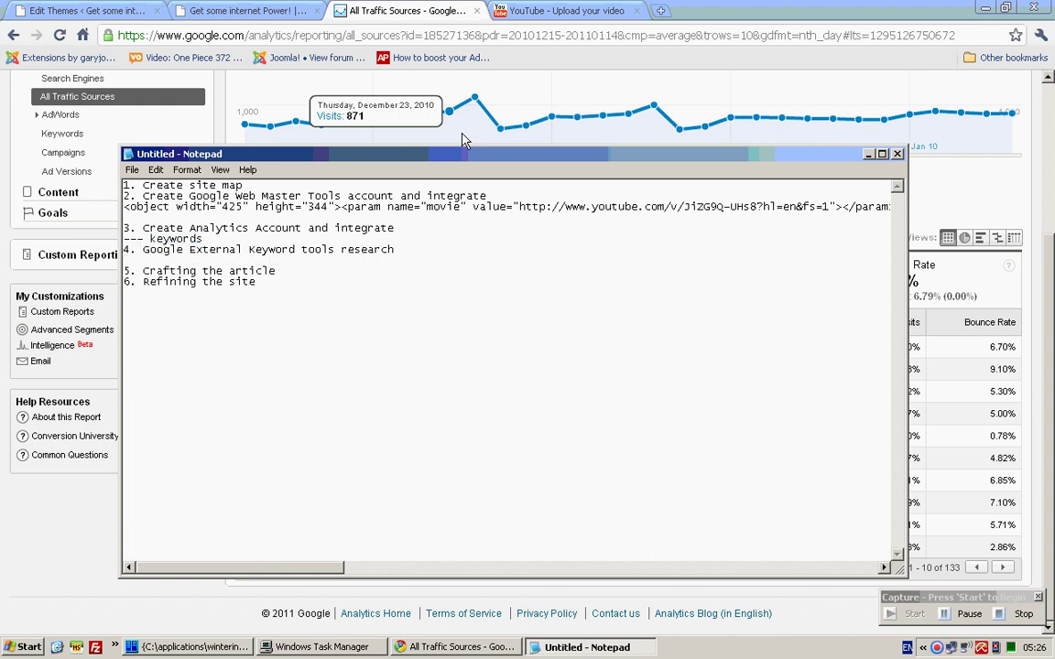
{"action": "key", "text": "Return"}
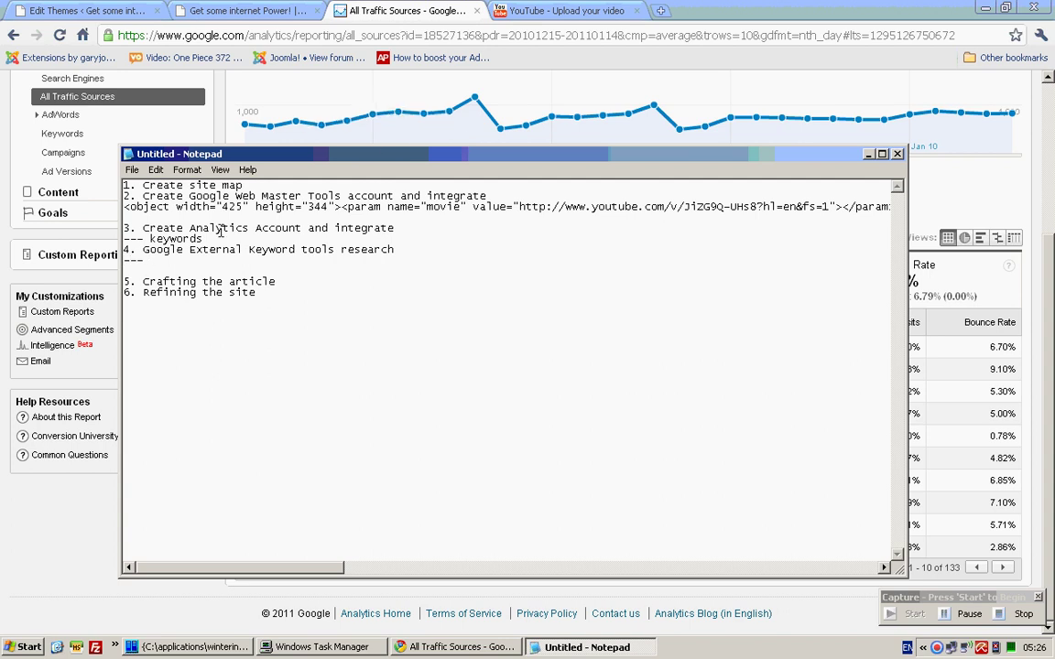
{"action": "left_click_drag", "start_coordinate": [139, 249], "coordinate": [394, 250]}
{"action": "left_click", "coordinate": [414, 249]}
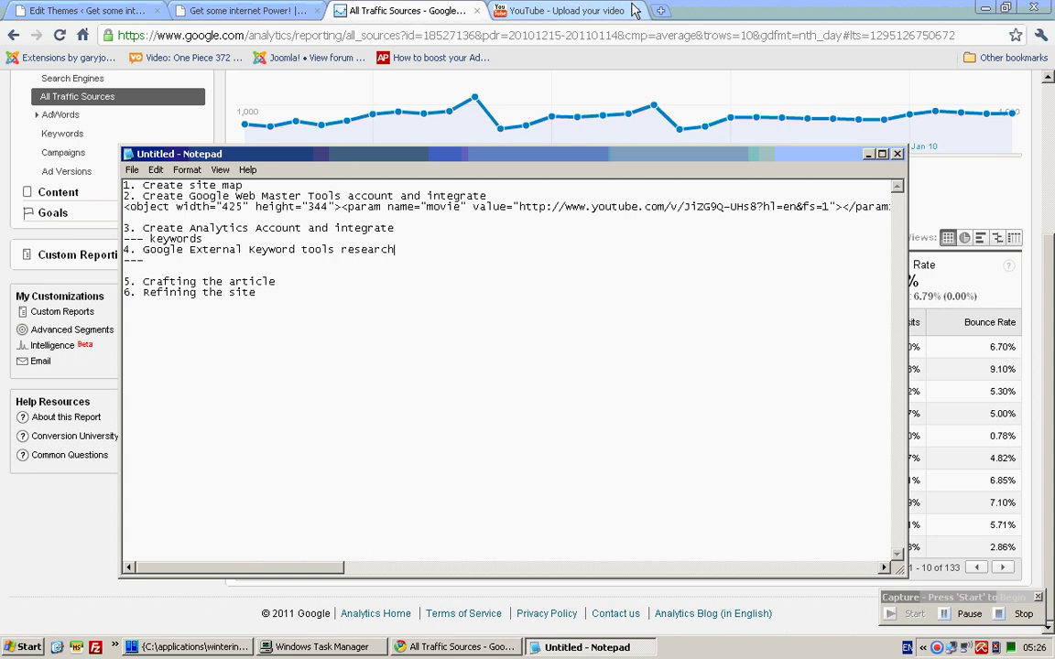
{"action": "left_click", "coordinate": [660, 10]}
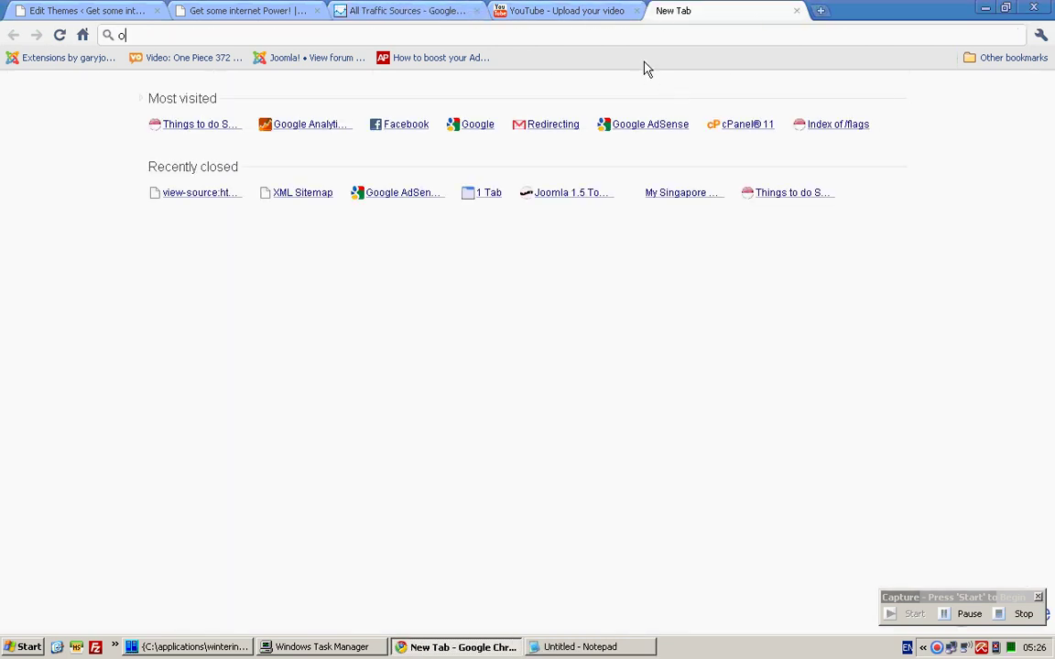
- Go to google.com and search for 'external keyword tool' to reach the AdWords Keyword Tool
{"action": "type", "text": "google.com"}
{"action": "key", "text": "Return"}
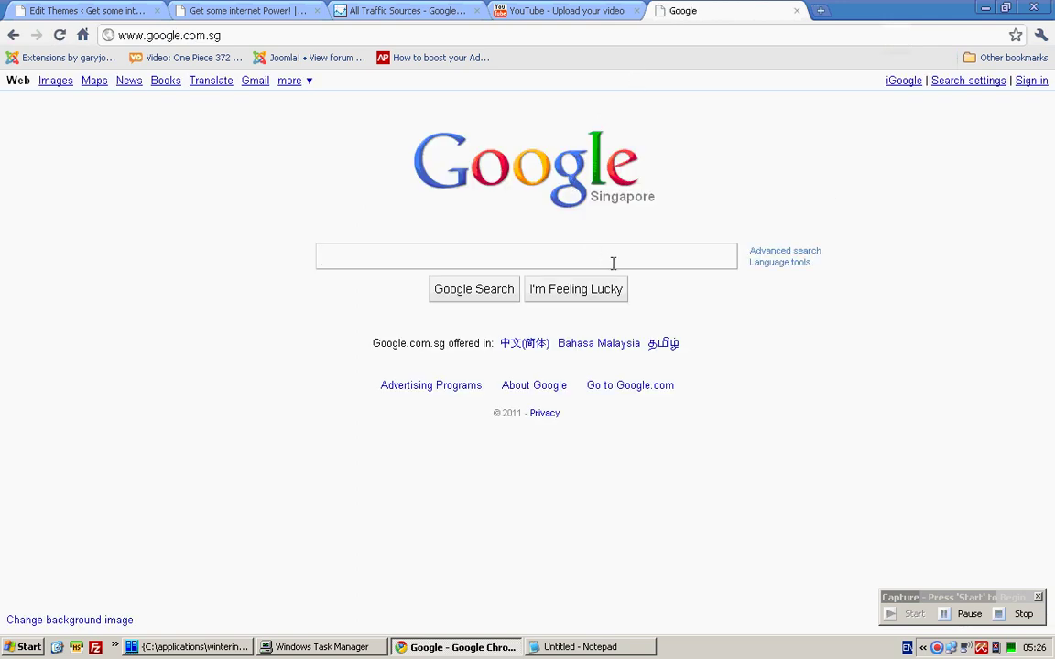
{"action": "type", "text": "ext"}
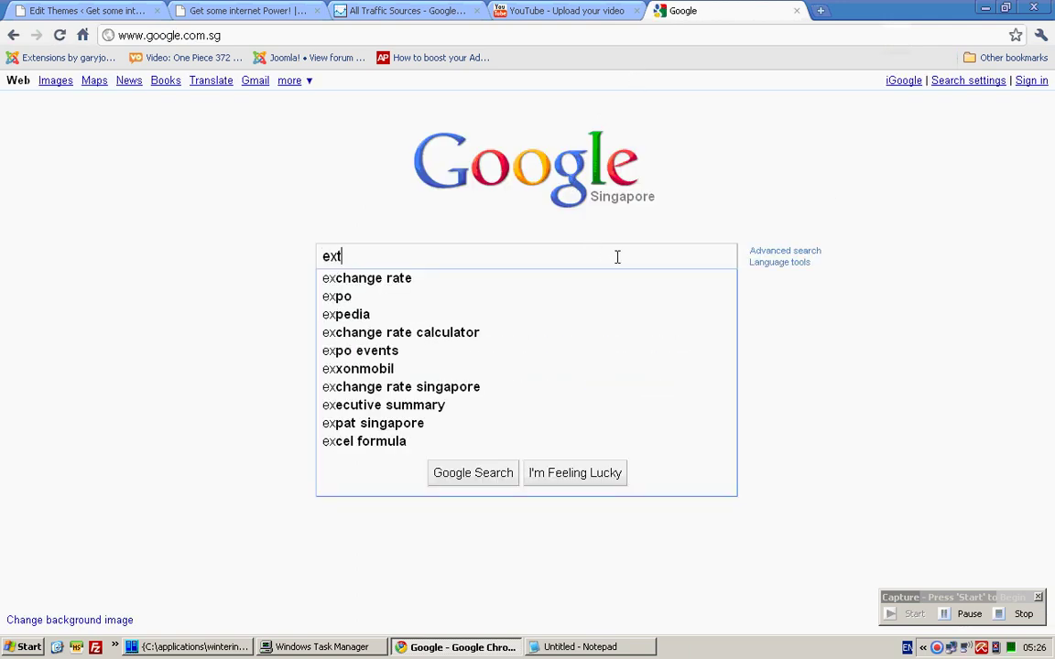
{"action": "type", "text": "ernal keyword tool"}
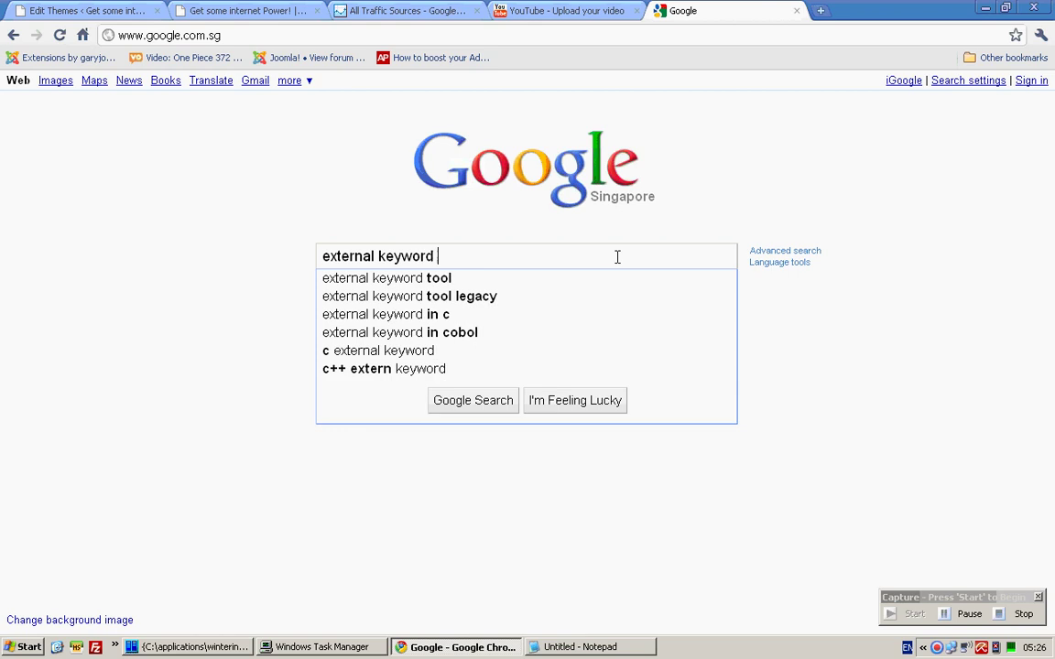
{"action": "key", "text": "Return"}
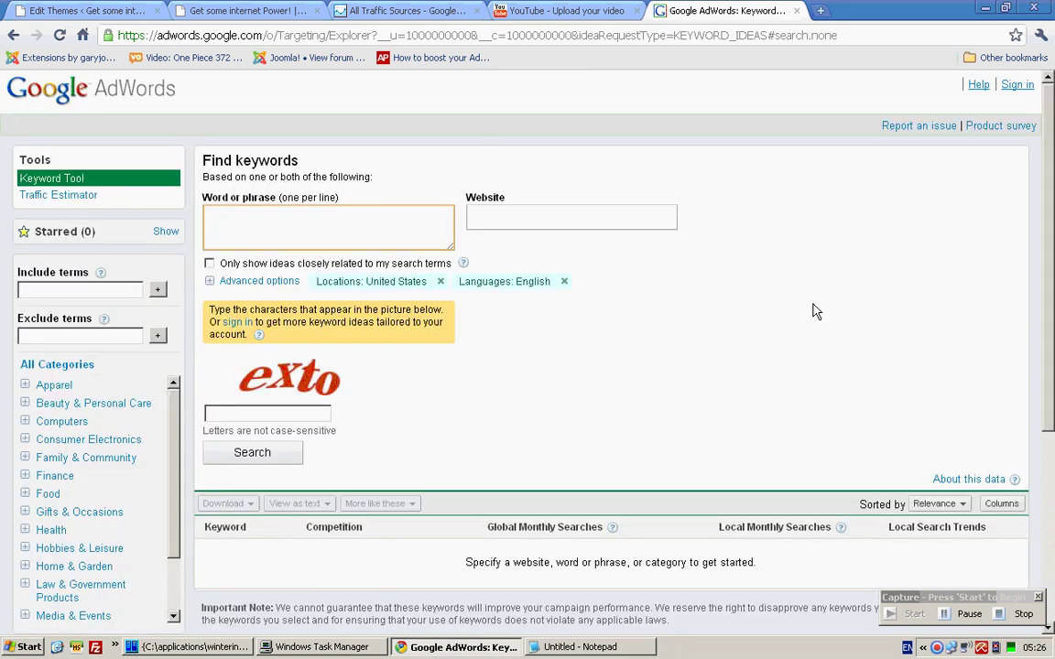
- Fill in the verification characters and search keyword ideas for 'real estate singapore'
{"action": "left_click", "coordinate": [295, 415]}
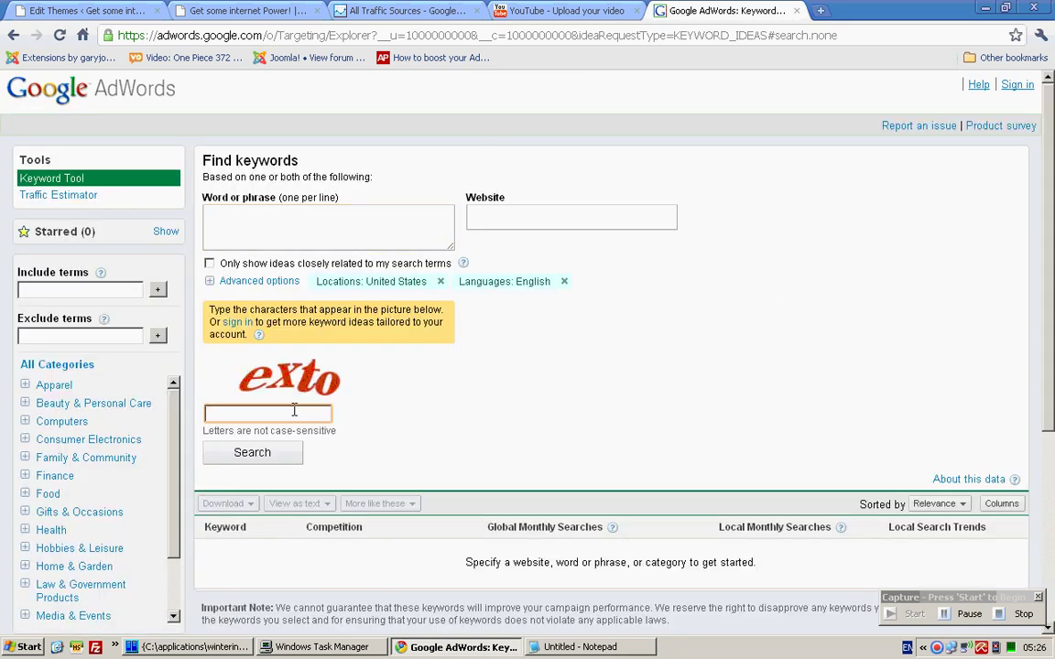
{"action": "left_click", "coordinate": [390, 231]}
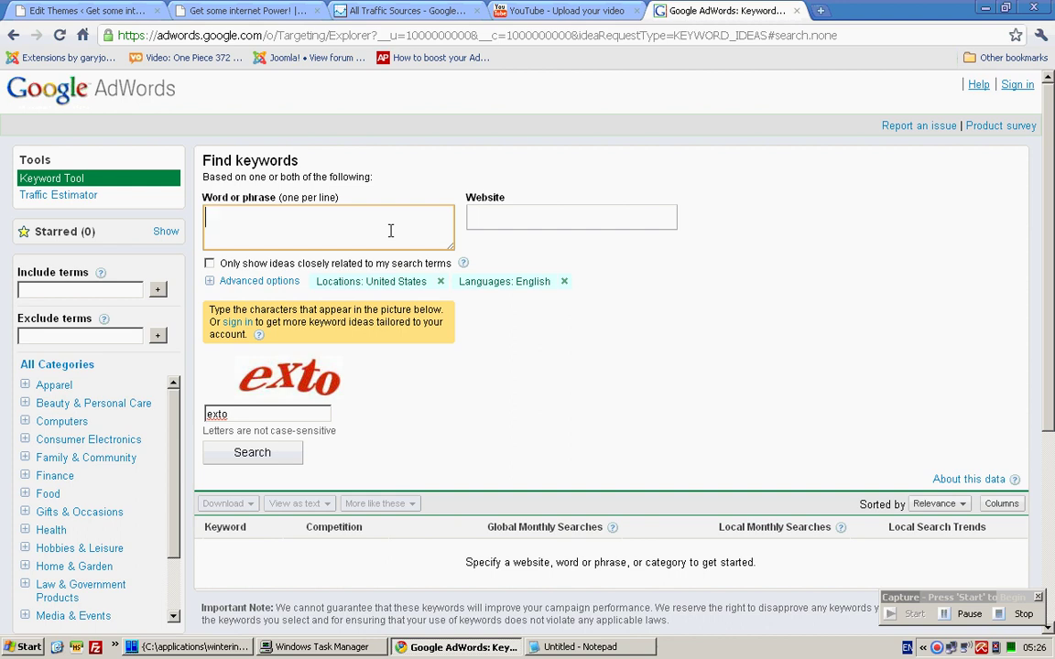
{"action": "type", "text": "real estate singapore"}
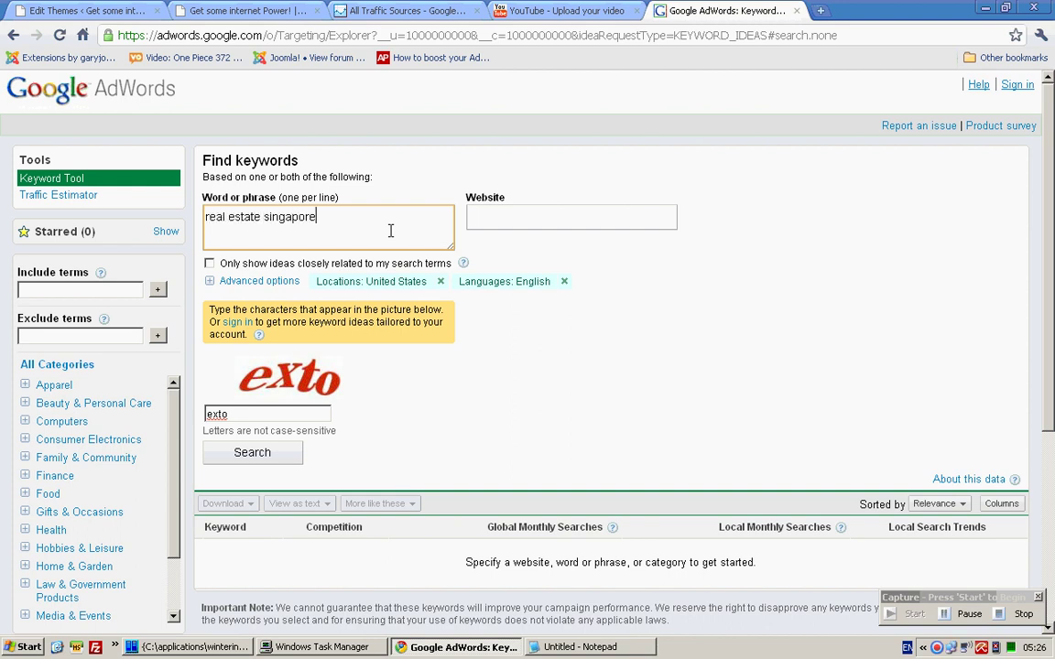
{"action": "left_click", "coordinate": [279, 454]}
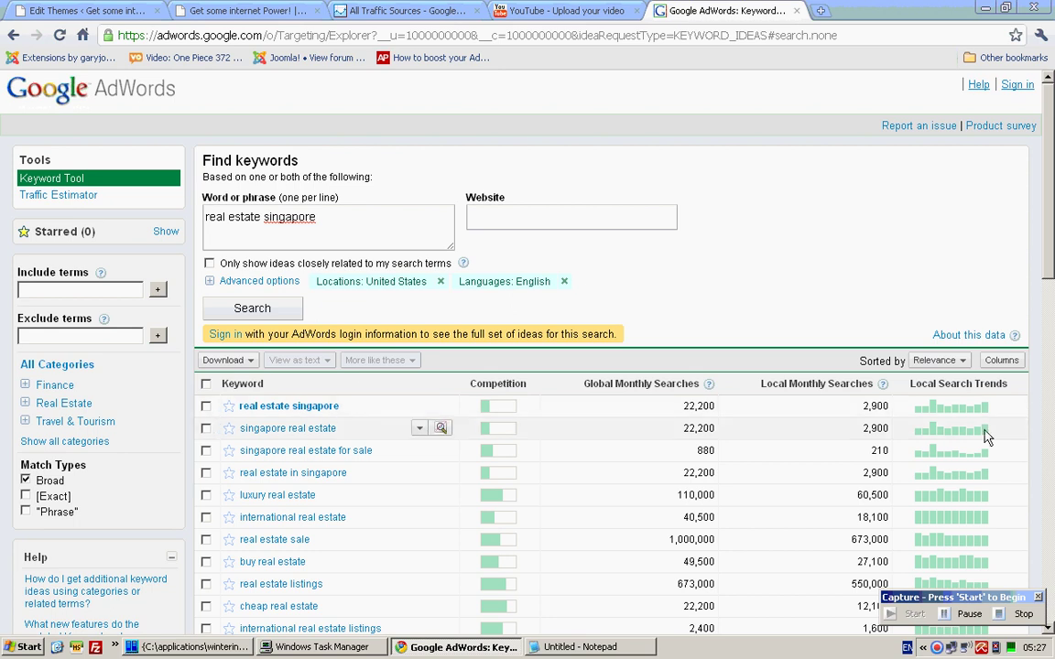
{"action": "double_click", "coordinate": [881, 407]}
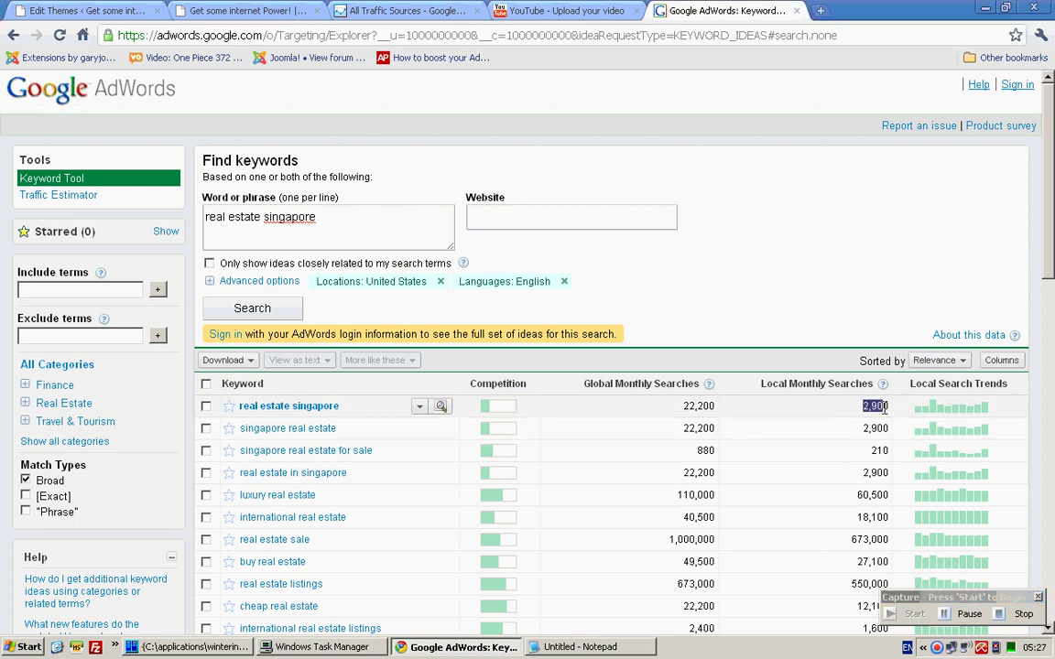
{"action": "left_click_drag", "start_coordinate": [887, 407], "coordinate": [878, 406]}
{"action": "double_click", "coordinate": [721, 409]}
{"action": "left_click", "coordinate": [683, 405]}
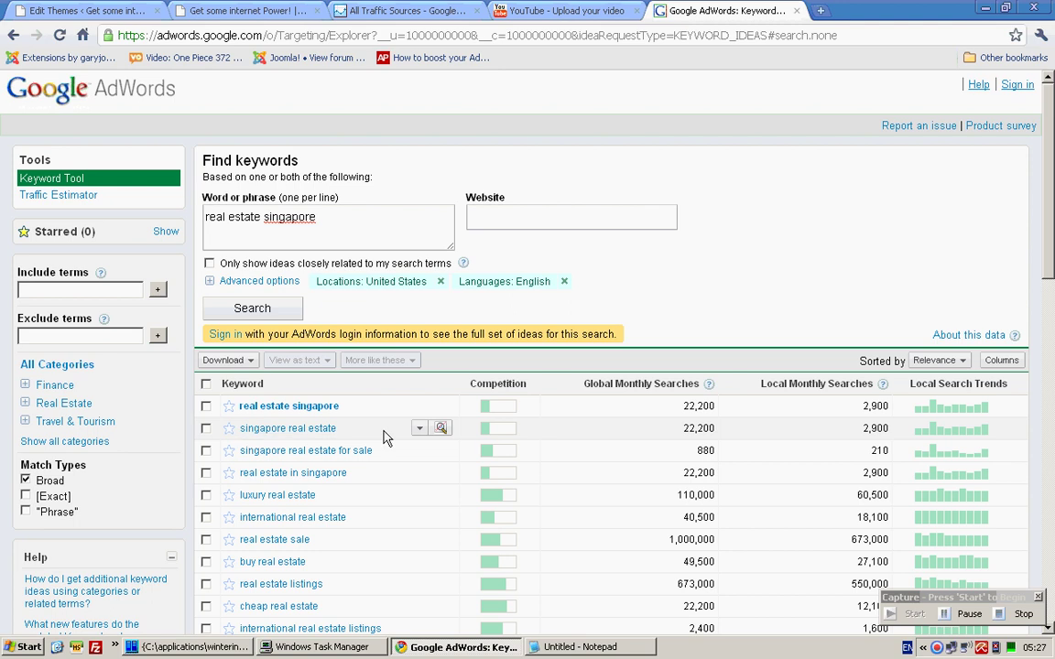
{"action": "scroll", "coordinate": [877, 423], "scroll_direction": "down", "scroll_amount": 2}
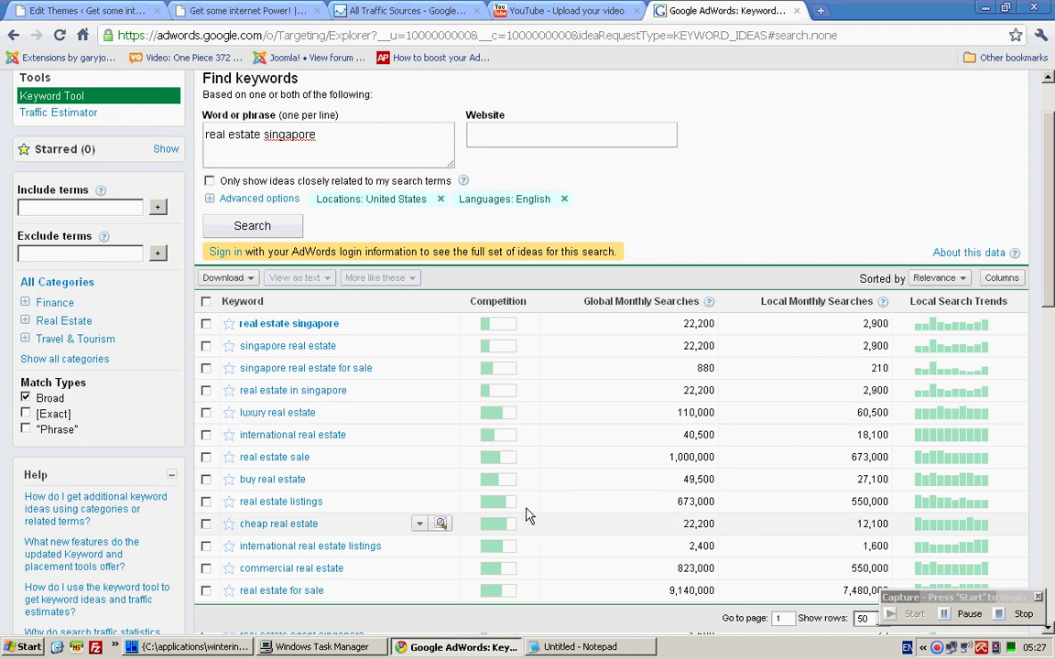
{"action": "scroll", "coordinate": [540, 494], "scroll_direction": "down", "scroll_amount": 3}
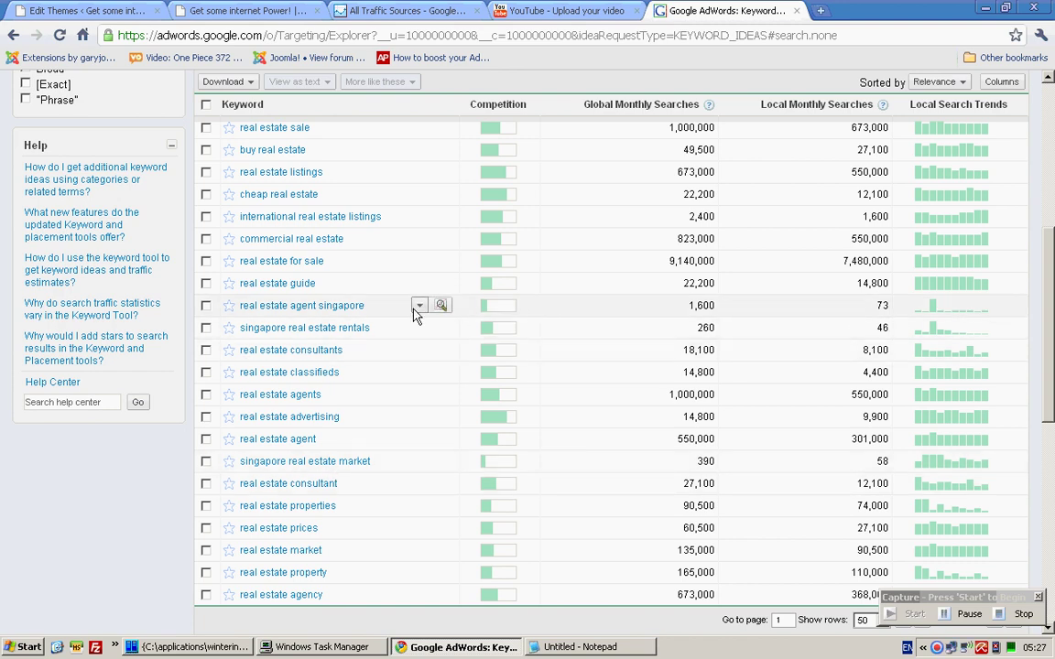
{"action": "scroll", "coordinate": [723, 303], "scroll_direction": "up", "scroll_amount": 2}
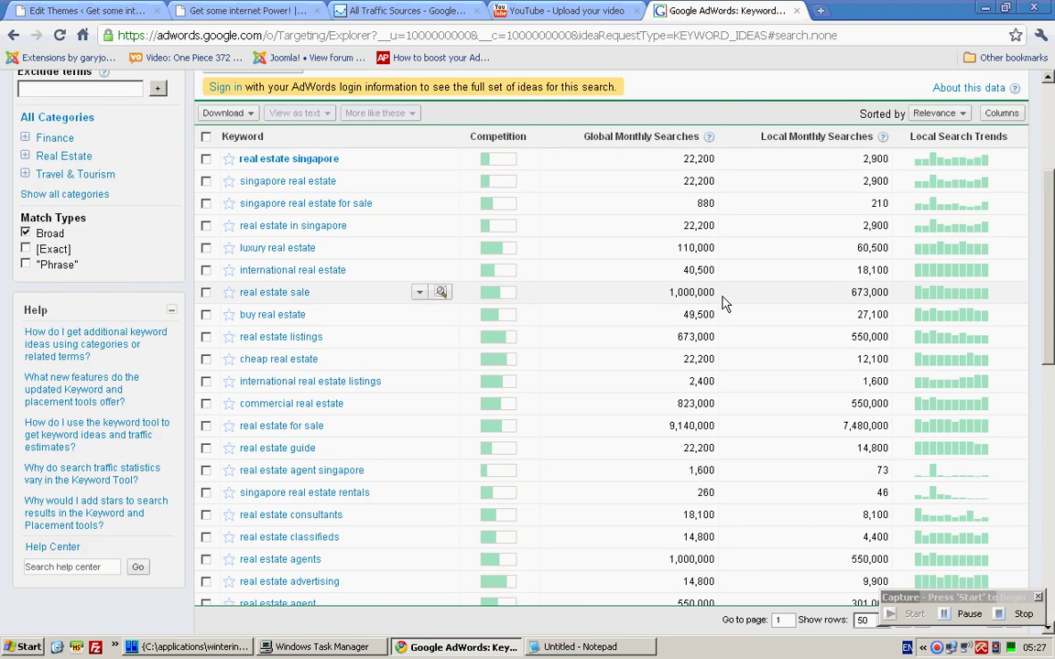
{"action": "scroll", "coordinate": [723, 303], "scroll_direction": "down", "scroll_amount": 6}
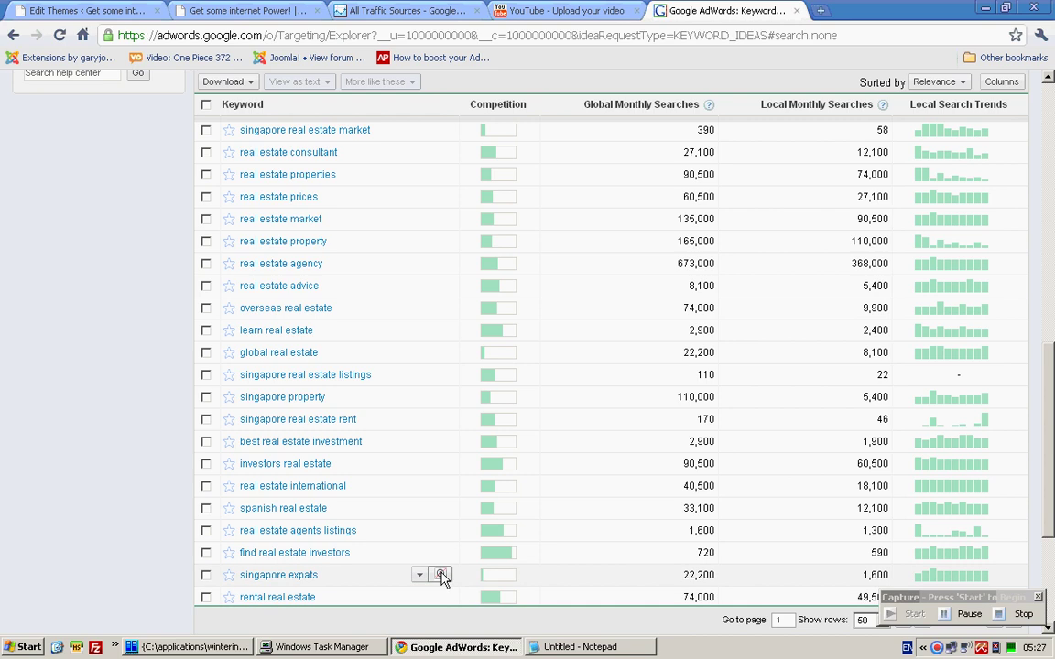
{"action": "scroll", "coordinate": [394, 486], "scroll_direction": "down", "scroll_amount": 3}
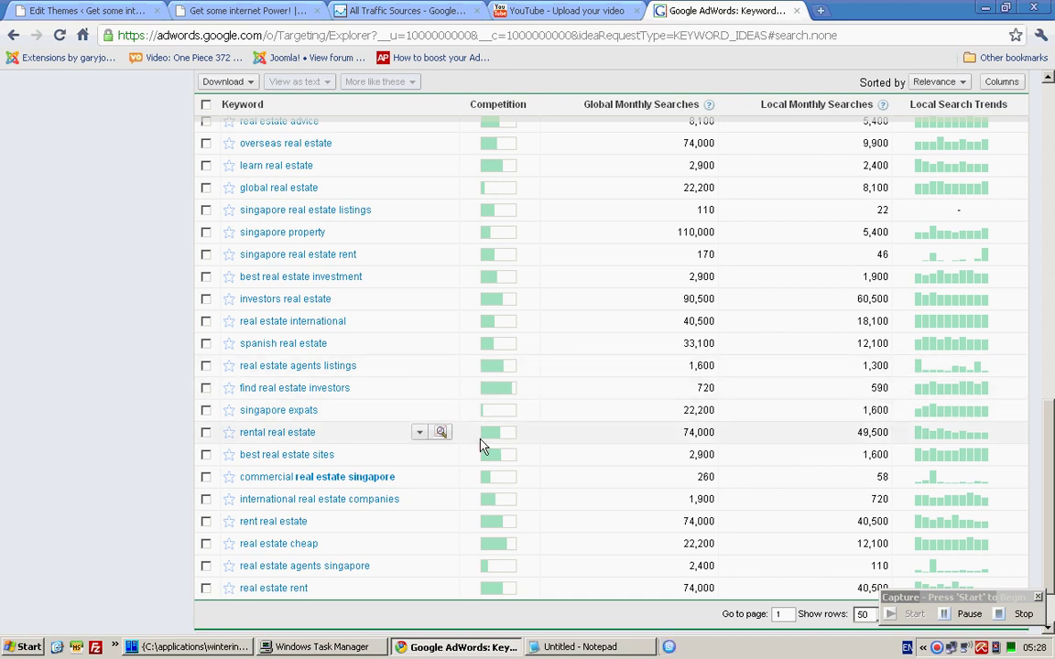
{"action": "scroll", "coordinate": [609, 445], "scroll_direction": "down", "scroll_amount": 3}
{"action": "scroll", "coordinate": [623, 440], "scroll_direction": "up", "scroll_amount": 10}
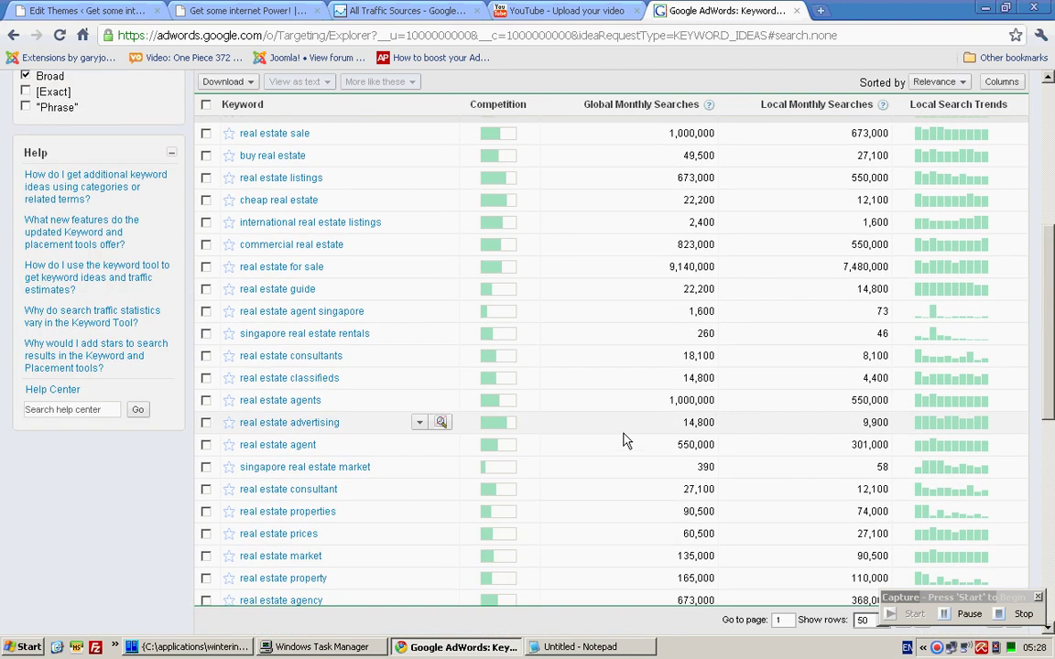
- Copy the top keyword 'real estate singapore' and mark the keywords step in the Notepad plan
{"action": "left_click_drag", "start_coordinate": [341, 332], "coordinate": [229, 330]}
{"action": "key", "text": "ctrl+c"}
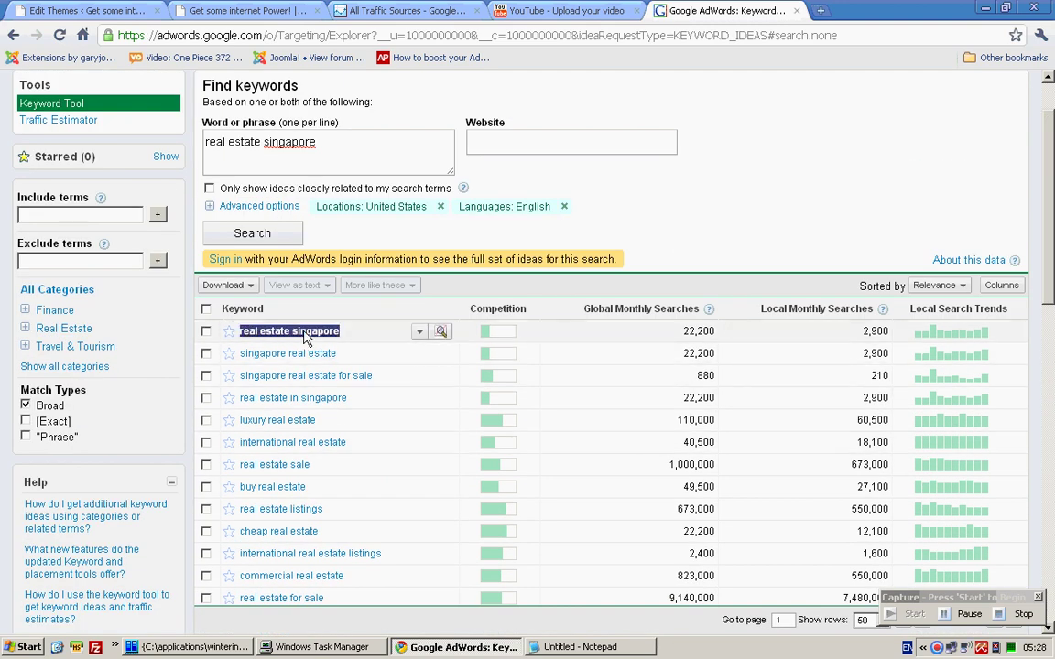
{"action": "right_click", "coordinate": [348, 332]}
{"action": "left_click", "coordinate": [371, 340]}
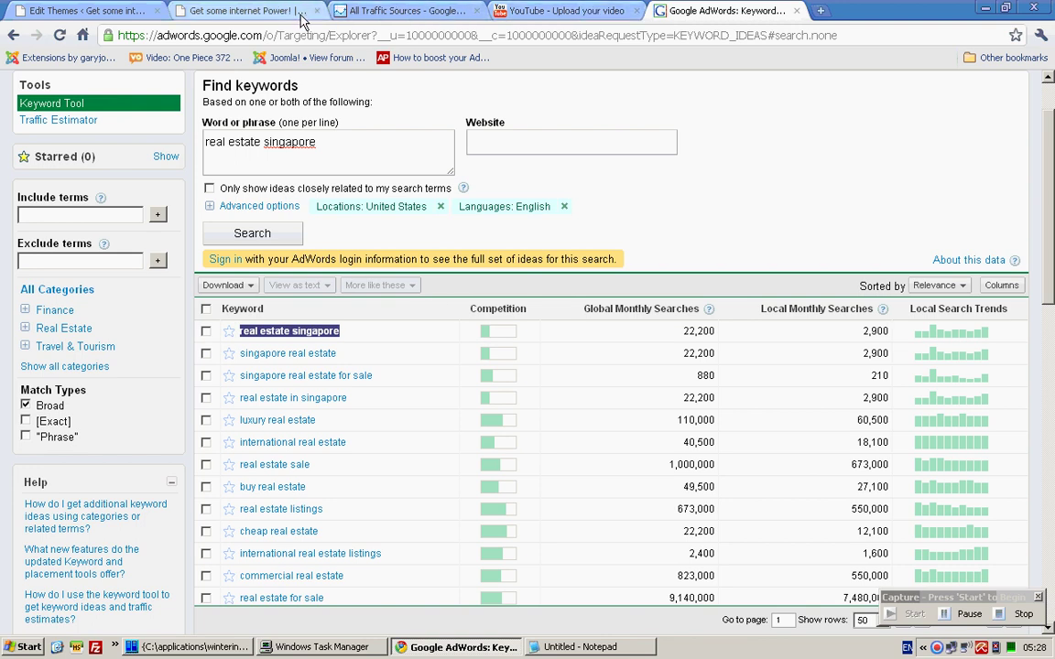
{"action": "left_click", "coordinate": [582, 647]}
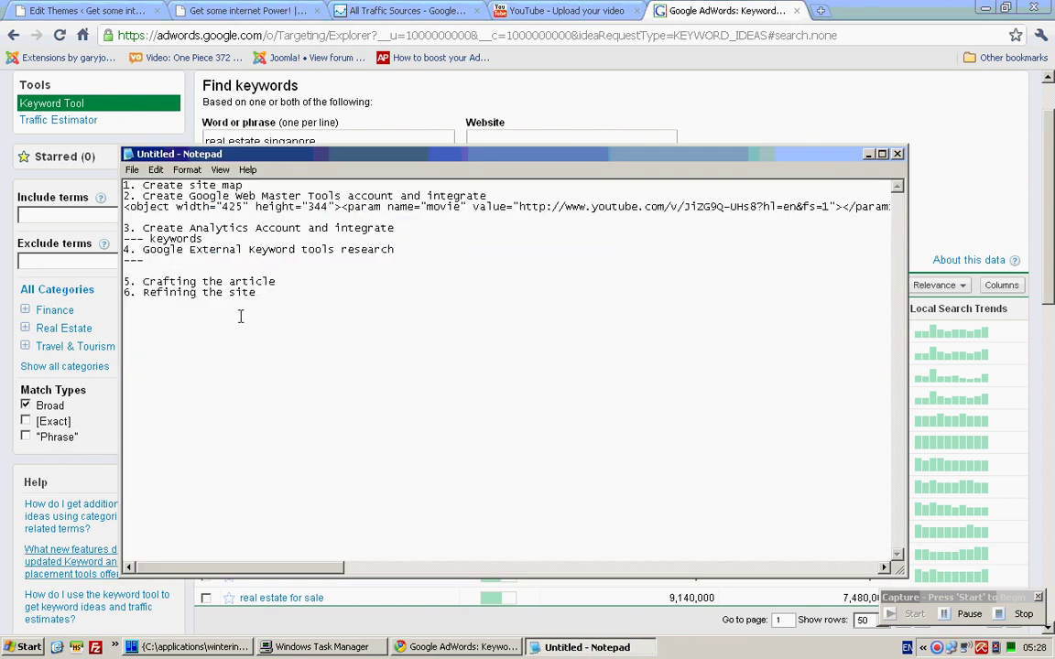
{"action": "left_click_drag", "start_coordinate": [217, 238], "coordinate": [152, 239]}
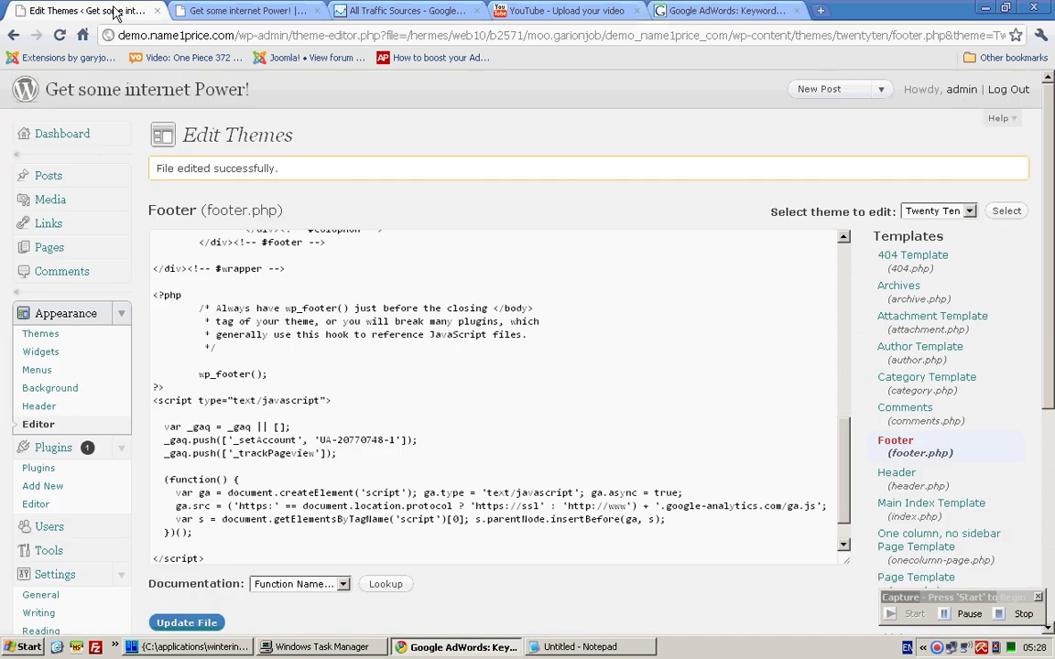
- Start a new WordPress post with the pasted title 'real estate singapore'
{"action": "left_click", "coordinate": [121, 10]}
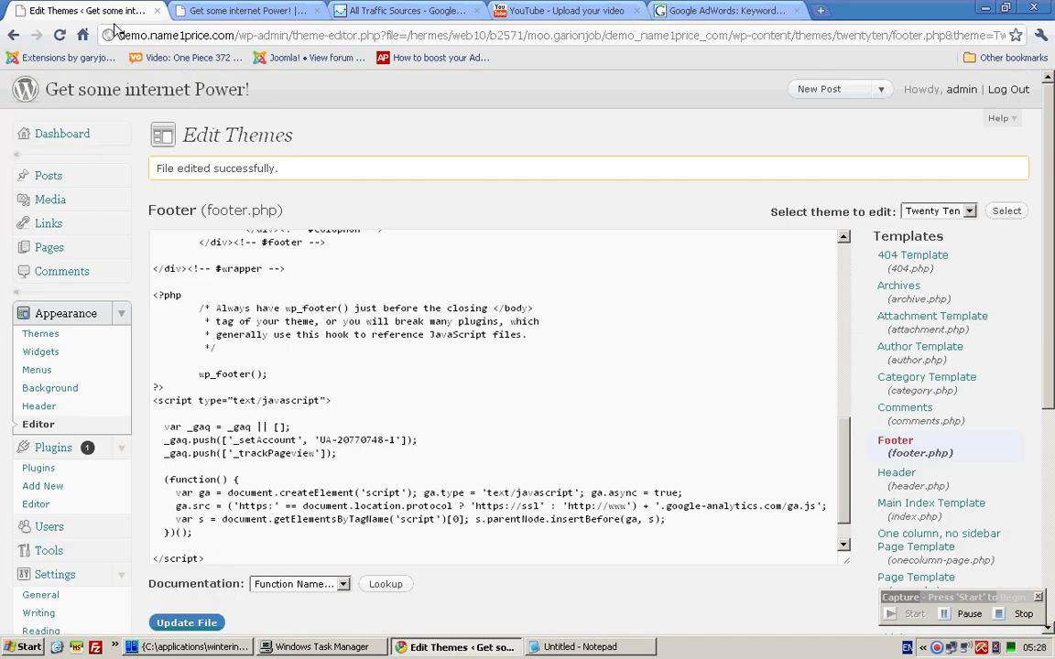
{"action": "left_click", "coordinate": [122, 177]}
{"action": "left_click", "coordinate": [43, 212]}
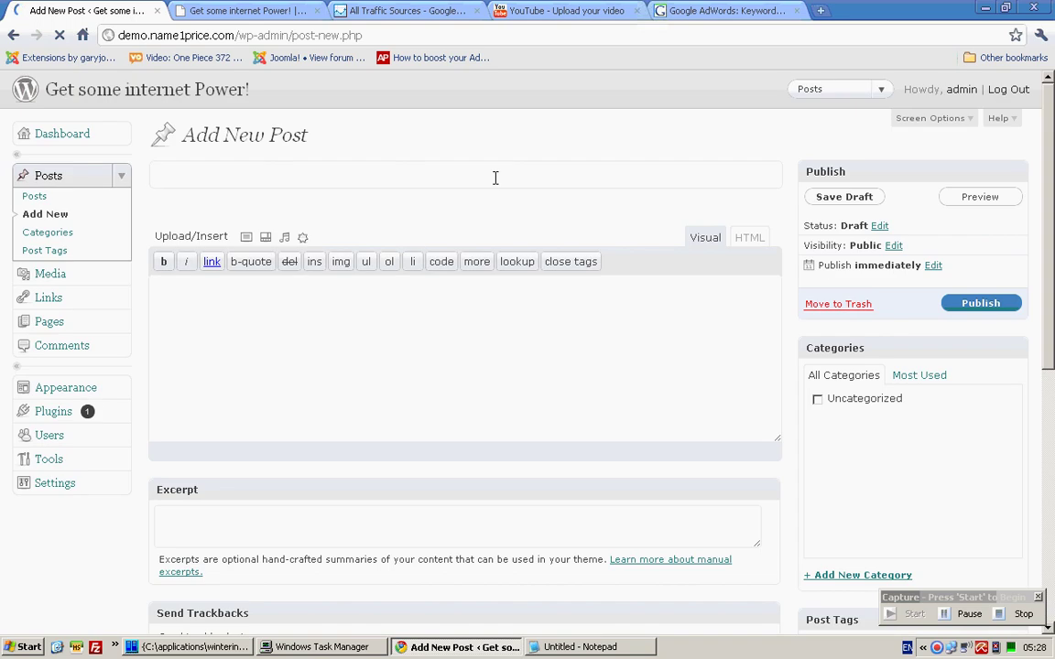
{"action": "key", "text": "ctrl+v"}
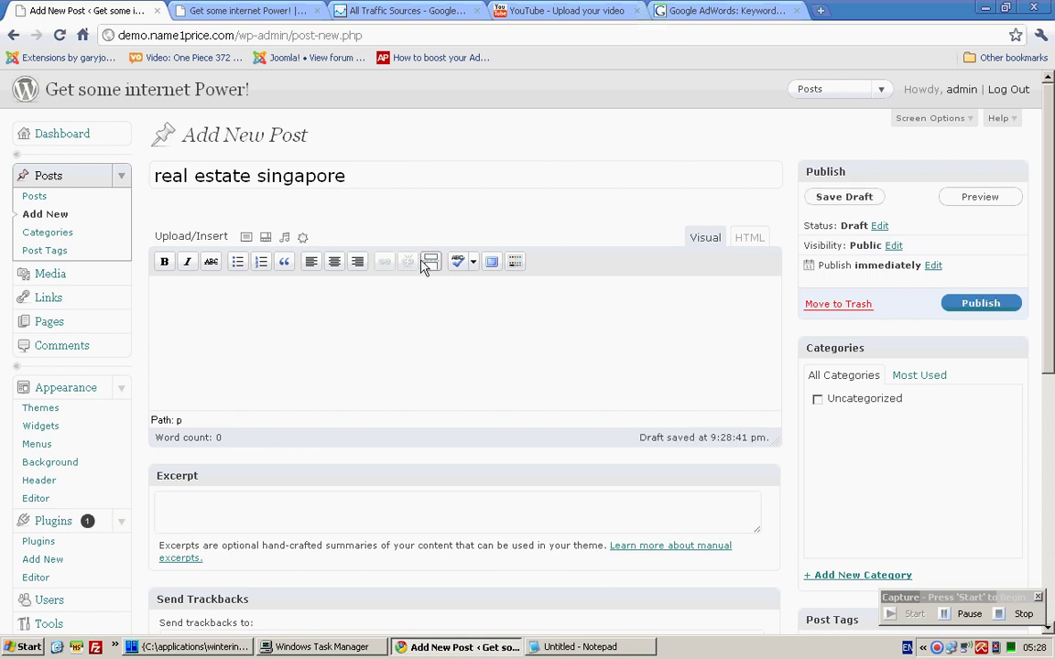
- Paste 'real estate singapore' into the post body on four separate lines
{"action": "key", "text": "ctrl+v"}
{"action": "key", "text": "Return"}
{"action": "key", "text": "Return"}
{"action": "key", "text": "ctrl+v"}
{"action": "key", "text": "Return"}
{"action": "key", "text": "Return"}
{"action": "key", "text": "ctrl+v"}
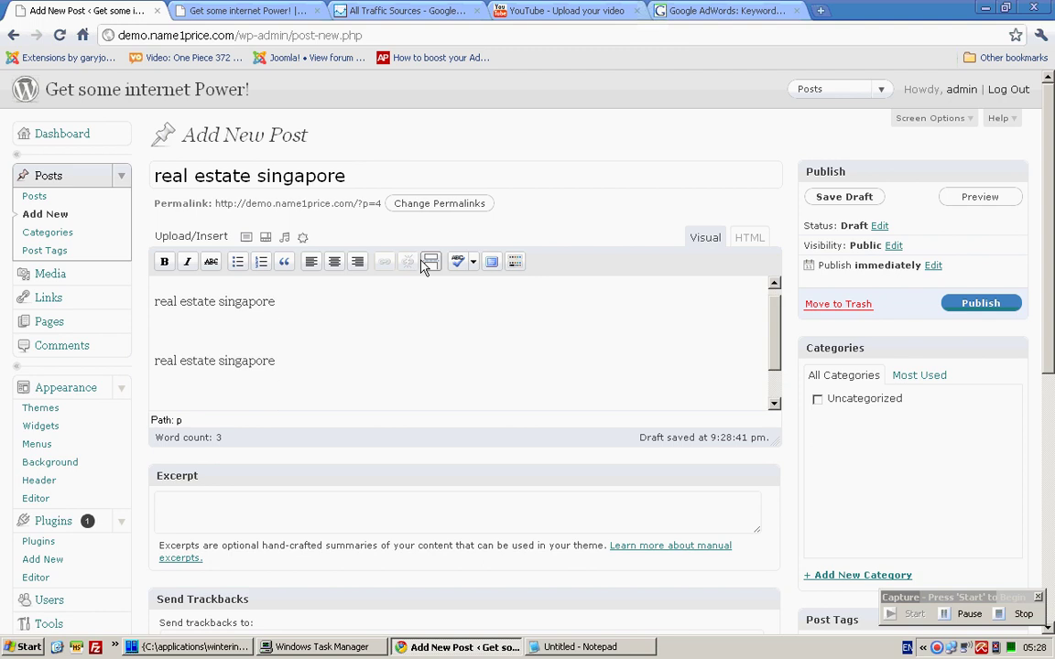
{"action": "scroll", "coordinate": [447, 327], "scroll_direction": "up", "scroll_amount": 1}
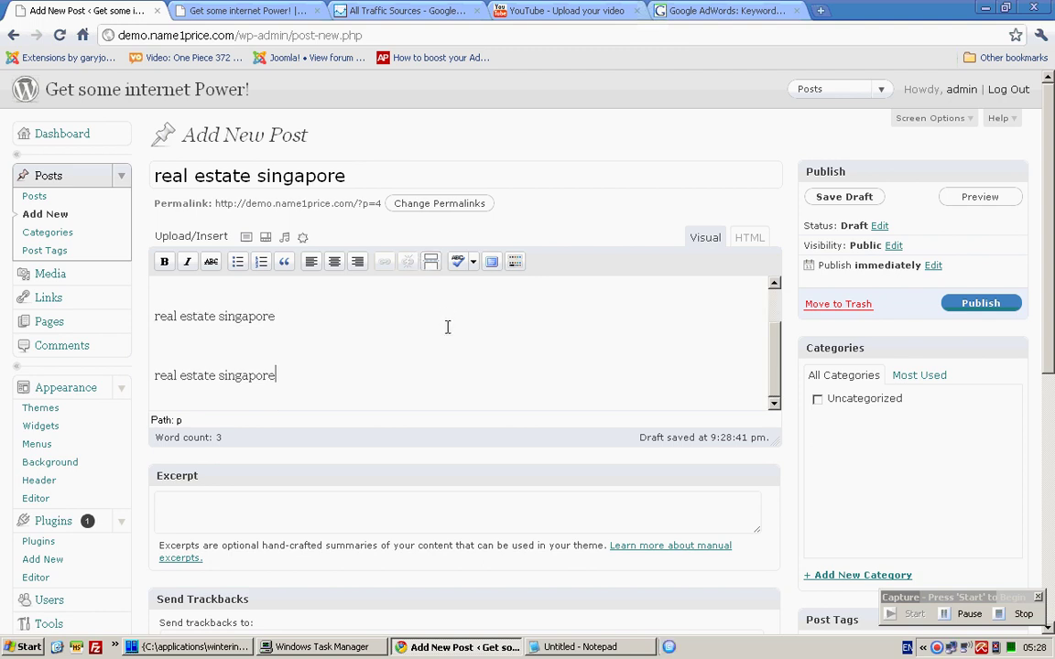
{"action": "left_click", "coordinate": [328, 288]}
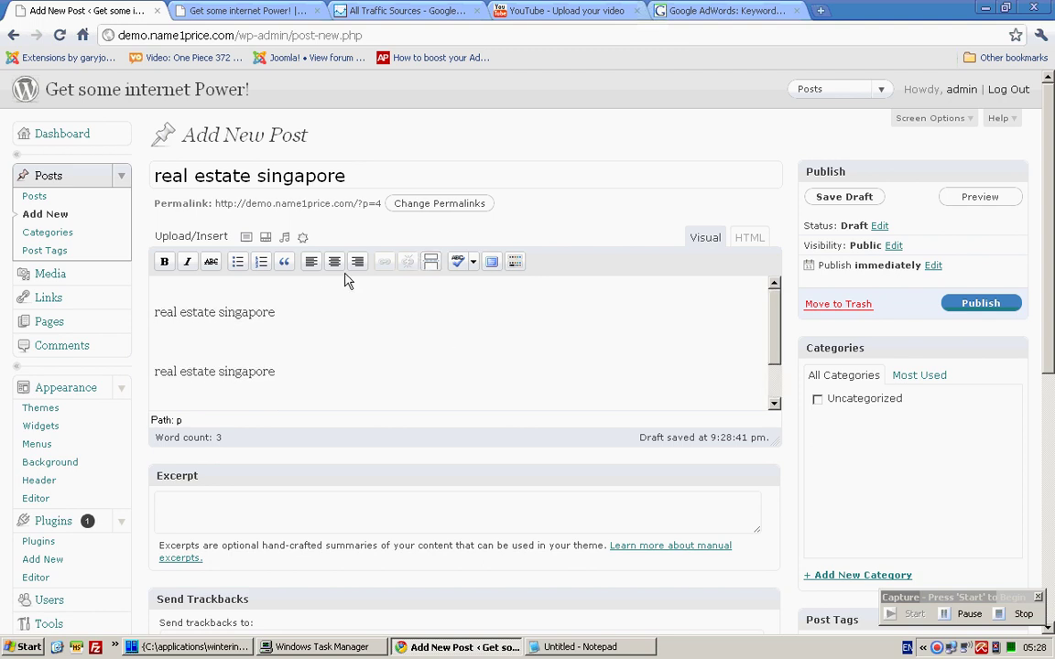
{"action": "key", "text": "Down"}
{"action": "key", "text": "ctrl+v"}
{"action": "key", "text": "shift+Home"}
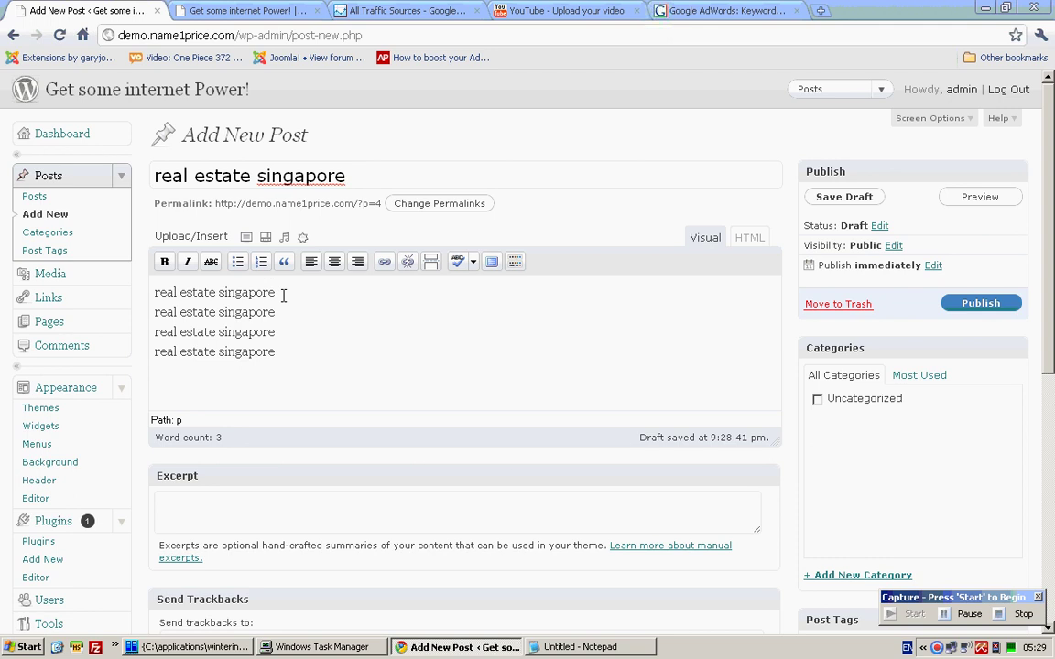
- Wrap the post's first line in h2 tags using the HTML editor
{"action": "left_click_drag", "start_coordinate": [291, 358], "coordinate": [160, 292]}
{"action": "left_click", "coordinate": [384, 352]}
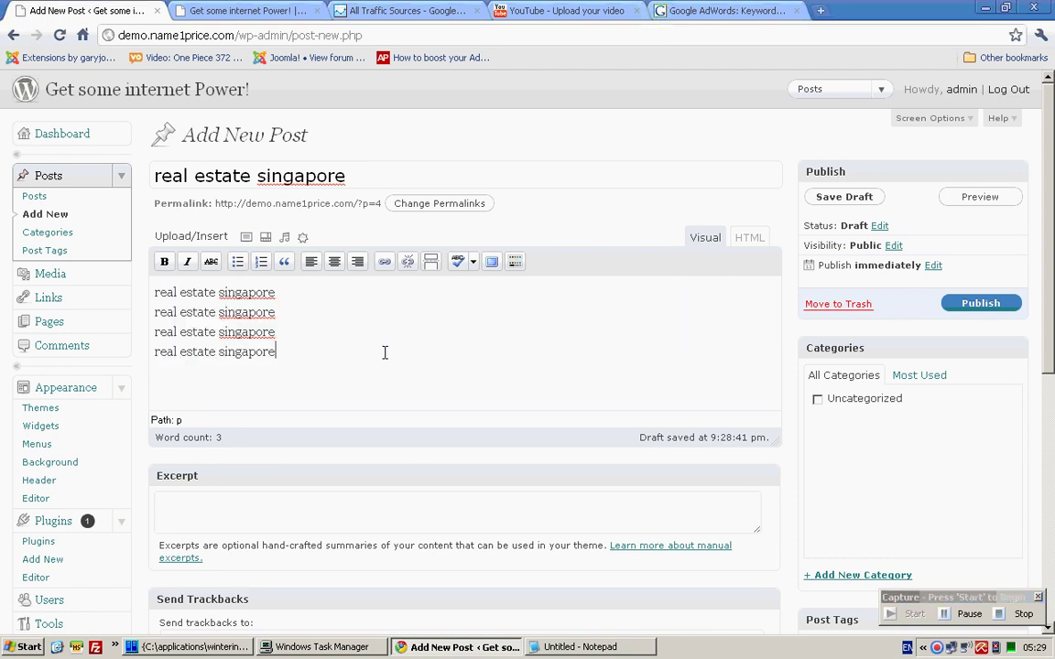
{"action": "left_click", "coordinate": [749, 237]}
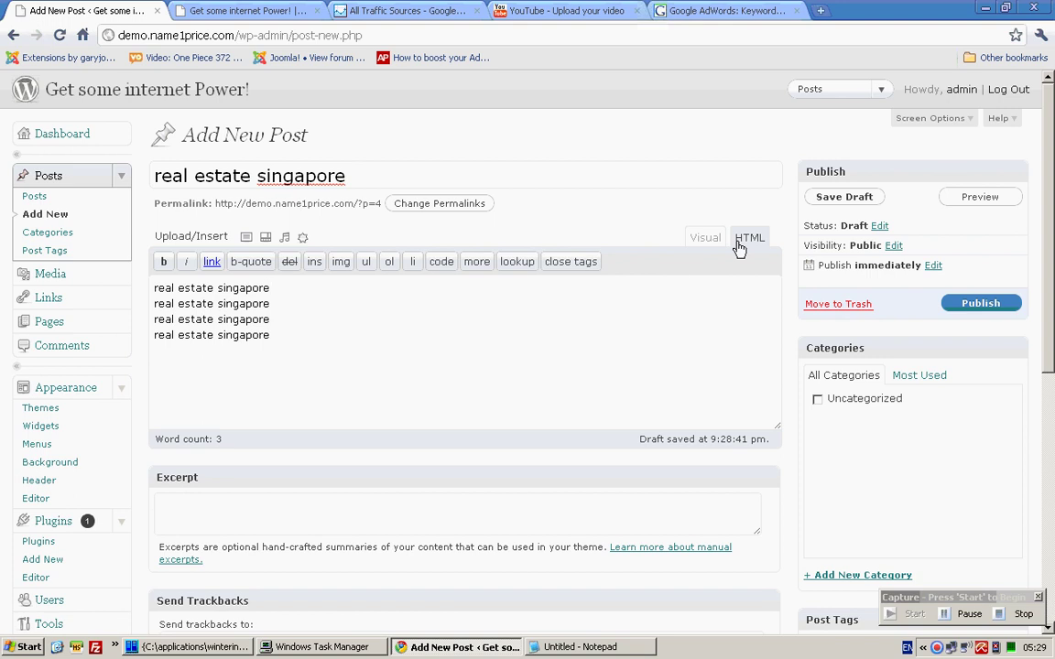
{"action": "key", "text": "Home"}
{"action": "type", "text": "<"}
{"action": "type", "text": "h2>"}
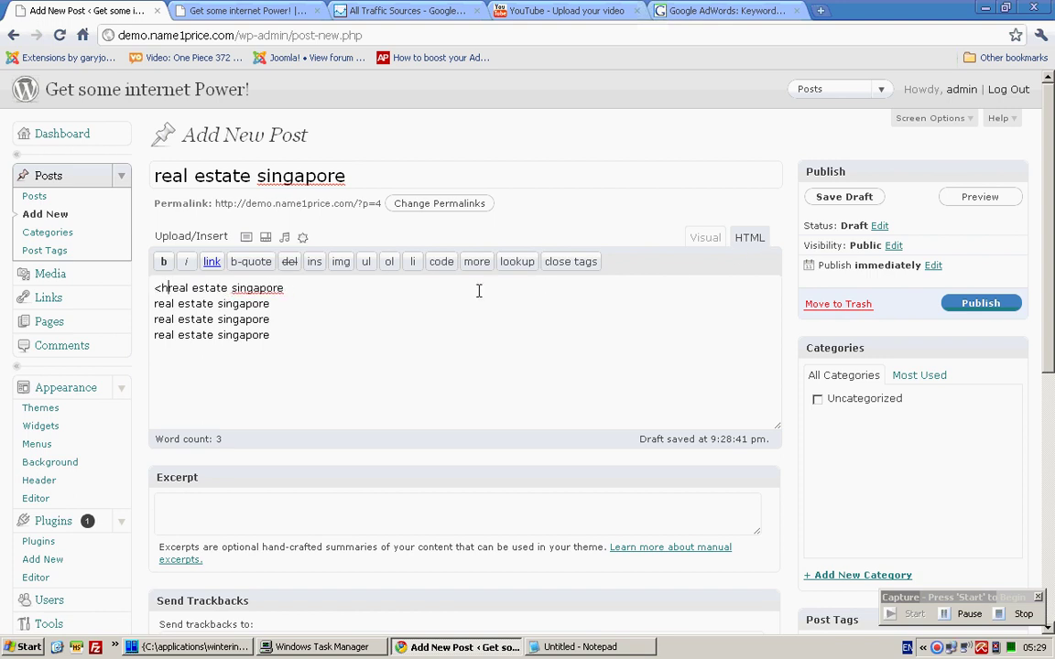
{"action": "key", "text": "End"}
{"action": "type", "text": "<"}
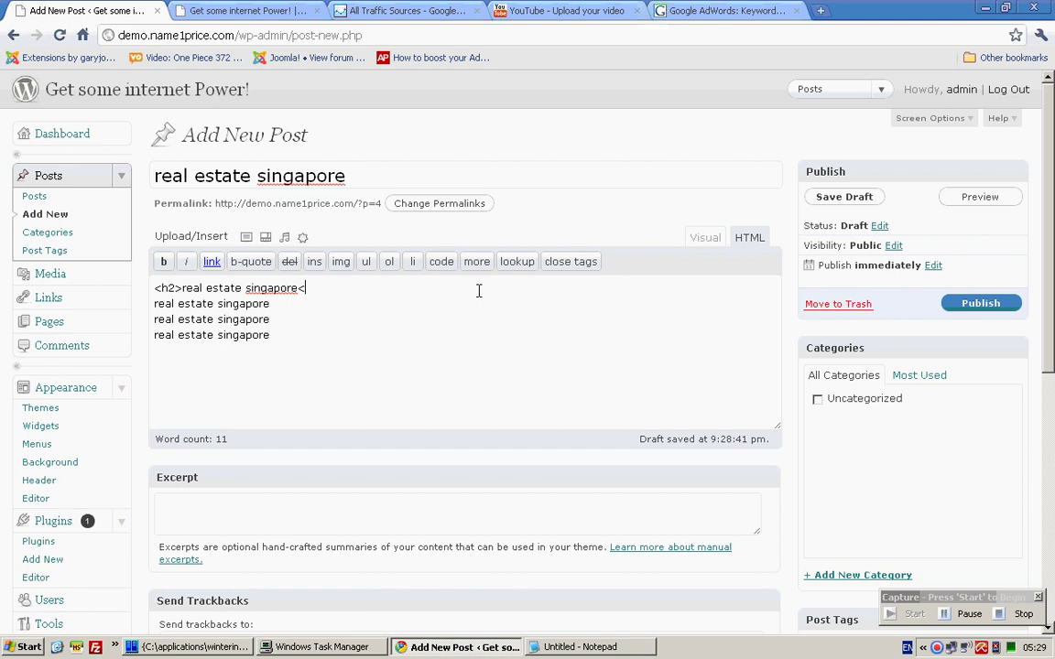
{"action": "type", "text": "h2>"}
{"action": "left_click", "coordinate": [705, 237]}
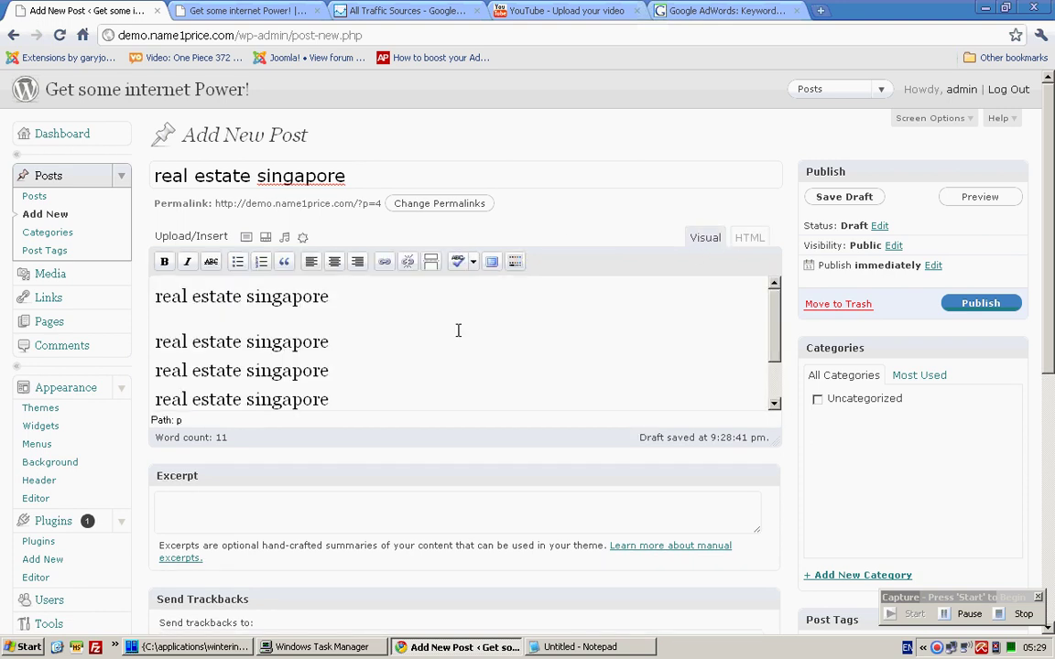
{"action": "left_click", "coordinate": [749, 237]}
- Remove the stray heading tags from the other lines and check the heading in Visual view
{"action": "left_click", "coordinate": [323, 336]}
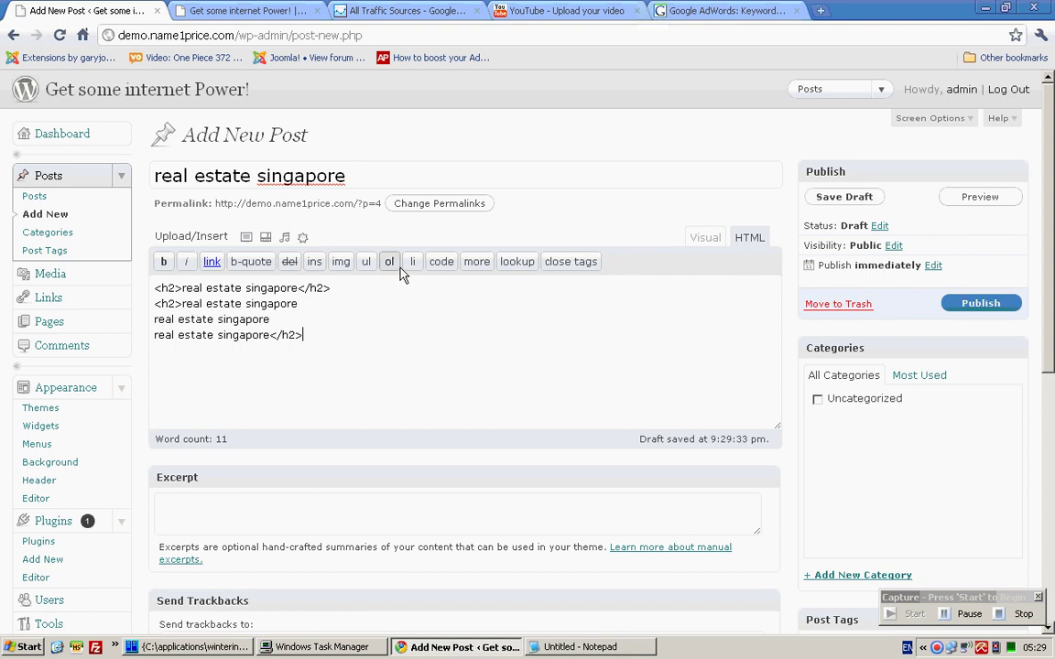
{"action": "key", "text": "BackSpace"}
{"action": "key", "text": "BackSpace"}
{"action": "key", "text": "BackSpace"}
{"action": "key", "text": "BackSpace"}
{"action": "key", "text": "BackSpace"}
{"action": "key", "text": "Up"}
{"action": "key", "text": "Up"}
{"action": "key", "text": "Home"}
{"action": "key", "text": "Delete"}
{"action": "key", "text": "Delete"}
{"action": "key", "text": "Delete"}
{"action": "key", "text": "Delete"}
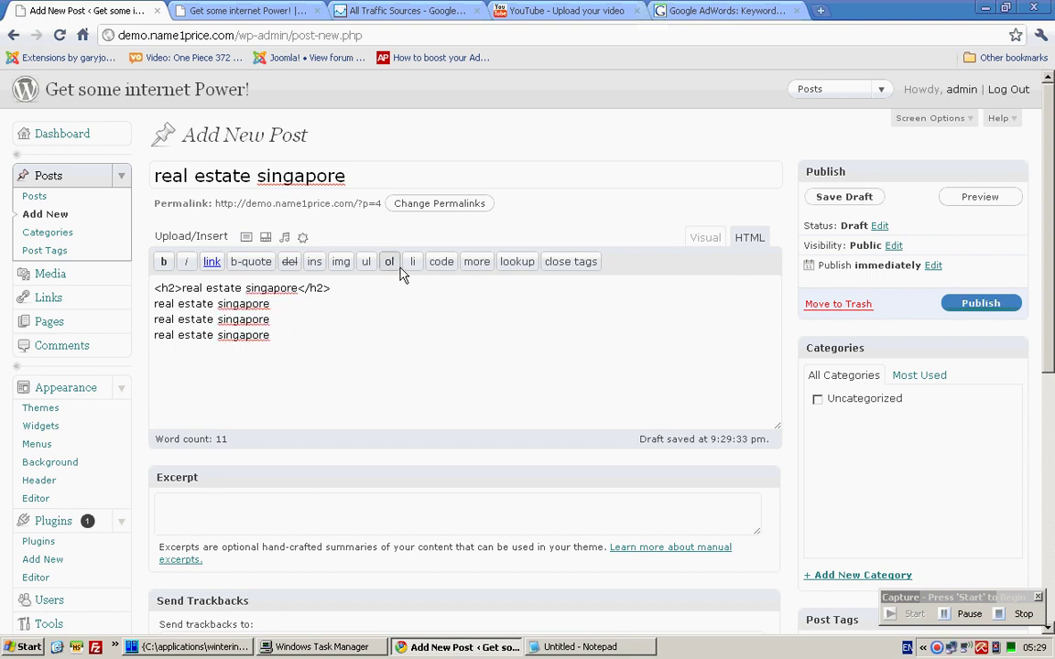
{"action": "left_click", "coordinate": [705, 240]}
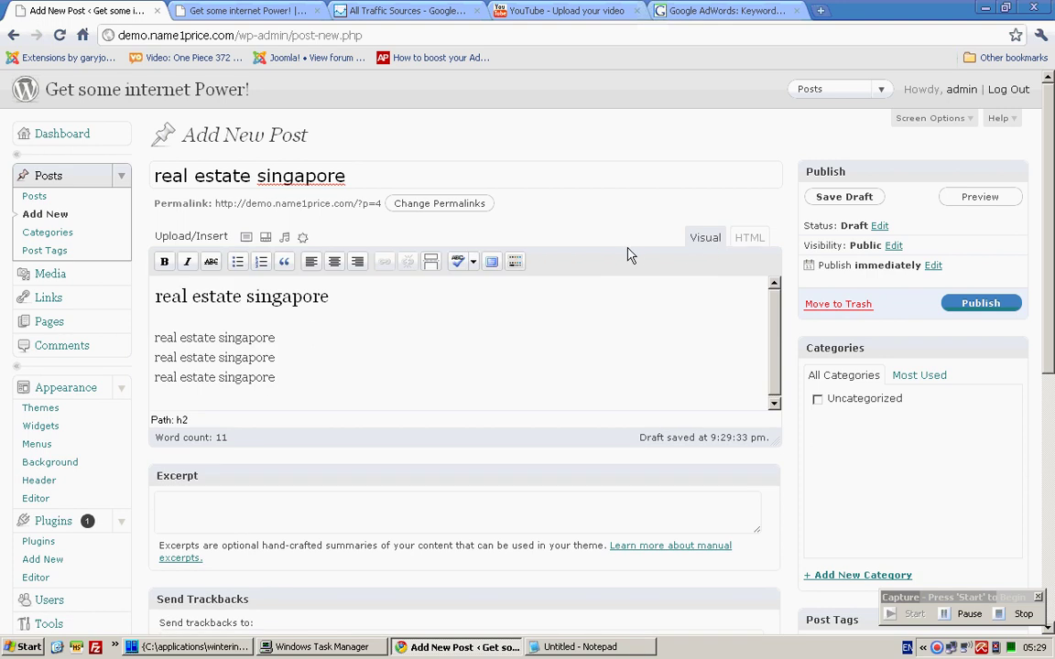
{"action": "left_click", "coordinate": [338, 335]}
{"action": "left_click_drag", "start_coordinate": [354, 295], "coordinate": [152, 296]}
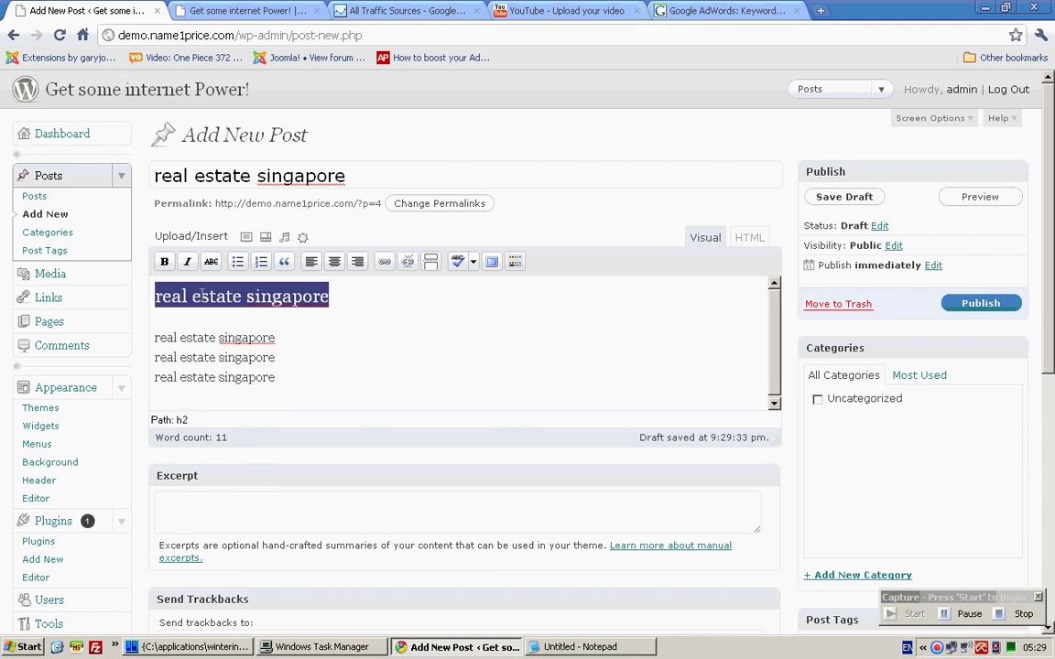
- Pad the heading and body lines with filler text like 'asdfasdf' around the keyword
{"action": "left_click", "coordinate": [391, 327]}
{"action": "type", "text": "xfdfd"}
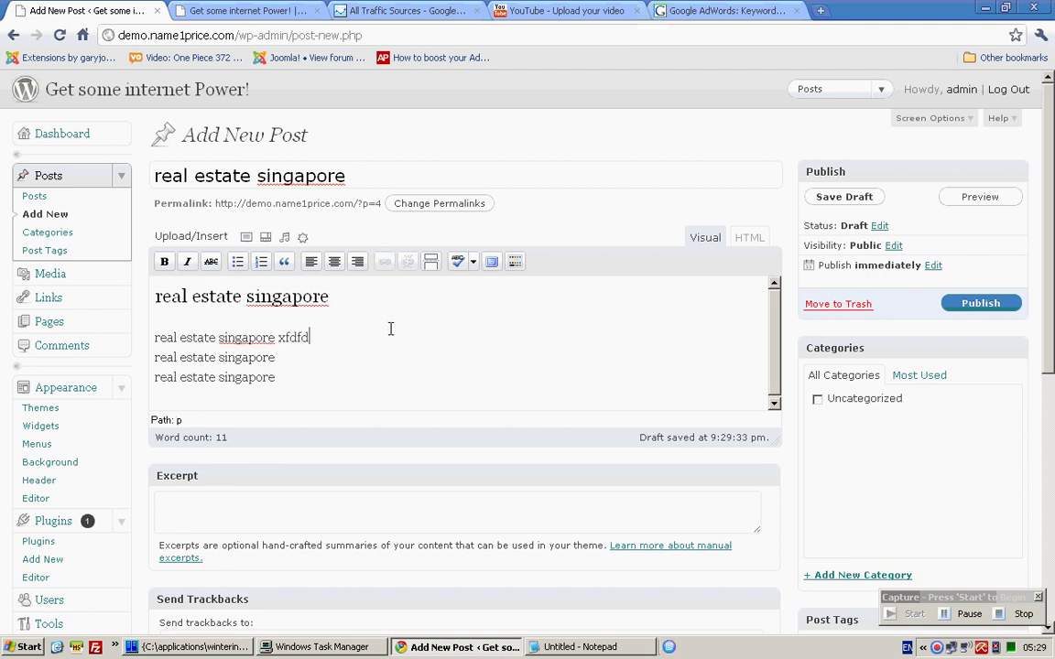
{"action": "type", "text": "h afasddfassdf"}
{"action": "key", "text": "Right"}
{"action": "type", "text": "asdfasdf re"}
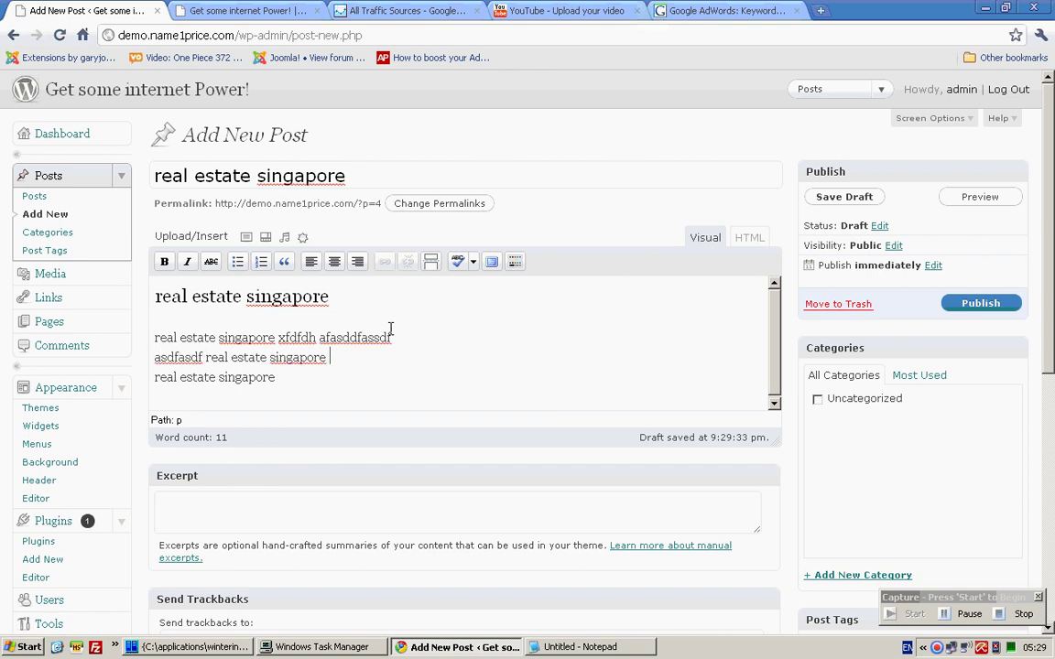
{"action": "type", "text": "al estate singapore asfasdf asddfasdf"}
{"action": "key", "text": "Right"}
{"action": "type", "text": "asddfasdf"}
{"action": "key", "text": "End"}
{"action": "type", "text": "asfasdf"}
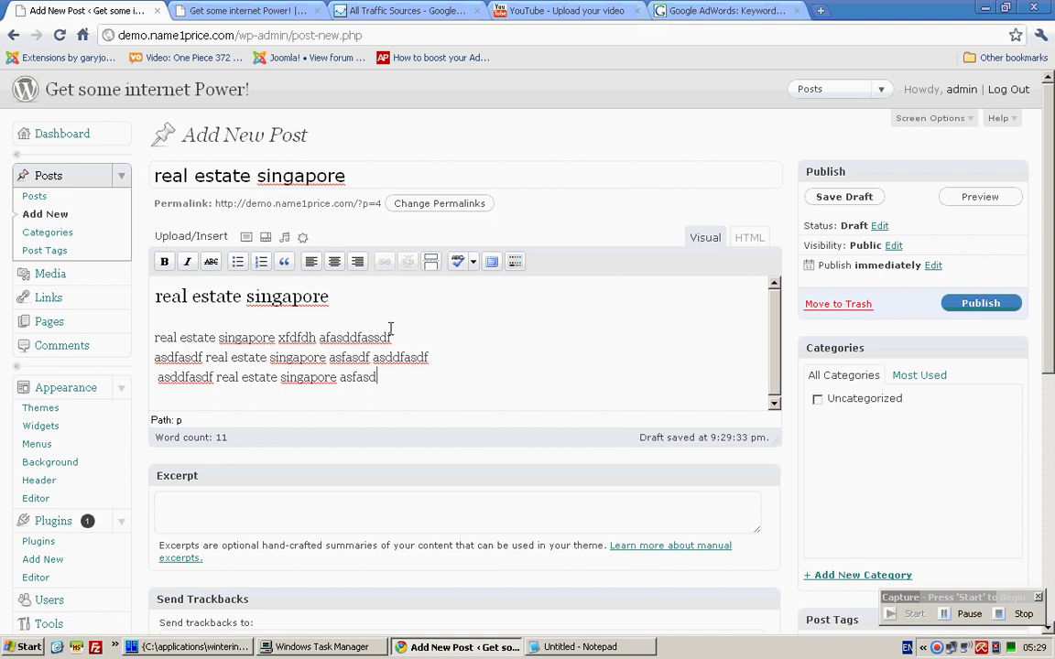
{"action": "left_click", "coordinate": [383, 295]}
{"action": "type", "text": "asdfasdf"}
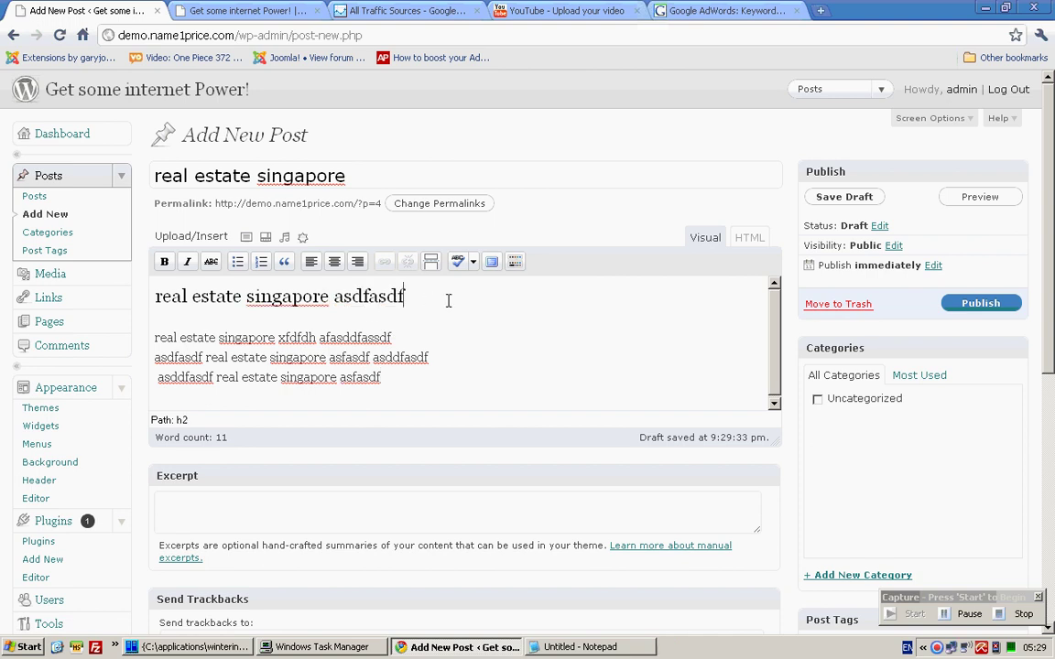
- Publish the 'real estate singapore' post and compare it with the AdWords keyword results
{"action": "left_click", "coordinate": [996, 305]}
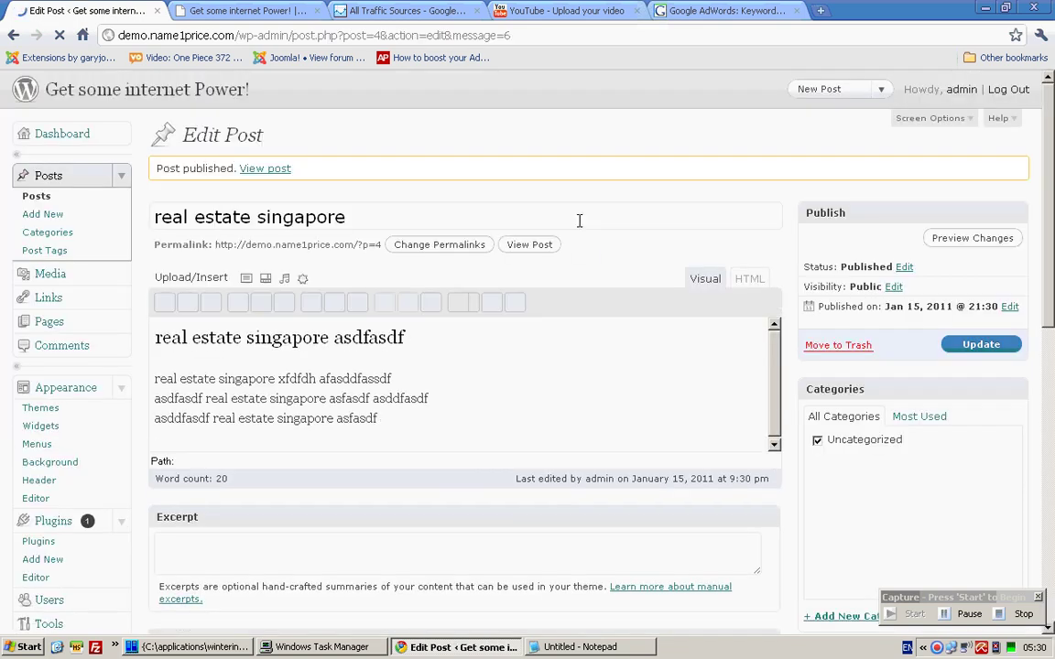
{"action": "left_click", "coordinate": [710, 10]}
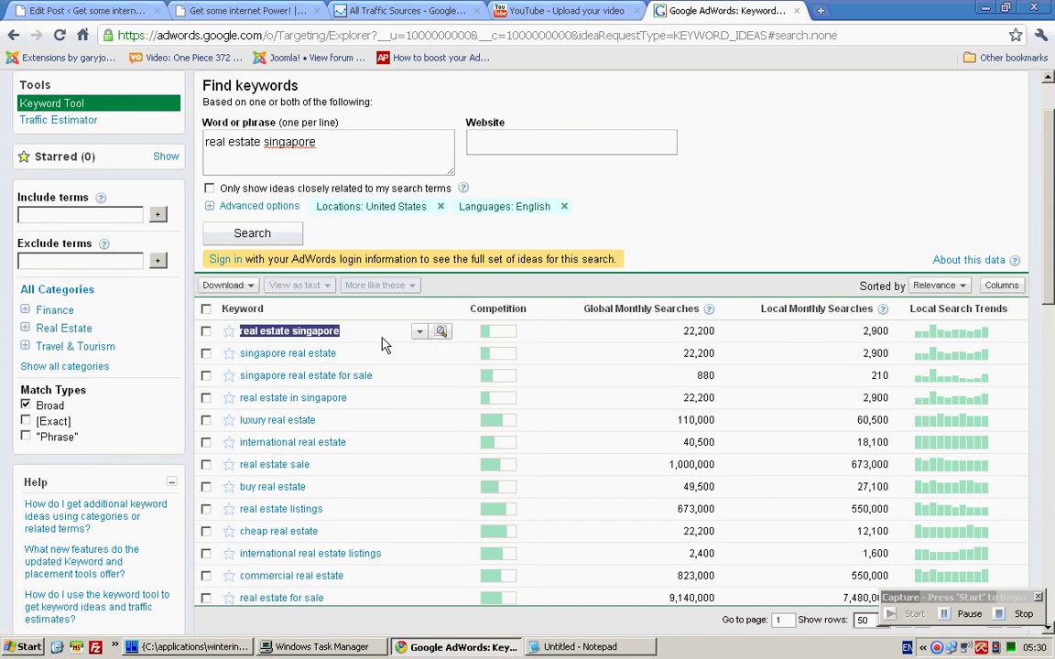
{"action": "mouse_move", "coordinate": [490, 357]}
{"action": "left_click", "coordinate": [97, 8]}
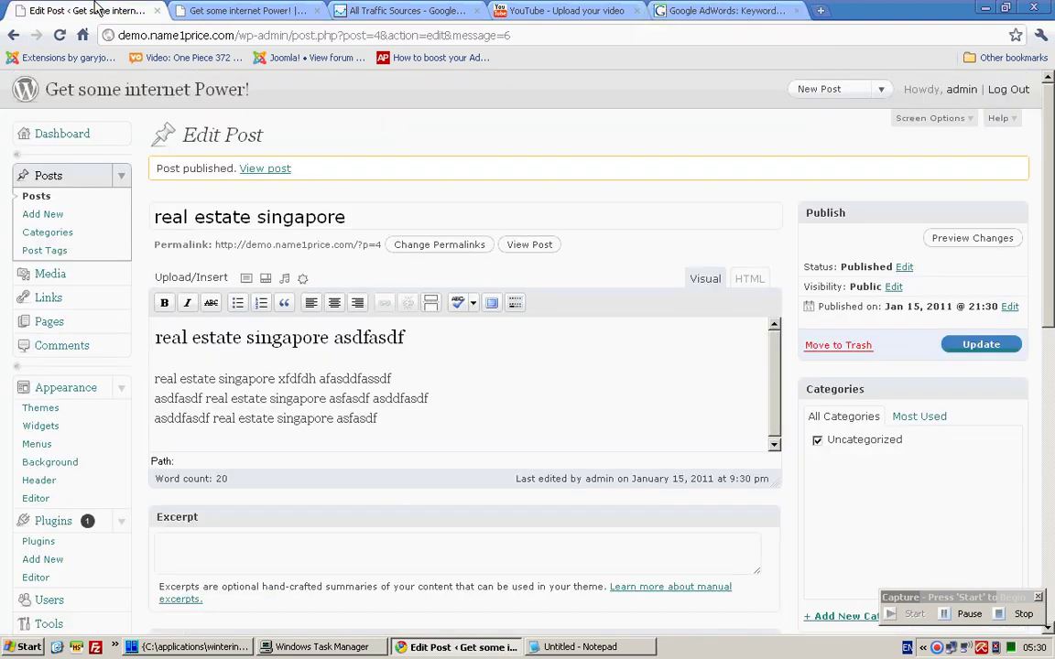
{"action": "left_click", "coordinate": [694, 9]}
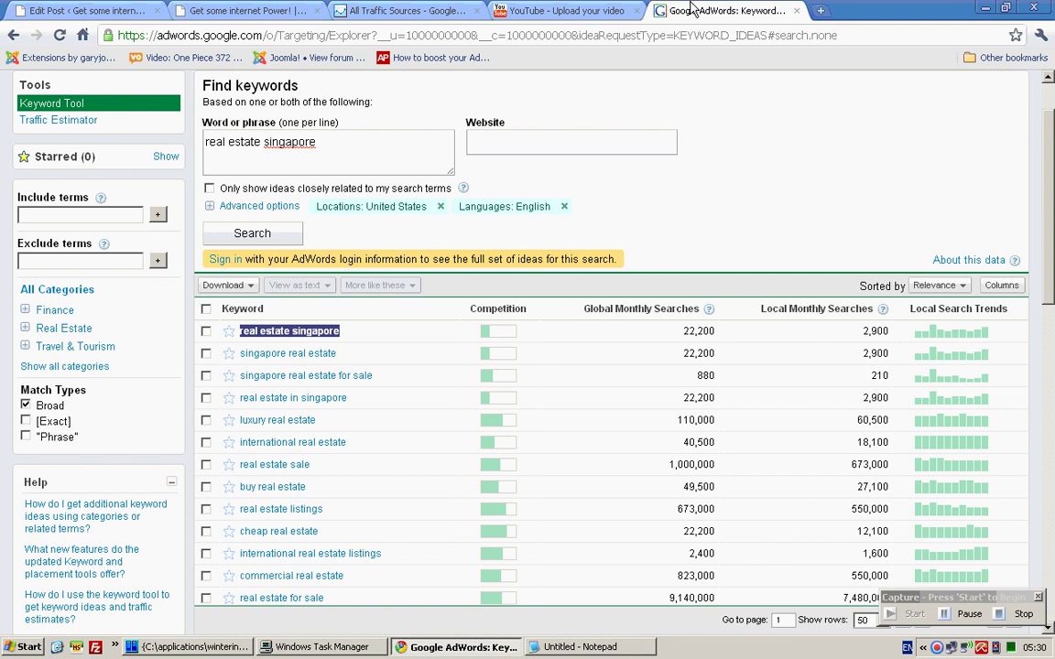
{"action": "left_click", "coordinate": [139, 8]}
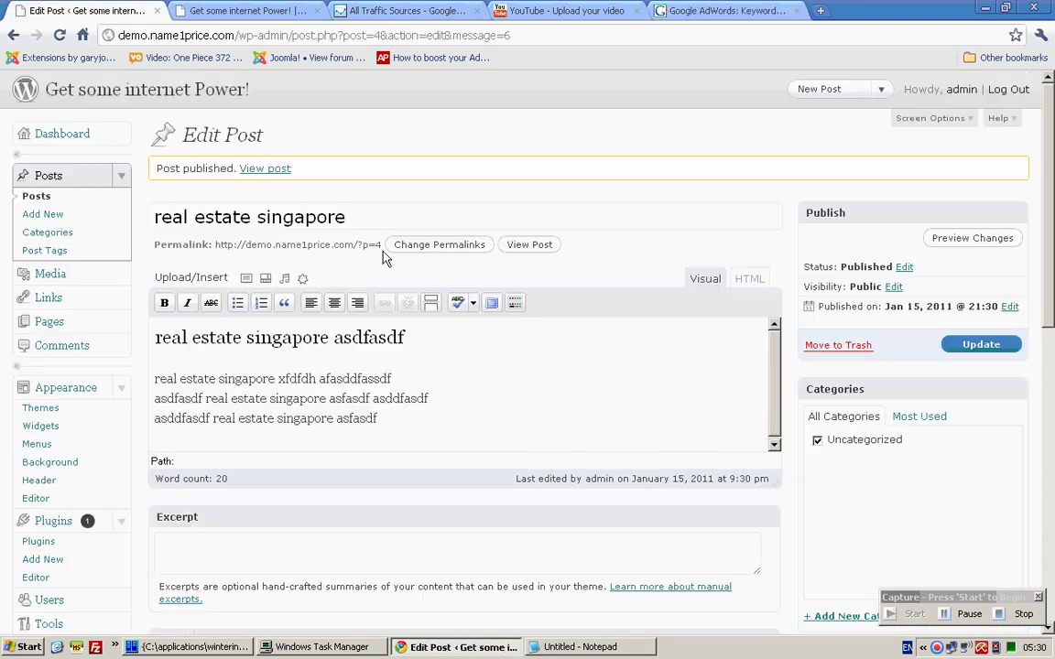
- Open the published post live in a new tab, then go back to the AdWords results
{"action": "right_click", "coordinate": [283, 170]}
{"action": "left_click", "coordinate": [316, 177]}
{"action": "left_click", "coordinate": [189, 12]}
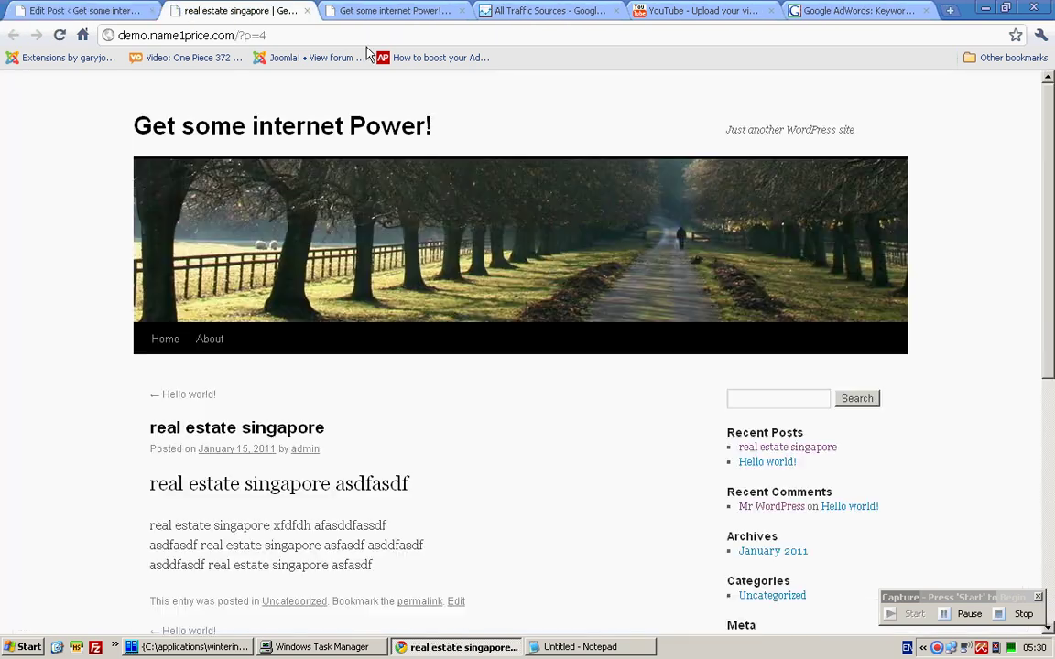
{"action": "scroll", "coordinate": [348, 472], "scroll_direction": "down", "scroll_amount": 2}
{"action": "scroll", "coordinate": [311, 393], "scroll_direction": "up", "scroll_amount": 1}
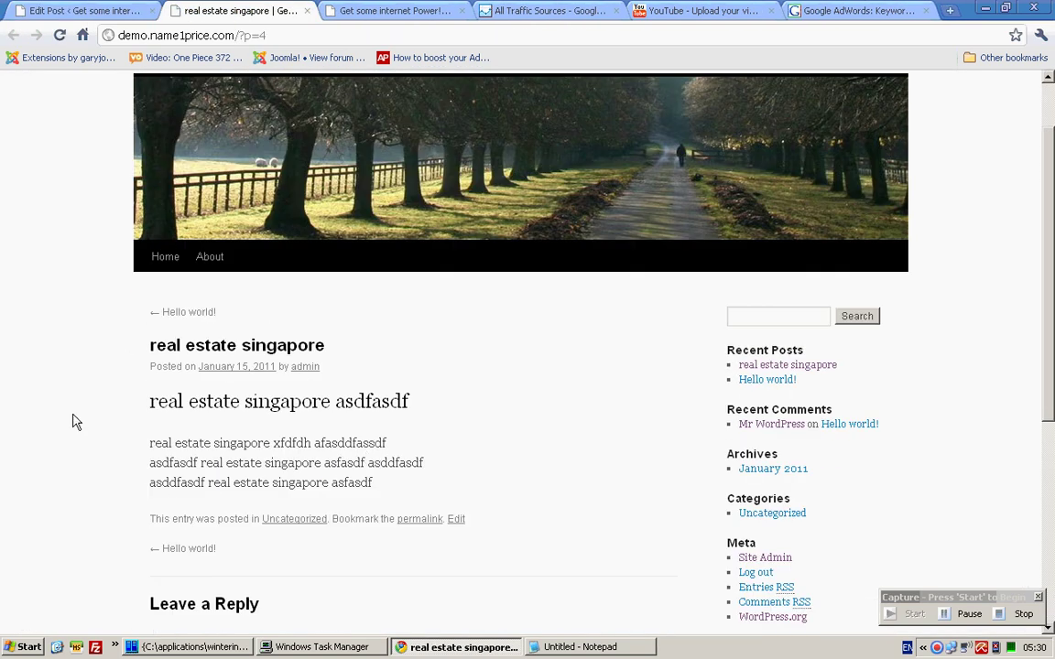
{"action": "left_click", "coordinate": [814, 9]}
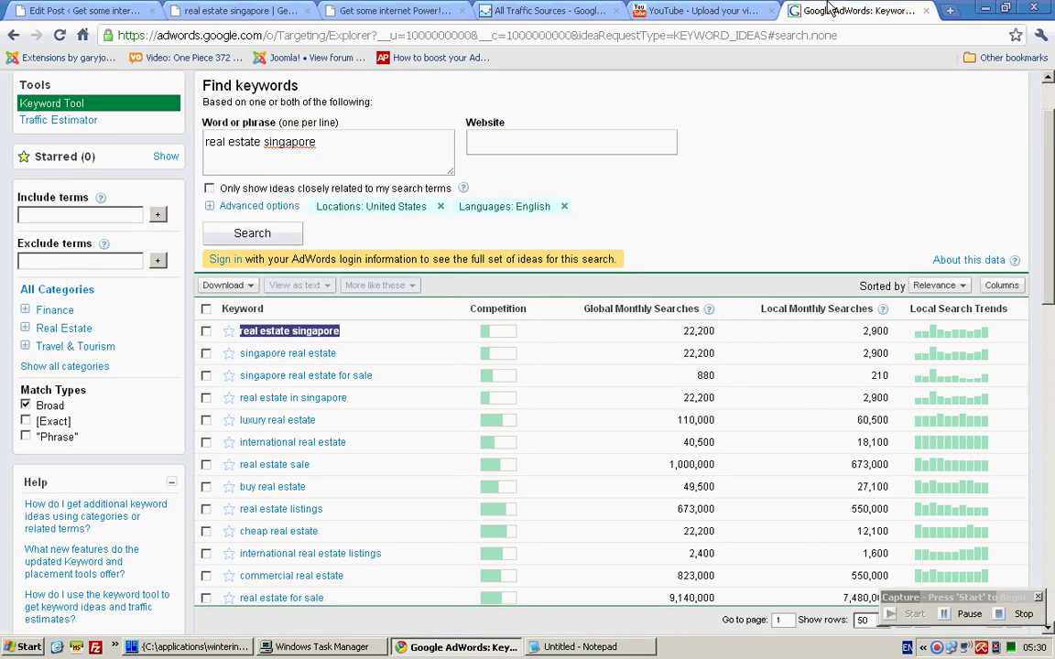
{"action": "scroll", "coordinate": [902, 182], "scroll_direction": "up", "scroll_amount": 1}
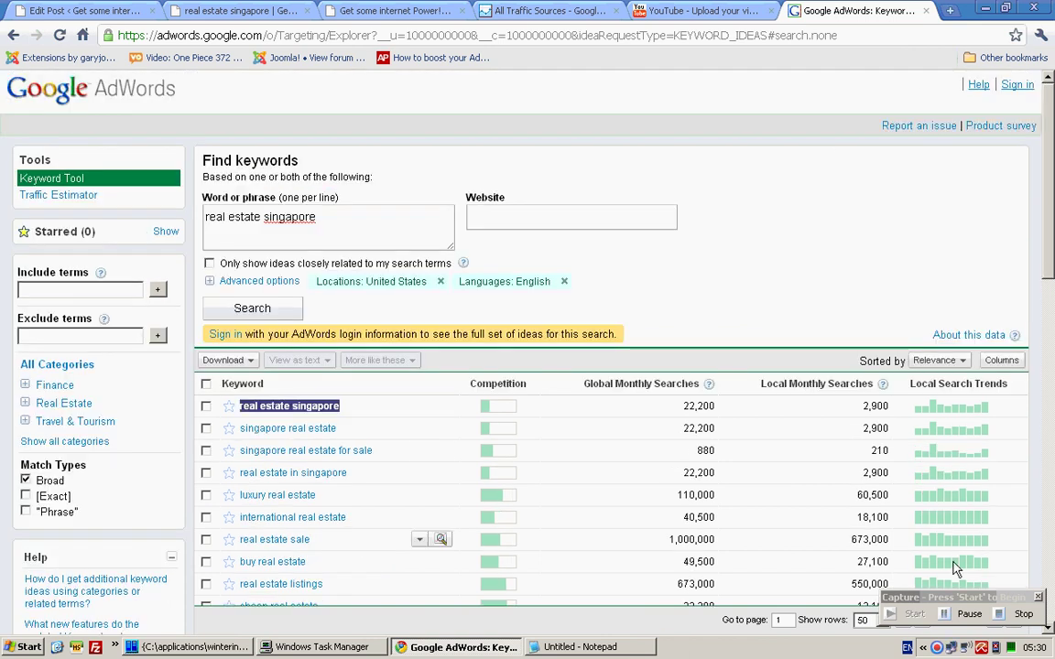
- Add a new line under '5. Crafting the article' in Notepad and return to the live post
{"action": "key", "text": "alt+Tab"}
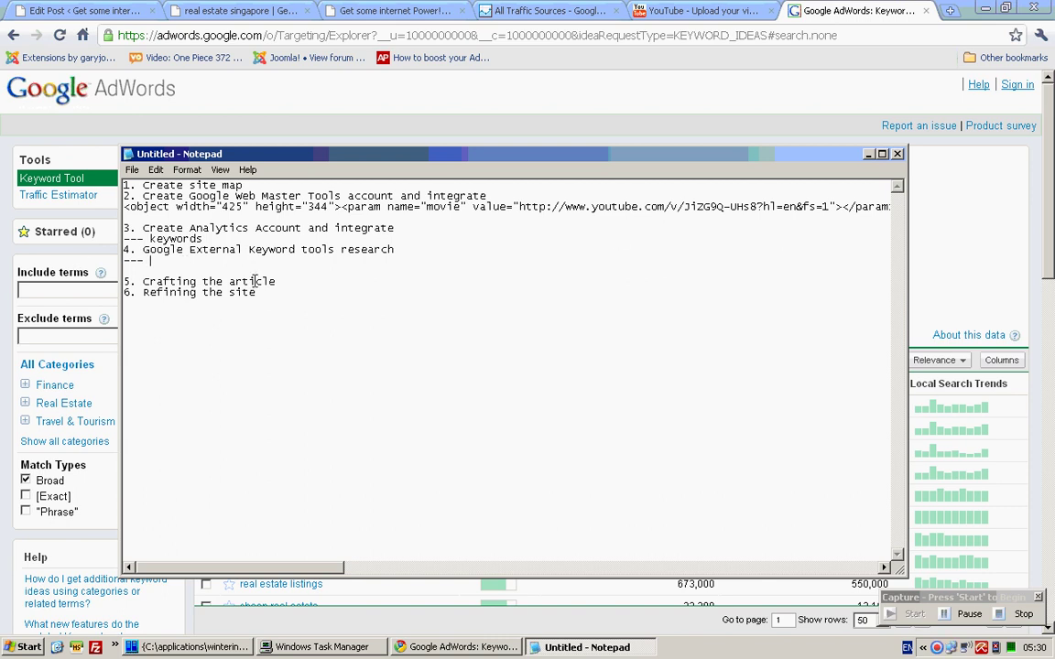
{"action": "key", "text": "Return"}
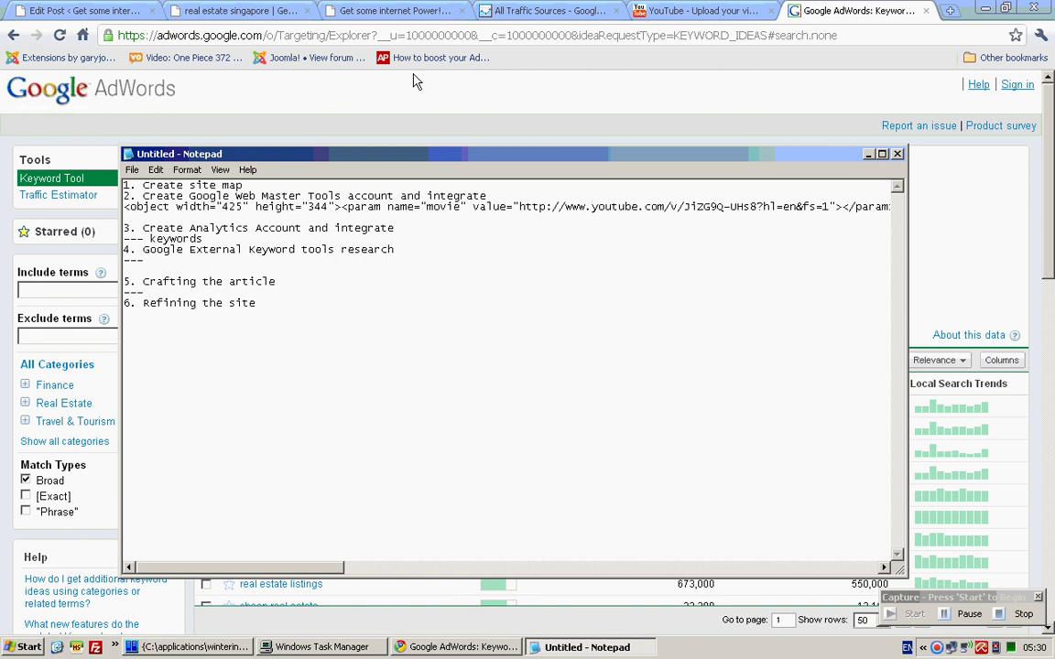
{"action": "left_click", "coordinate": [229, 11]}
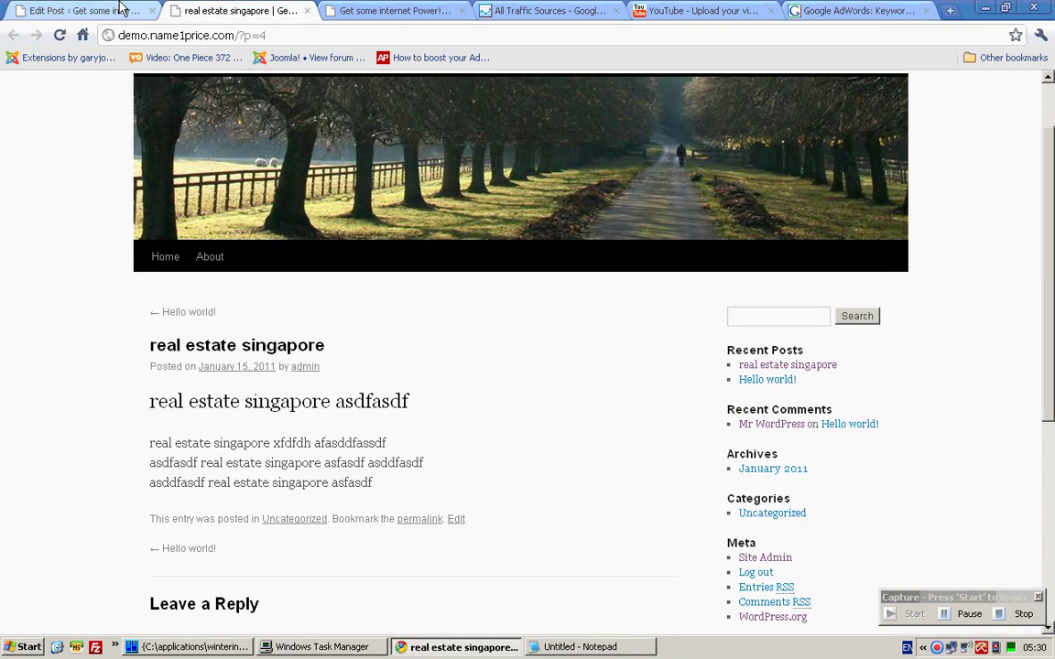
- Go from All Traffic Sources to the Keywords report showing 18,643 search visits
{"action": "left_click", "coordinate": [518, 10]}
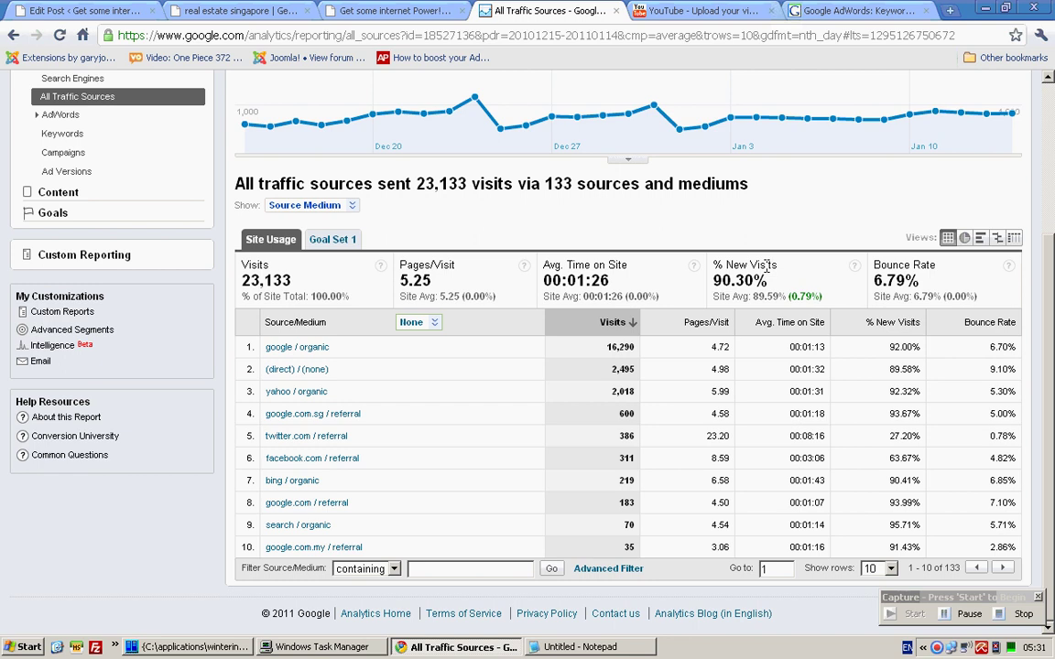
{"action": "scroll", "coordinate": [767, 266], "scroll_direction": "up", "scroll_amount": 3}
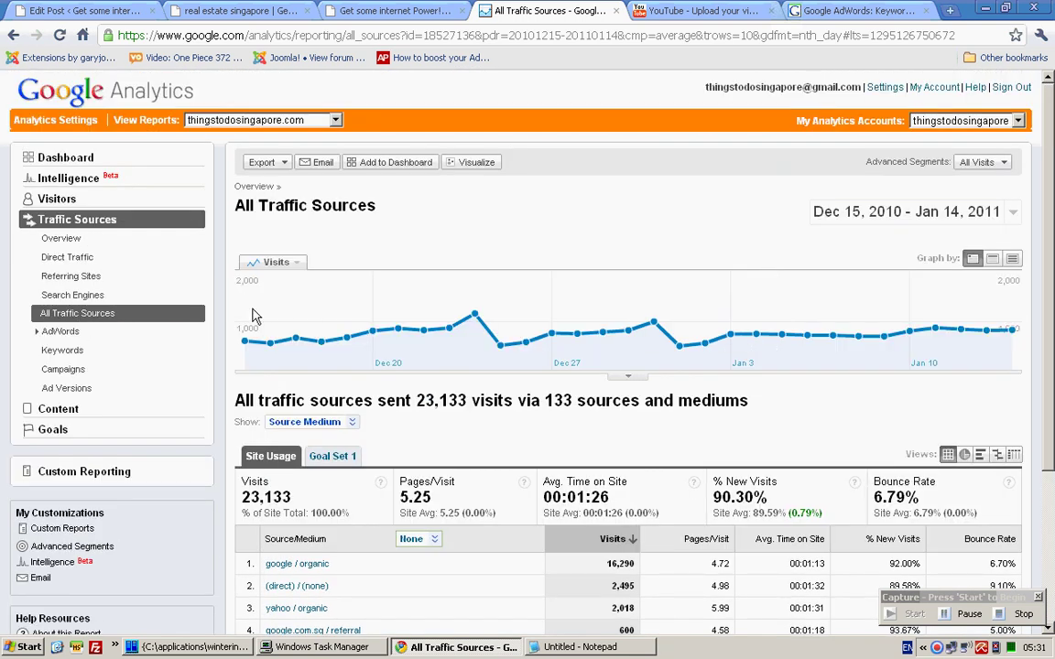
{"action": "left_click", "coordinate": [62, 351]}
{"action": "scroll", "coordinate": [810, 312], "scroll_direction": "down", "scroll_amount": 3}
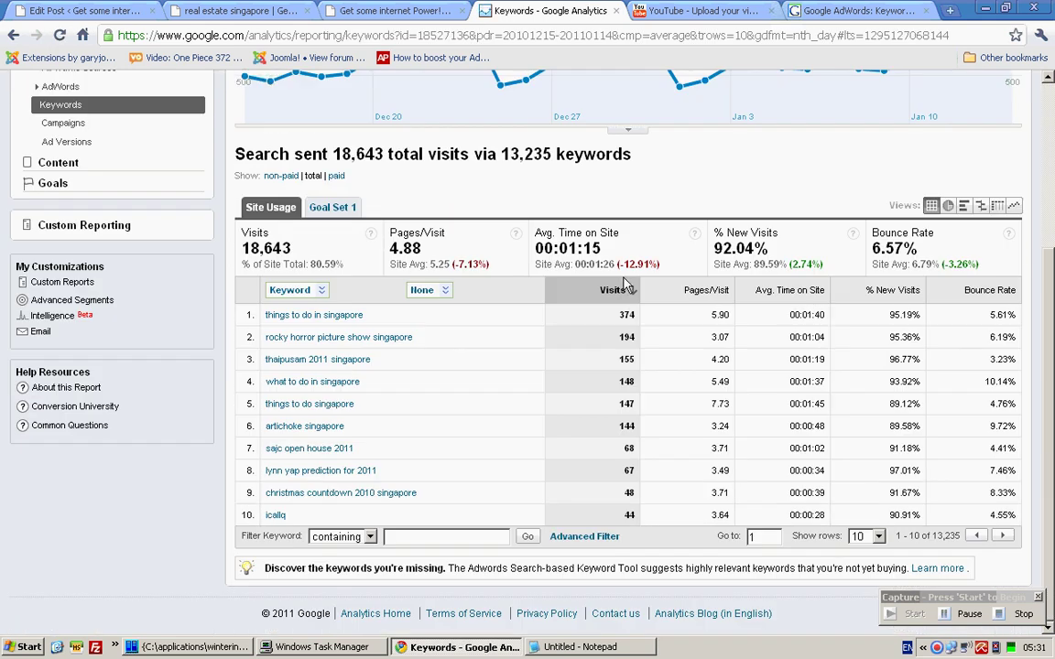
- Sort keywords by Avg. Time on Site, lowest first, and highlight the top keyword
{"action": "left_click", "coordinate": [820, 290]}
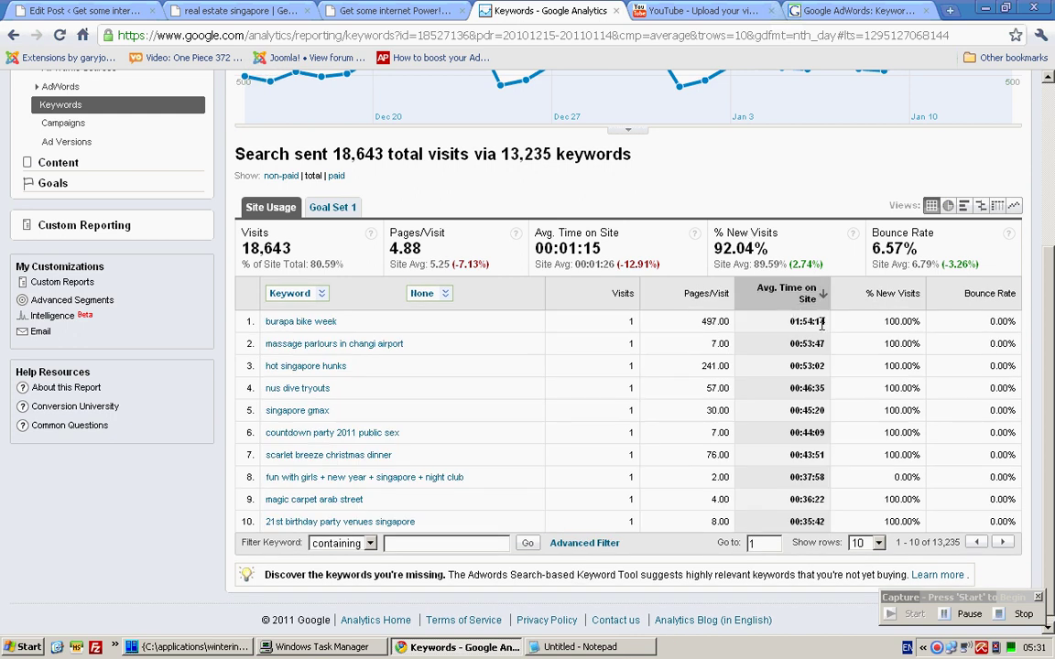
{"action": "left_click", "coordinate": [785, 291]}
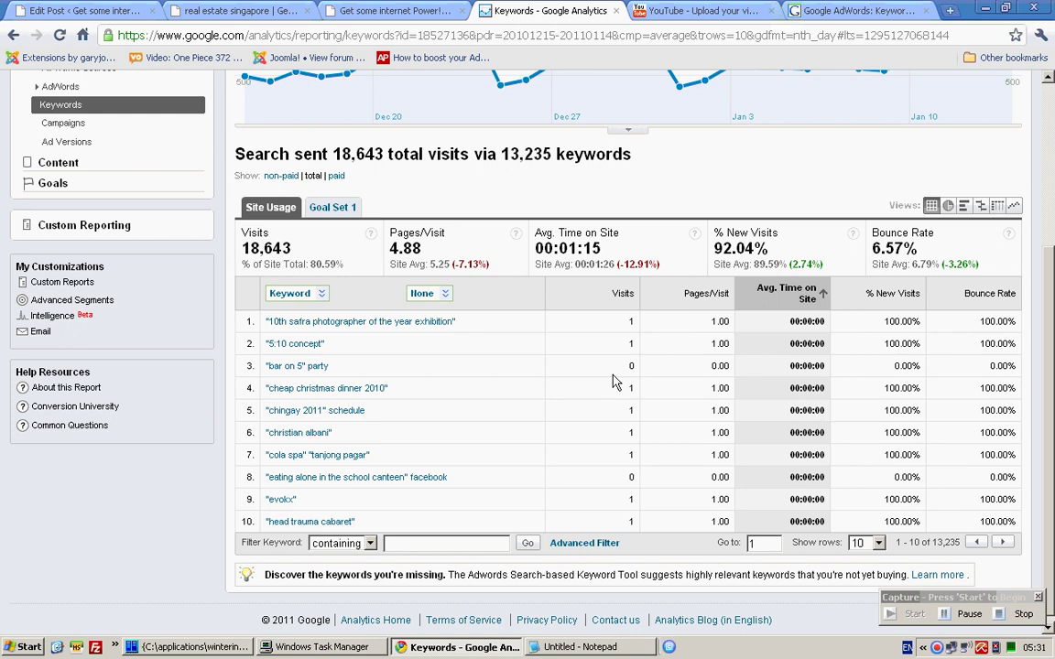
{"action": "left_click_drag", "start_coordinate": [474, 332], "coordinate": [258, 323]}
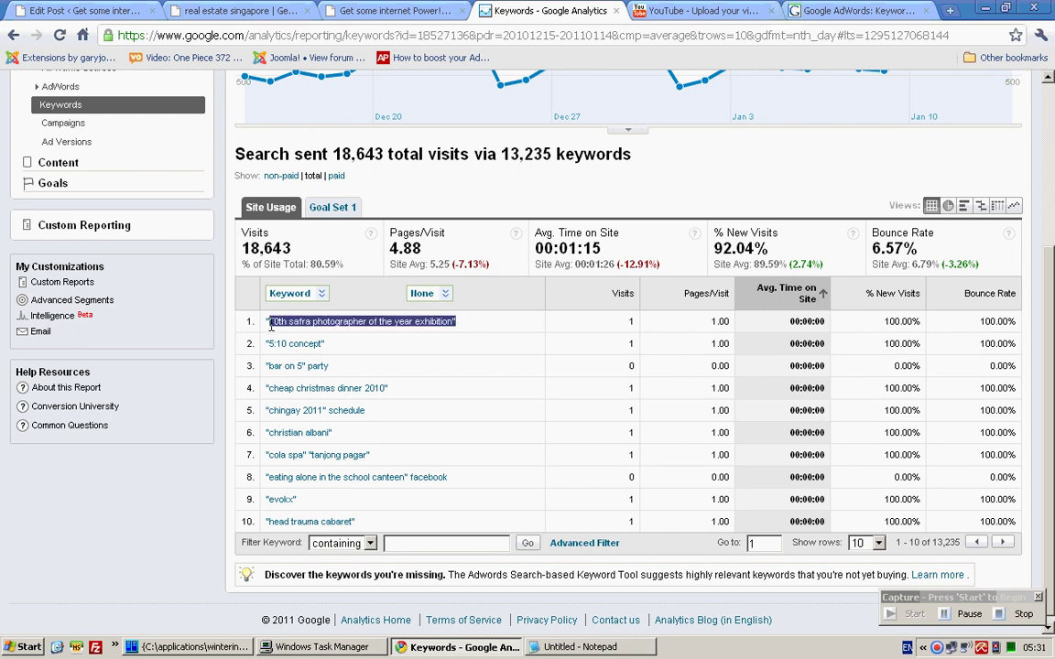
{"action": "left_click", "coordinate": [502, 327]}
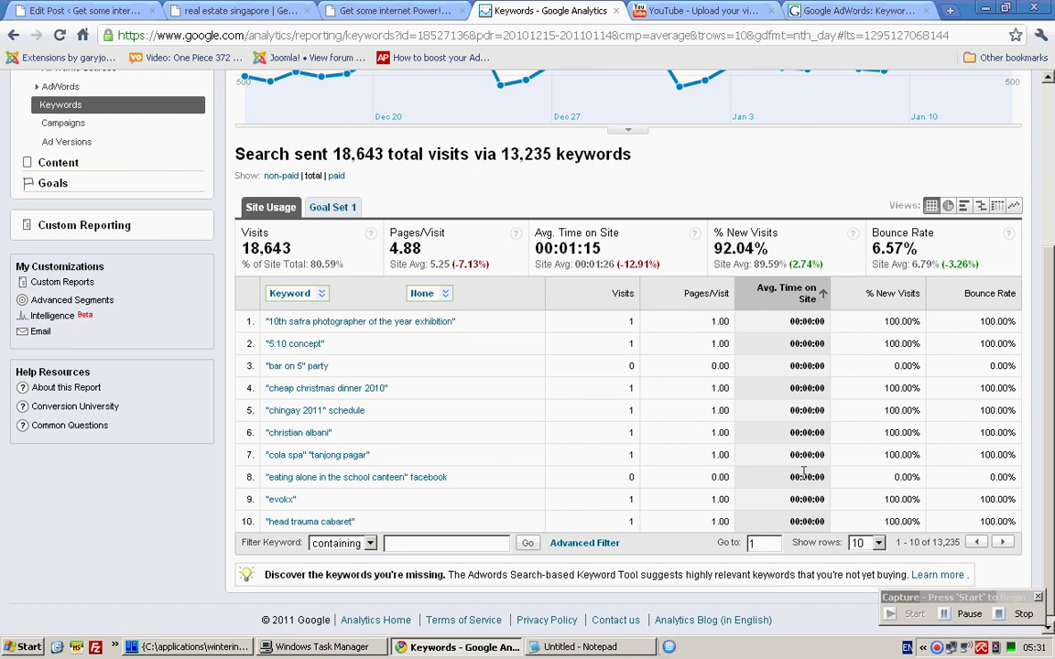
- Point out the row 5 'chingay 2011' keyword and its 00:00:00 average time
{"action": "scroll", "coordinate": [785, 438], "scroll_direction": "up", "scroll_amount": 3}
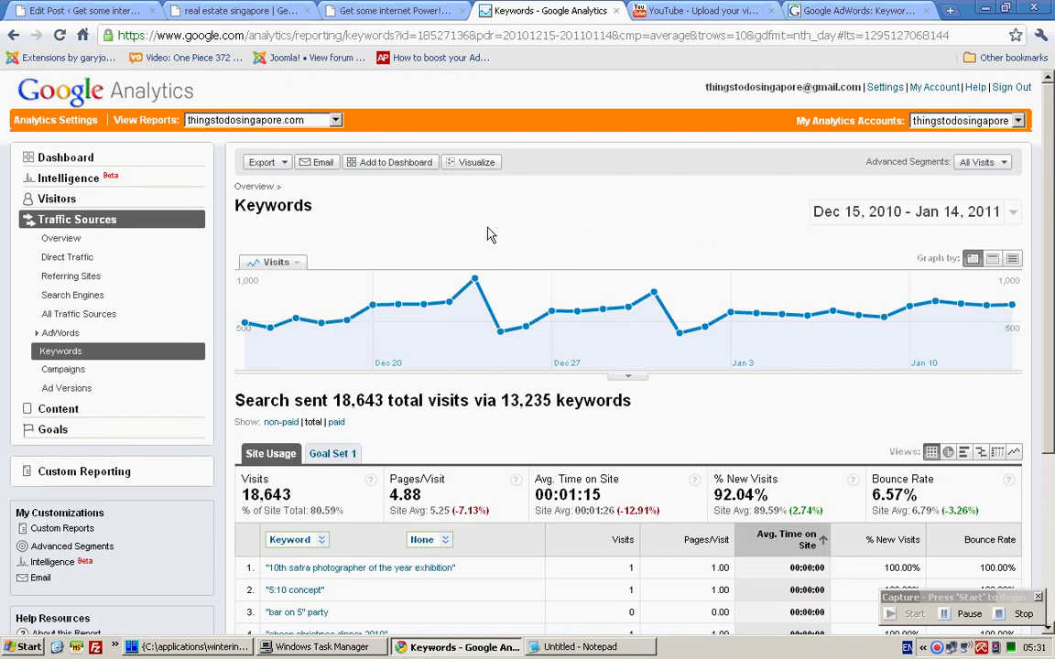
{"action": "scroll", "coordinate": [394, 220], "scroll_direction": "down", "scroll_amount": 5}
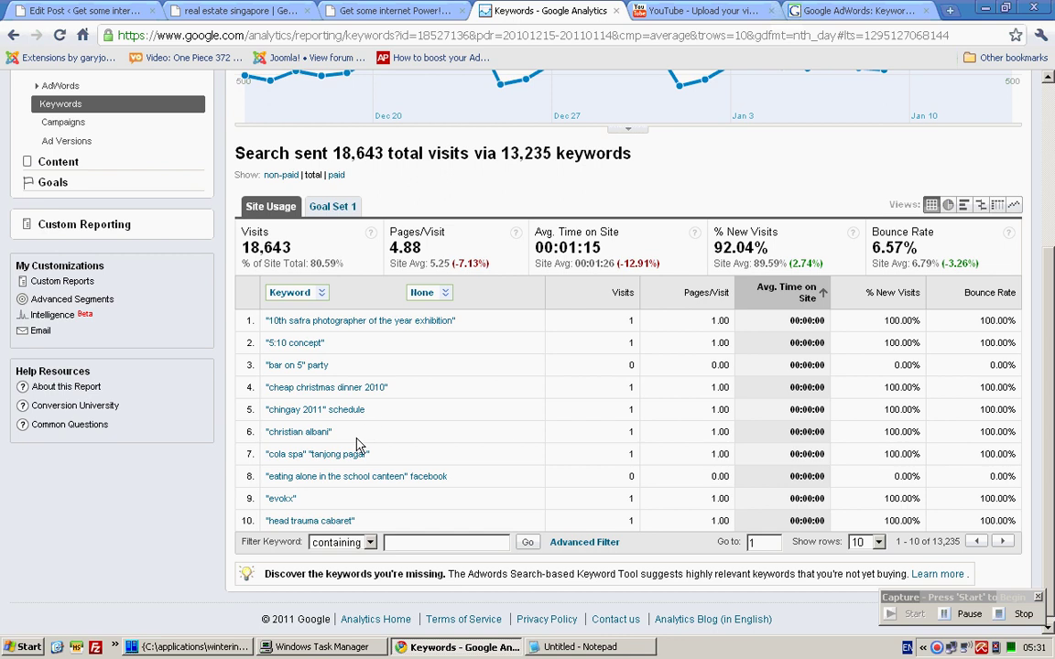
{"action": "left_click_drag", "start_coordinate": [392, 417], "coordinate": [263, 411]}
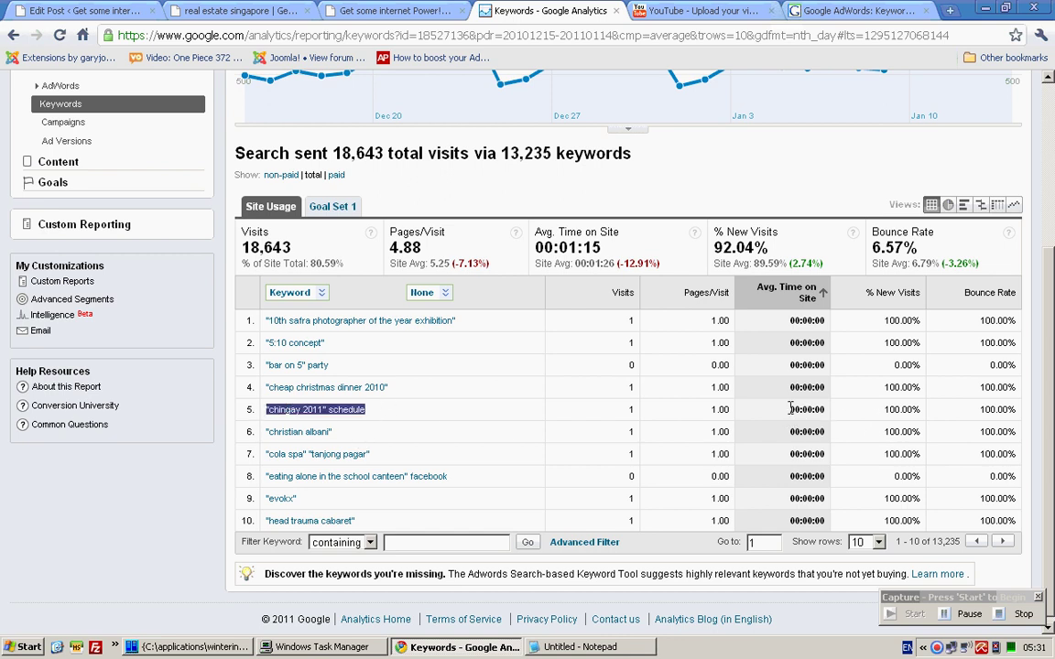
{"action": "left_click_drag", "start_coordinate": [791, 409], "coordinate": [822, 410]}
{"action": "left_click_drag", "start_coordinate": [377, 412], "coordinate": [272, 410]}
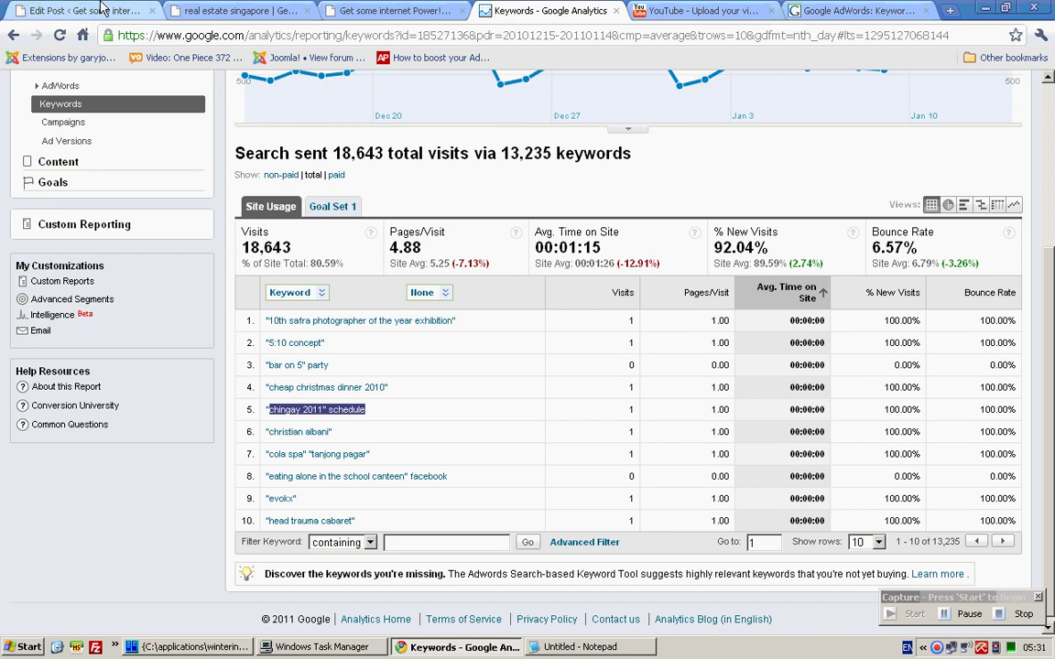
{"action": "left_click", "coordinate": [391, 418]}
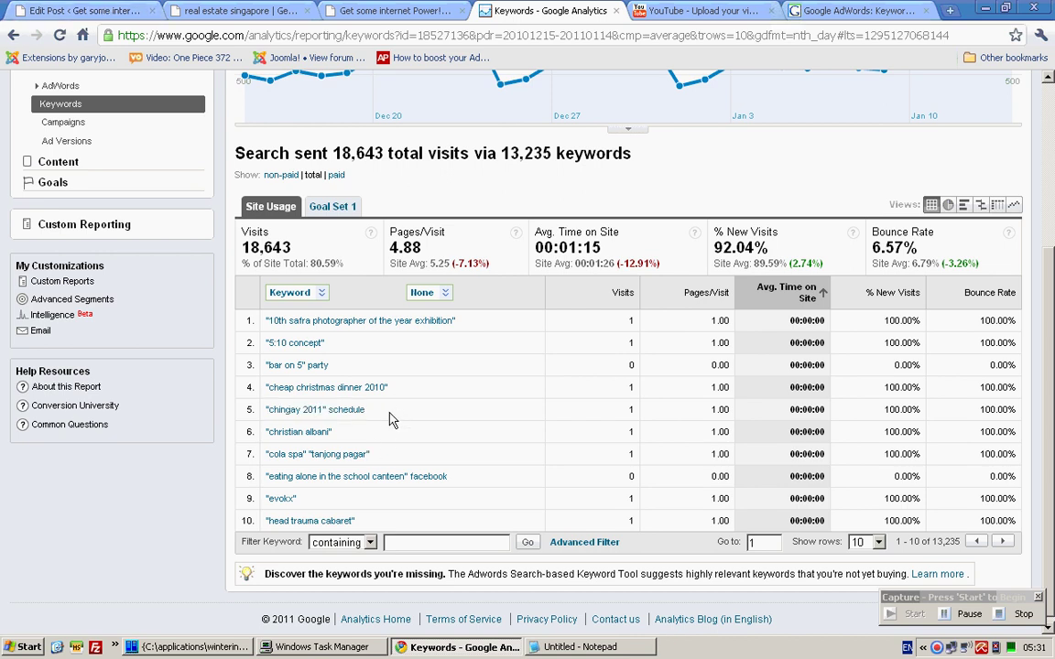
{"action": "left_click_drag", "start_coordinate": [365, 409], "coordinate": [271, 411]}
{"action": "left_click", "coordinate": [418, 423]}
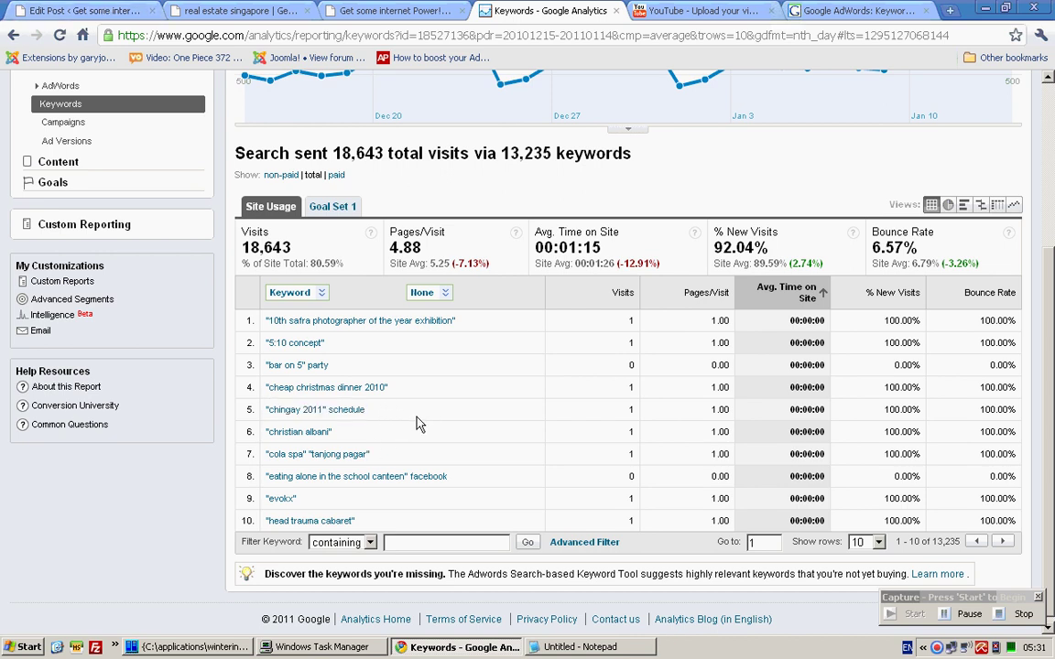
{"action": "double_click", "coordinate": [775, 417]}
{"action": "scroll", "coordinate": [667, 312], "scroll_direction": "up", "scroll_amount": 1}
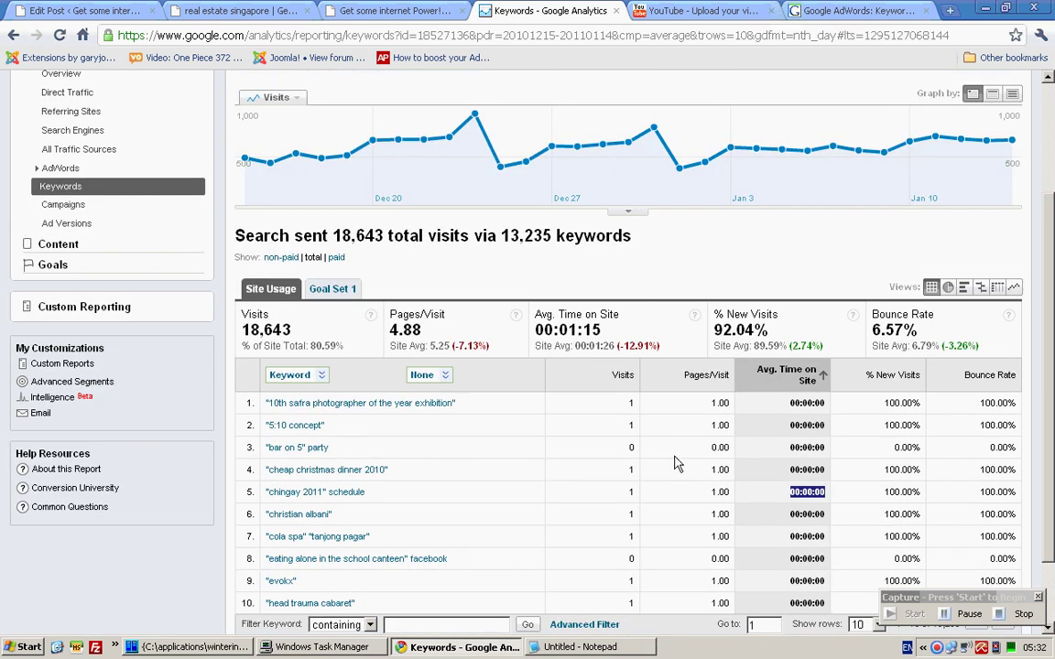
{"action": "scroll", "coordinate": [675, 464], "scroll_direction": "down", "scroll_amount": 1}
{"action": "scroll", "coordinate": [717, 358], "scroll_direction": "up", "scroll_amount": 1}
{"action": "scroll", "coordinate": [717, 358], "scroll_direction": "down", "scroll_amount": 1}
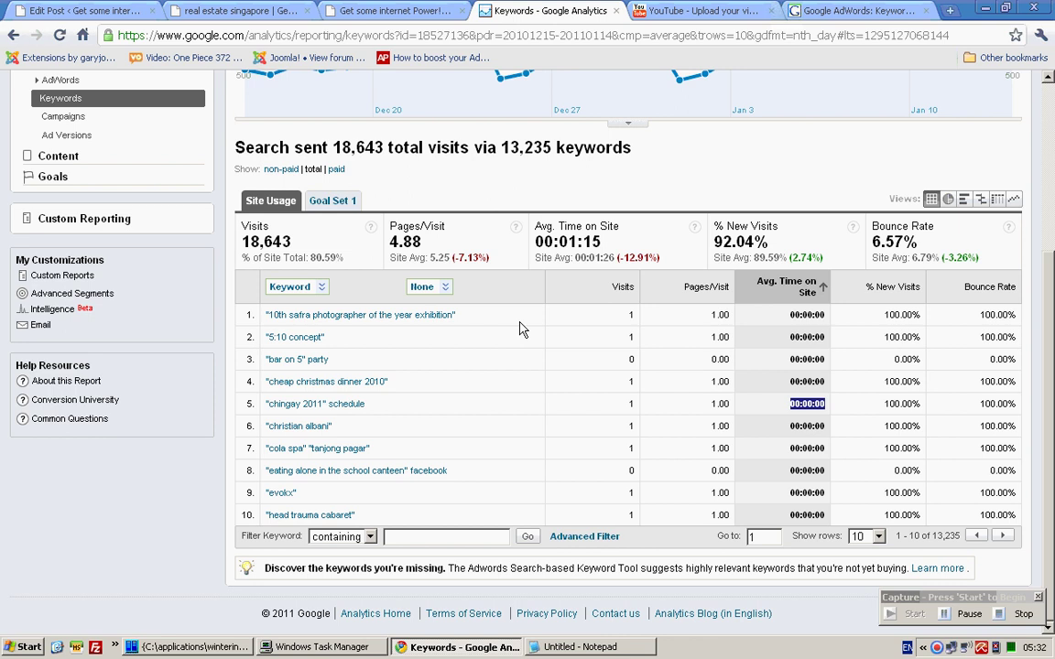
{"action": "key", "text": "ctrl+1"}
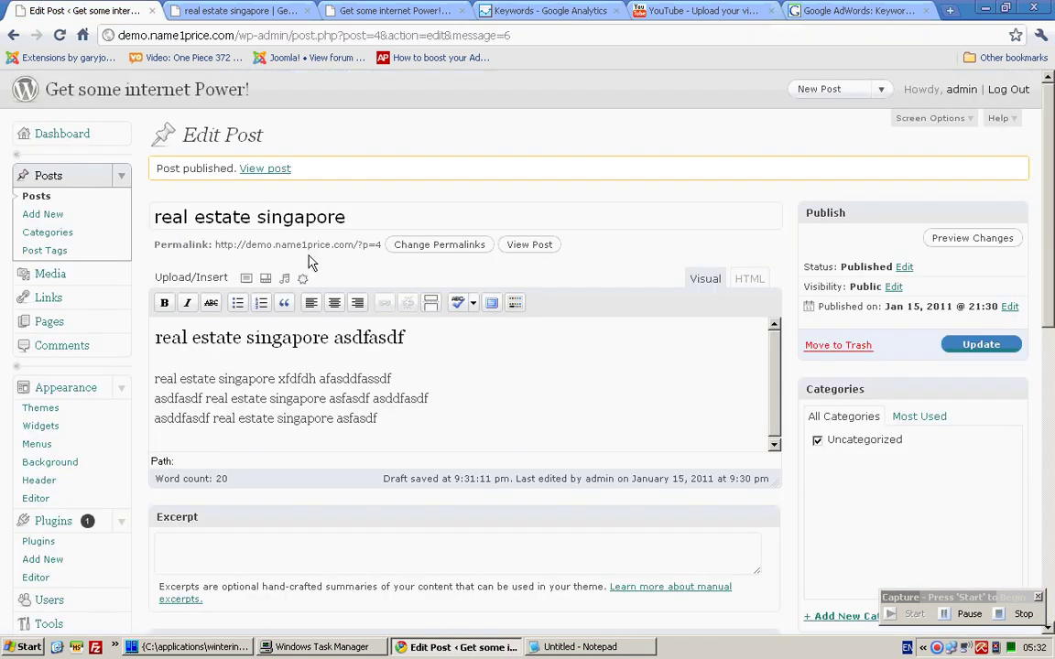
{"action": "left_click", "coordinate": [712, 11]}
{"action": "left_click", "coordinate": [851, 11]}
{"action": "left_click", "coordinate": [532, 11]}
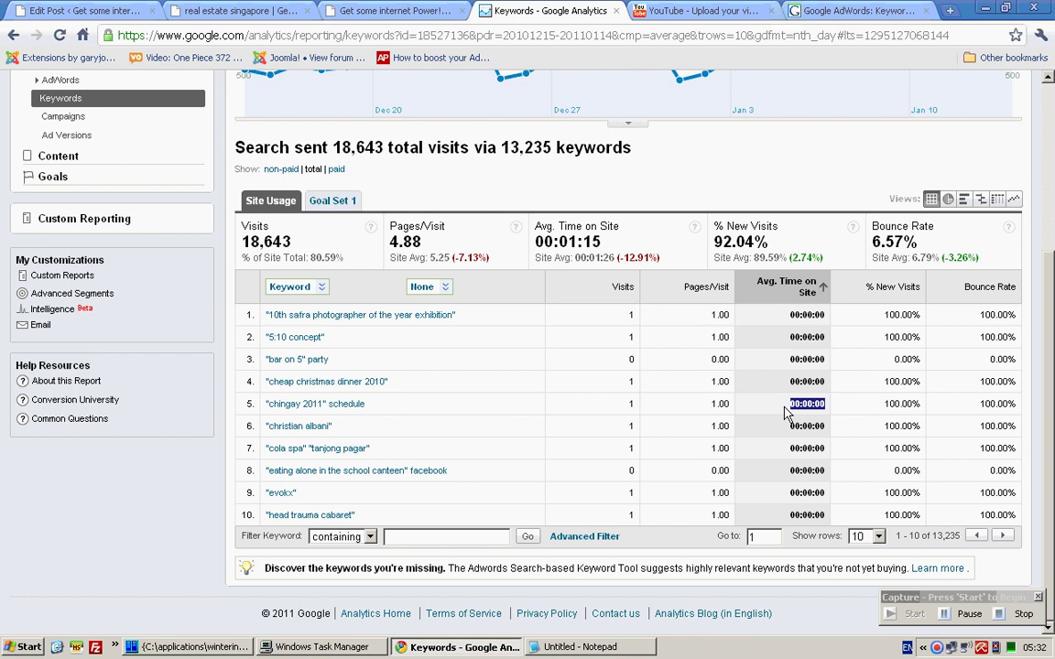
{"action": "scroll", "coordinate": [785, 414], "scroll_direction": "up", "scroll_amount": 5}
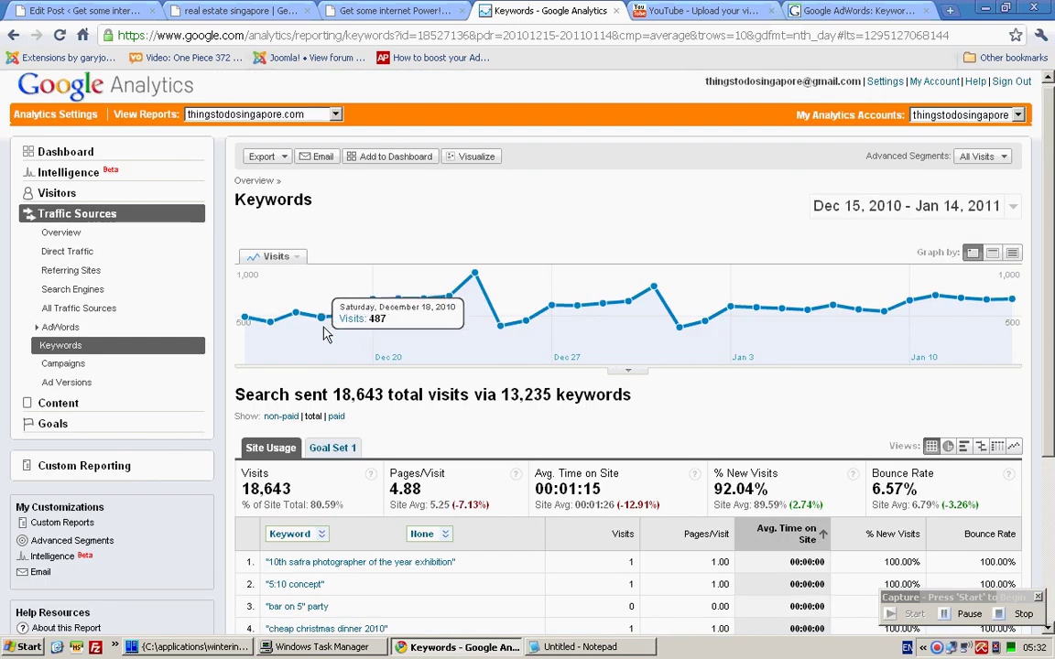
{"action": "mouse_move", "coordinate": [1013, 313]}
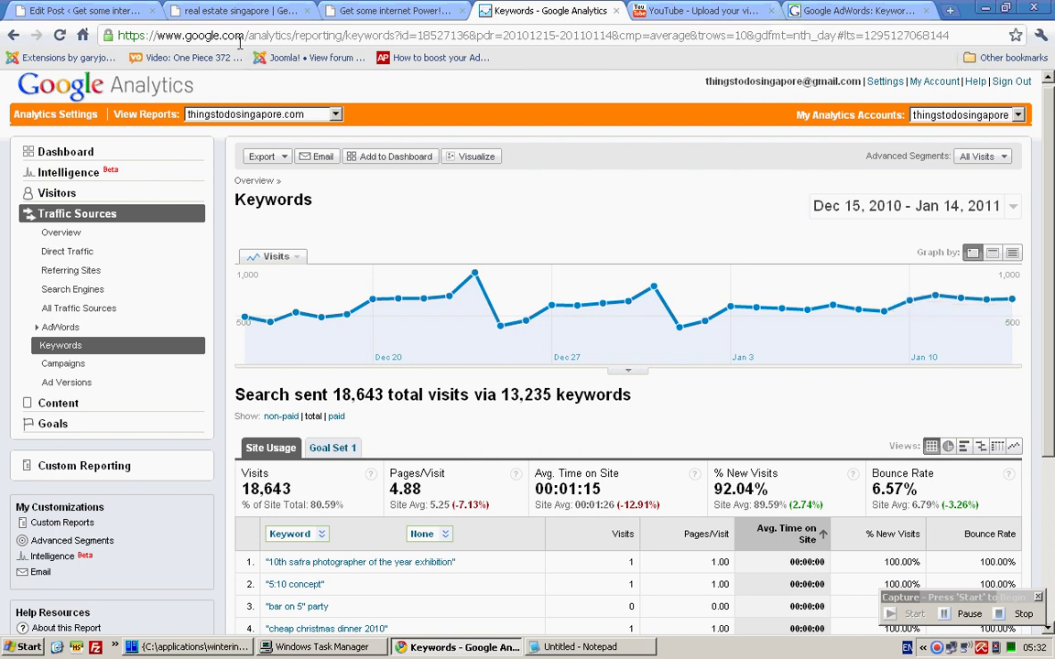
{"action": "left_click", "coordinate": [636, 650]}
{"action": "left_click", "coordinate": [637, 649]}
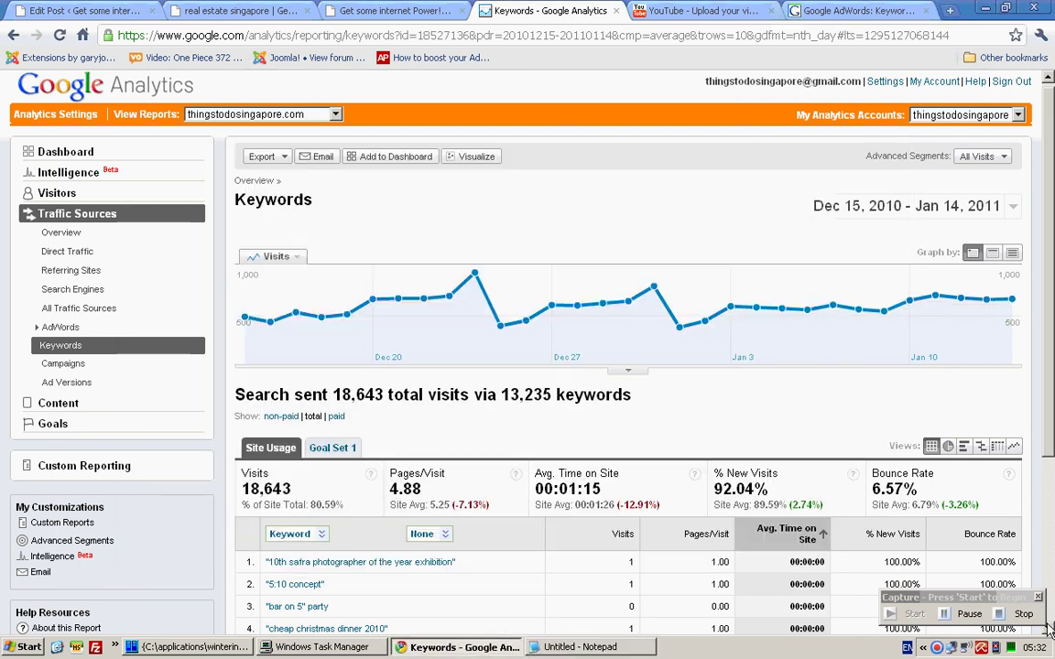